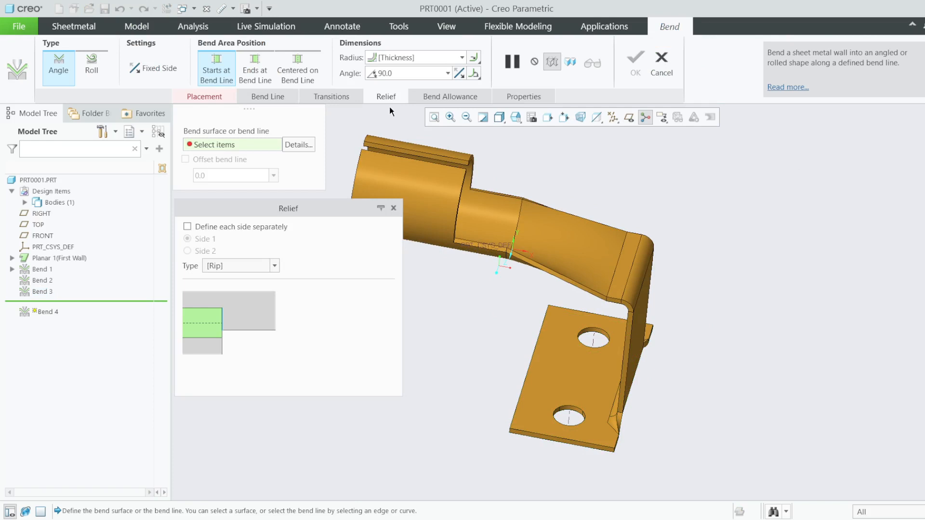
- Cancel the pending bend and move Insert Here to just below Planar 1, hiding Bends 1–3
click(393, 208)
click(661, 63)
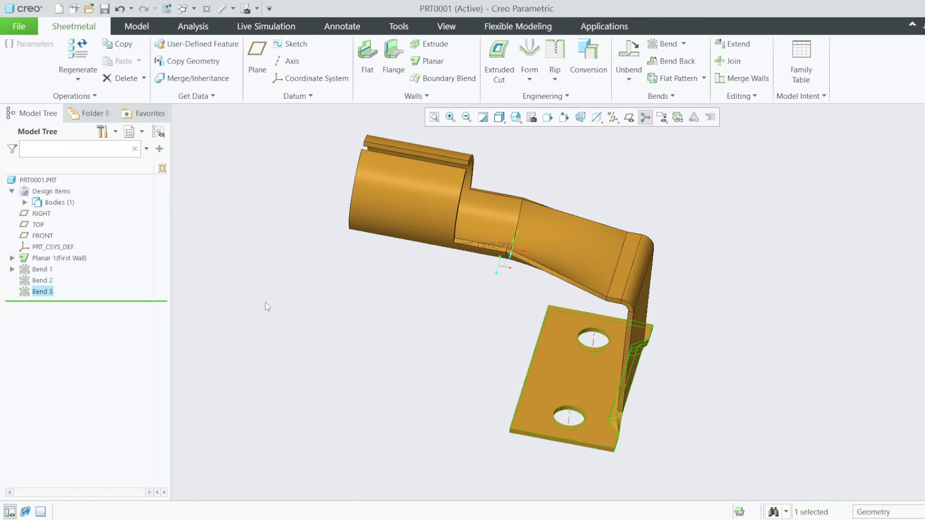
click(136, 307)
mouse_move(140, 300)
mouse_down()
mouse_move(141, 264)
mouse_move(124, 302)
mouse_up()
mouse_move(477, 294)
middle_down()
mouse_move(429, 297)
mouse_move(488, 287)
middle_up()
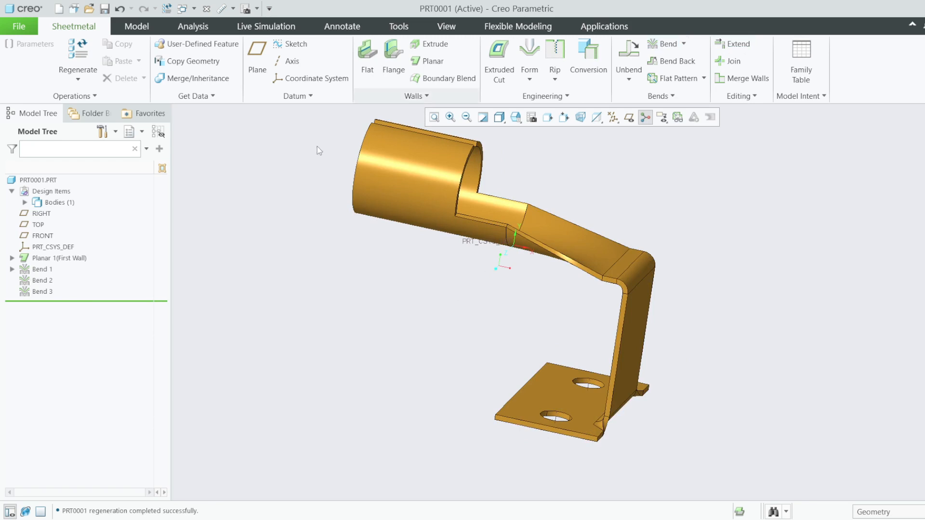
click(656, 44)
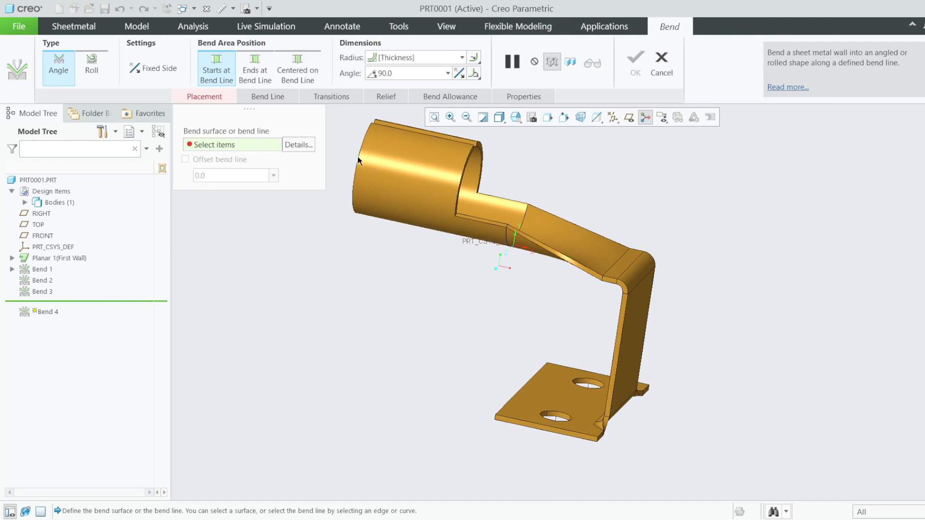
click(661, 62)
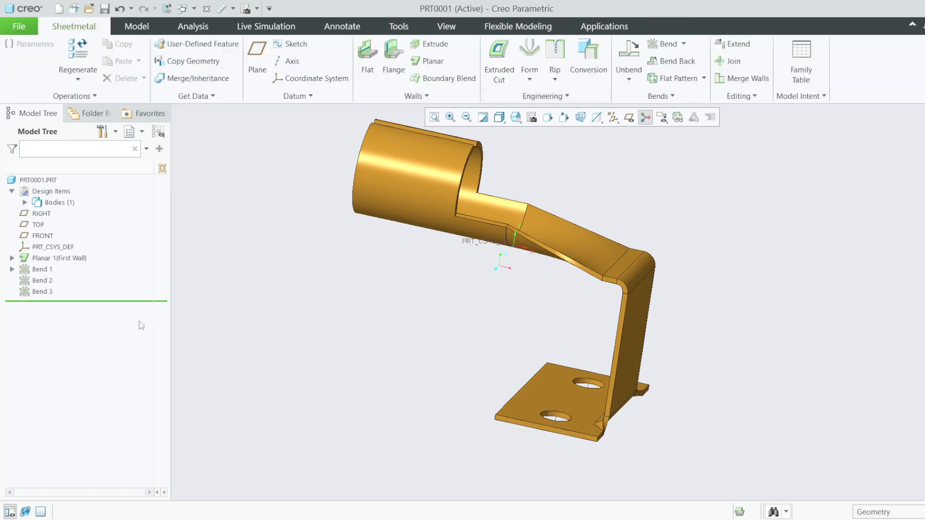
drag(137, 301, 133, 264)
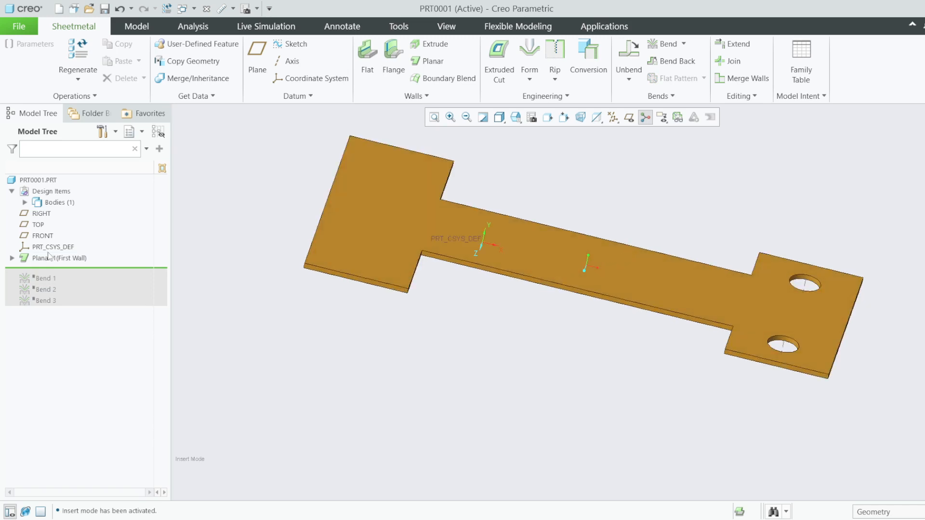
click(12, 258)
click(55, 271)
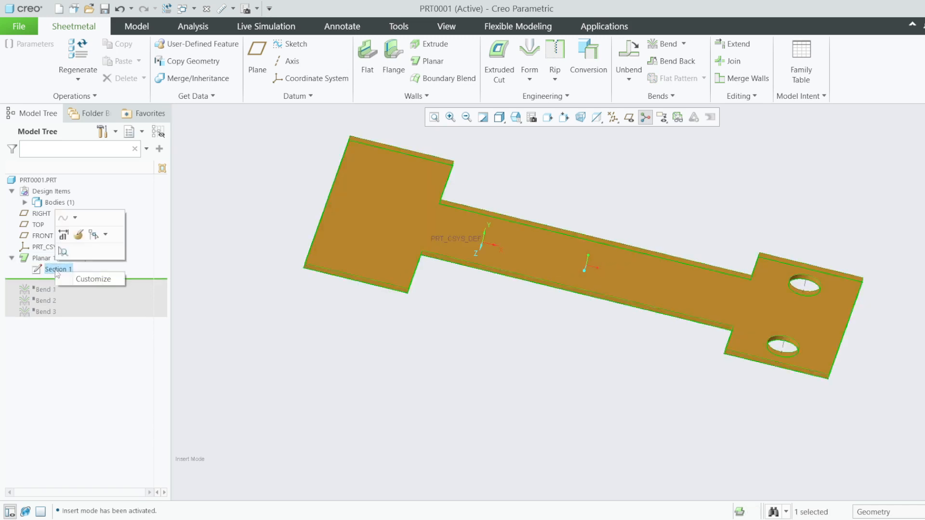
click(78, 234)
click(621, 117)
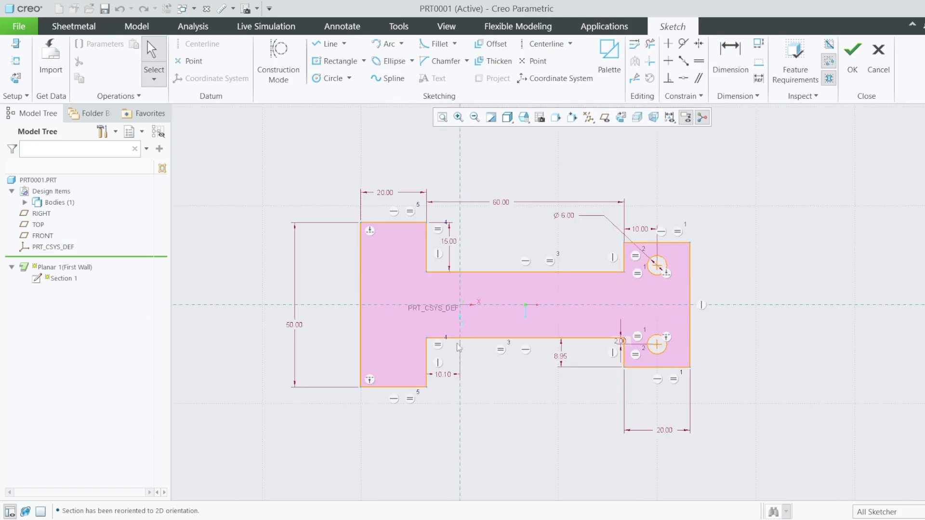
scroll(594, 291, down, 2)
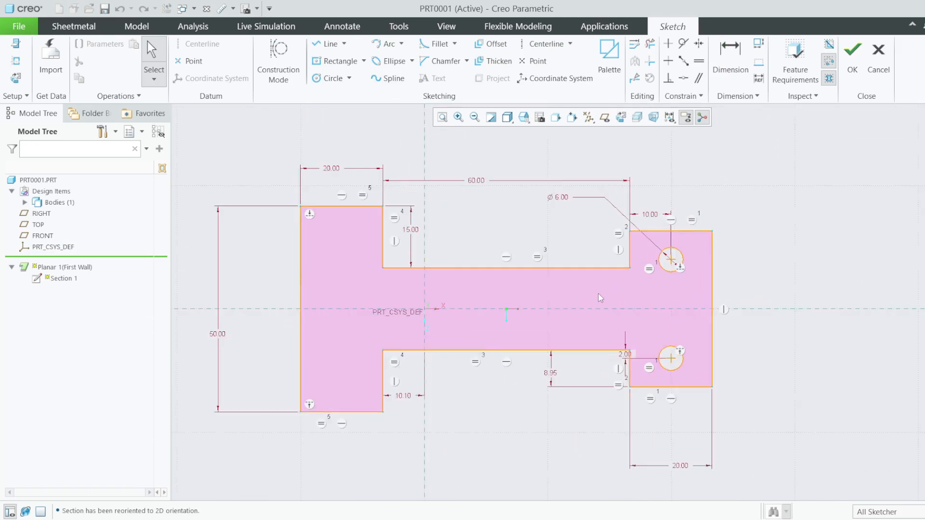
scroll(595, 268, up, 2)
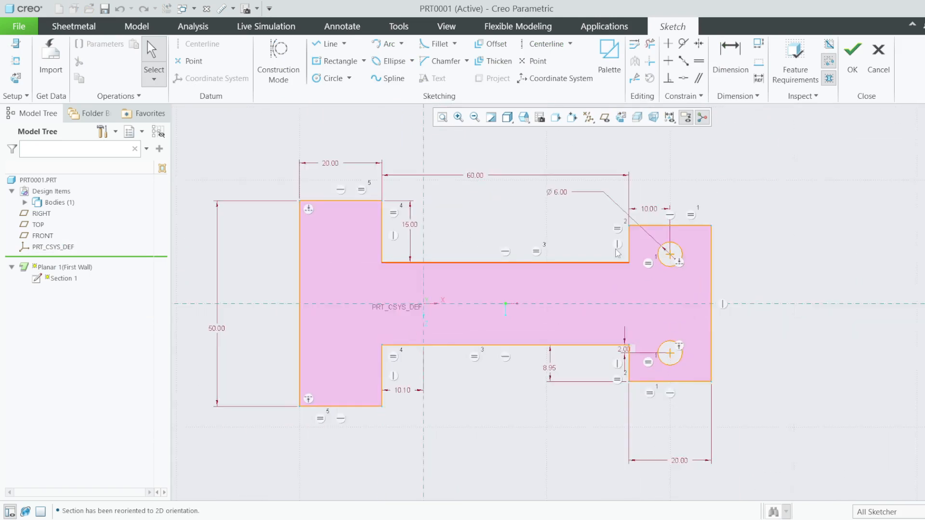
click(852, 68)
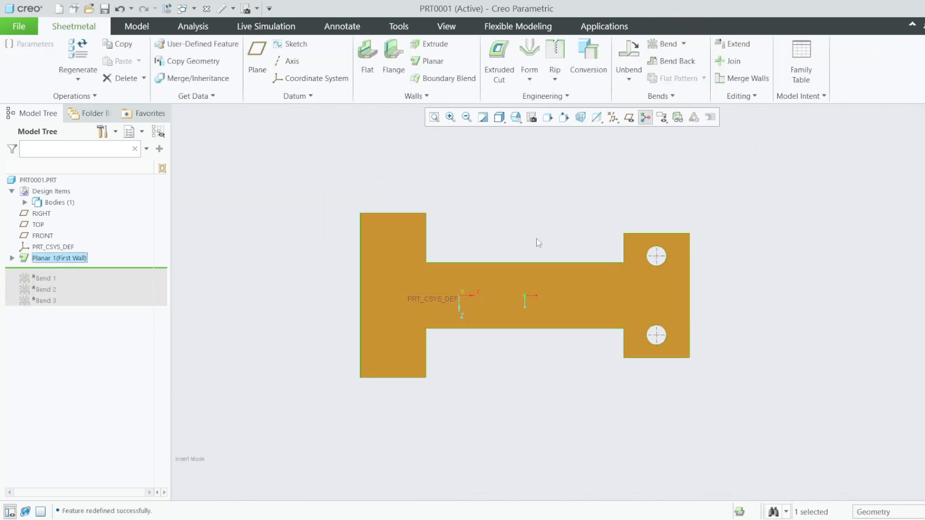
right_click(54, 261)
click(76, 203)
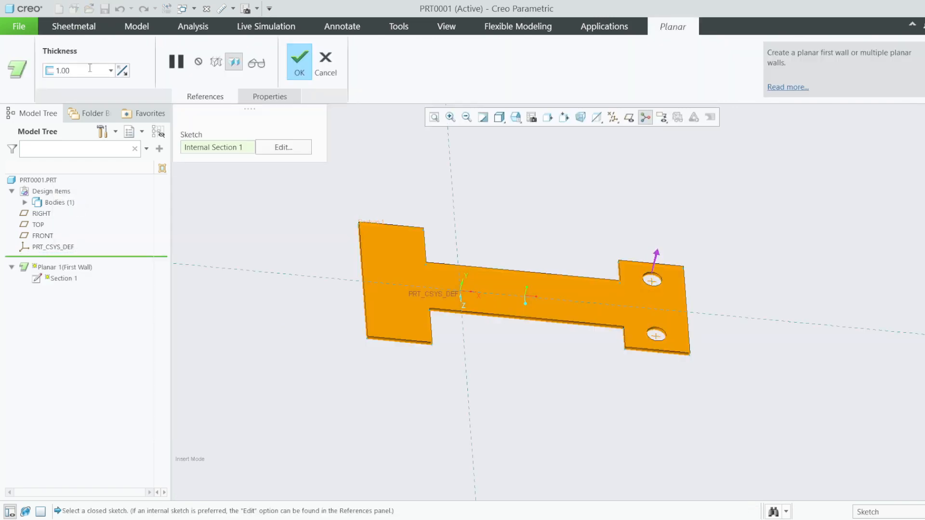
double_click(78, 70)
click(298, 61)
click(299, 258)
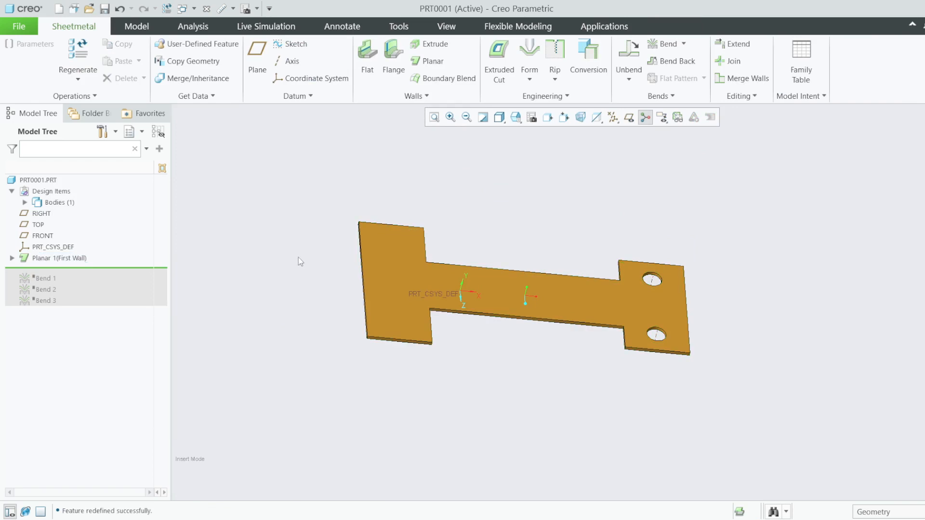
mouse_move(298, 257)
middle_down()
mouse_move(269, 256)
mouse_move(289, 248)
mouse_move(281, 260)
middle_up()
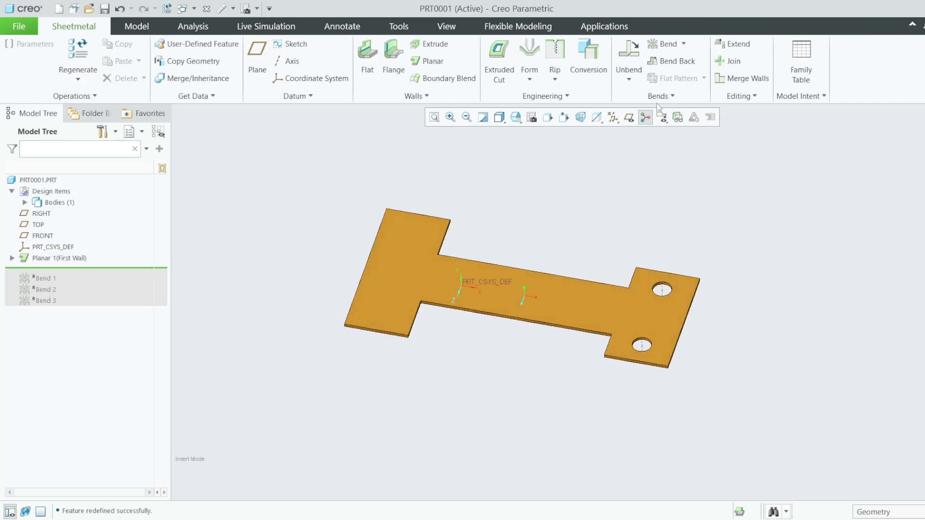
- Start a Roll-type bend on the plate's top surface and begin sketching its bend line
click(661, 44)
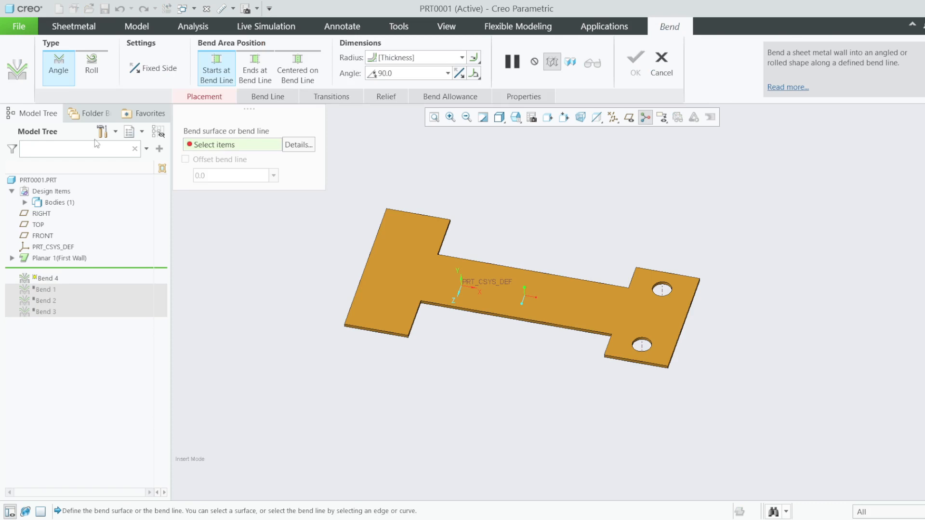
click(85, 67)
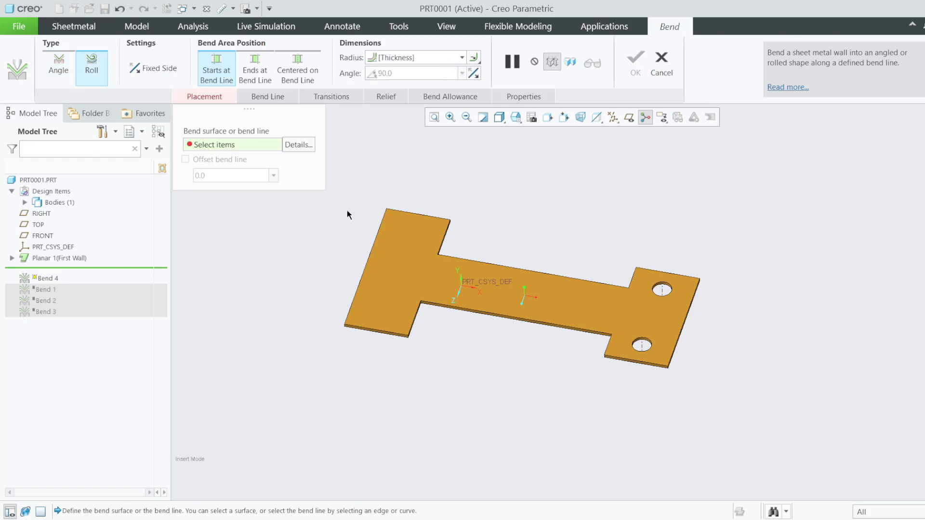
click(392, 279)
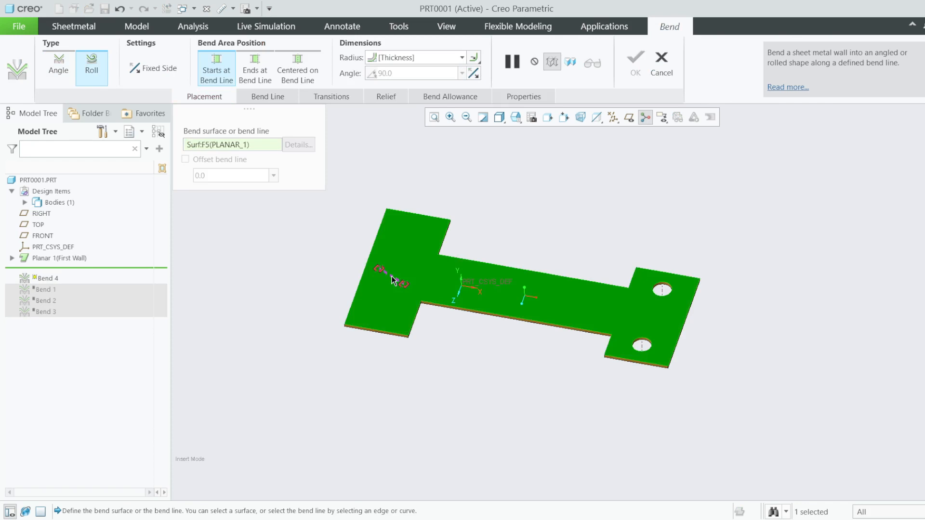
scroll(394, 284, up, 2)
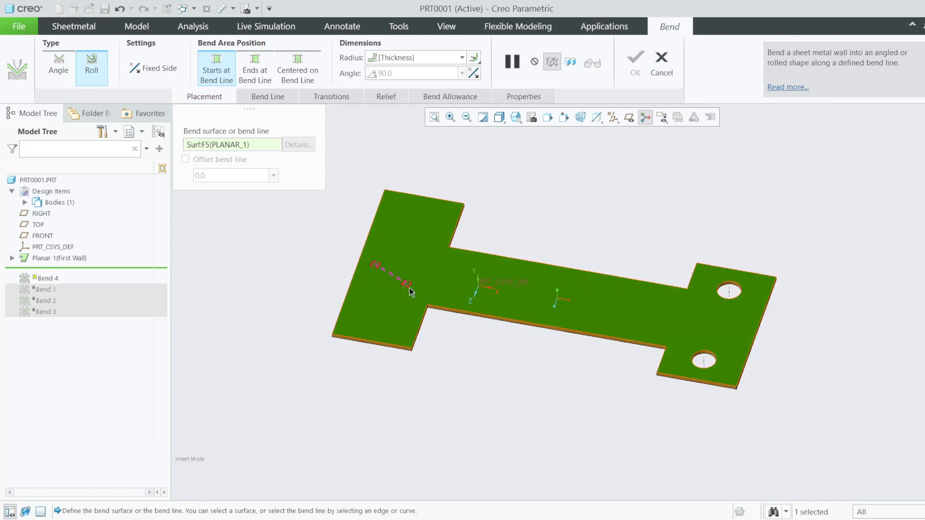
click(270, 96)
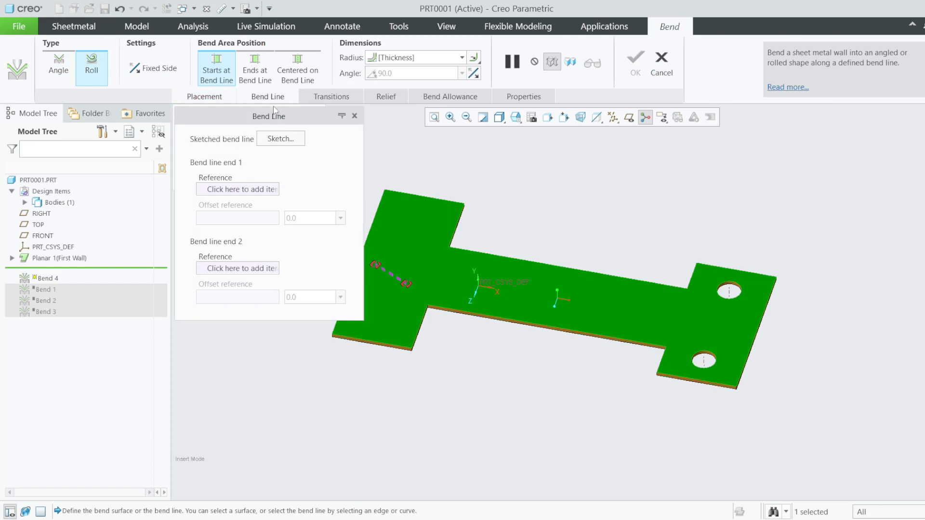
click(289, 139)
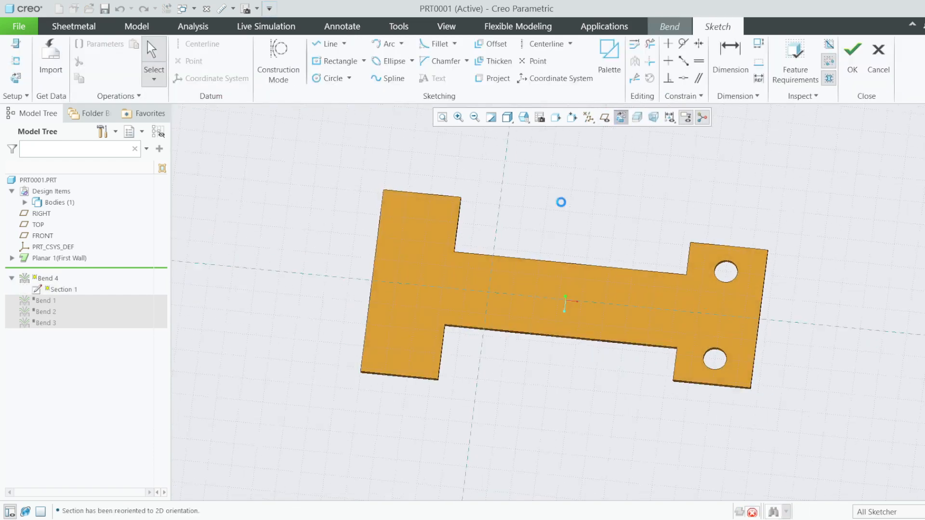
- Sketch a 30-long horizontal bend line from the plate's left edge along its centre, then accept it
key(l)
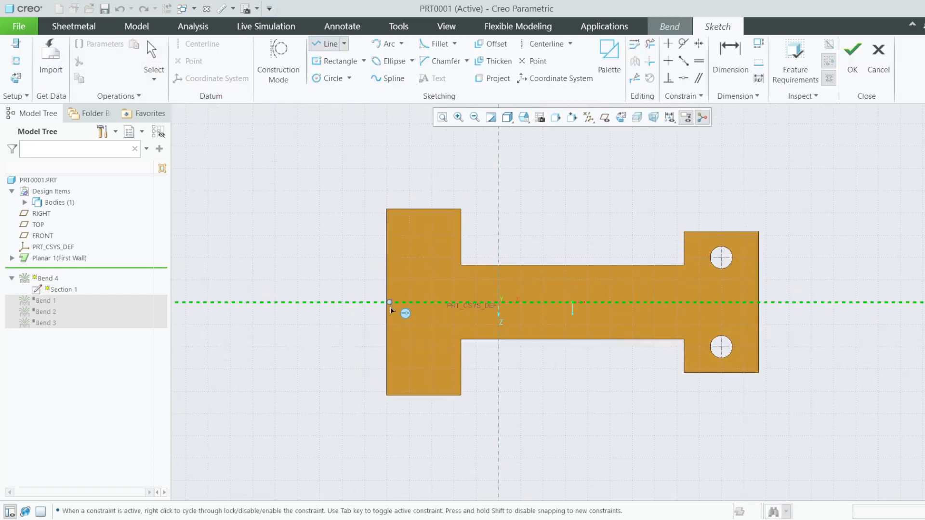
click(388, 303)
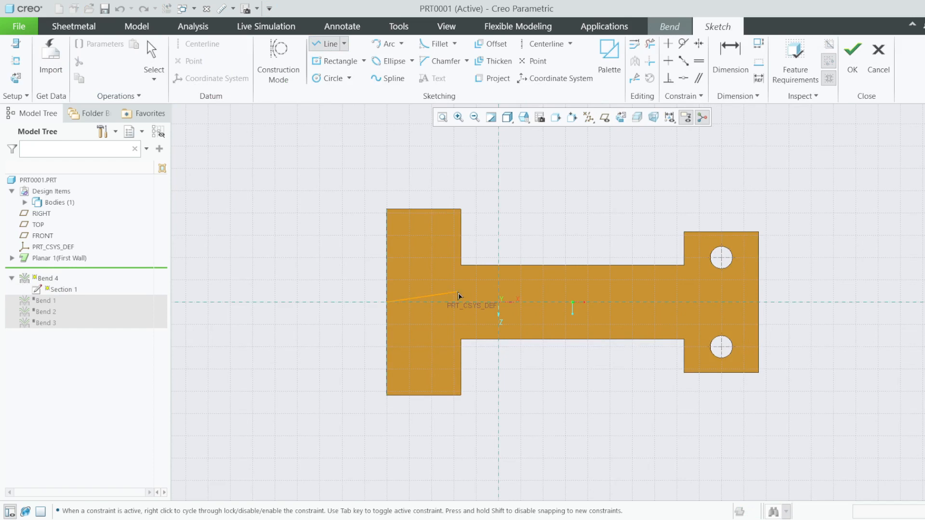
click(509, 301)
middle_click(523, 310)
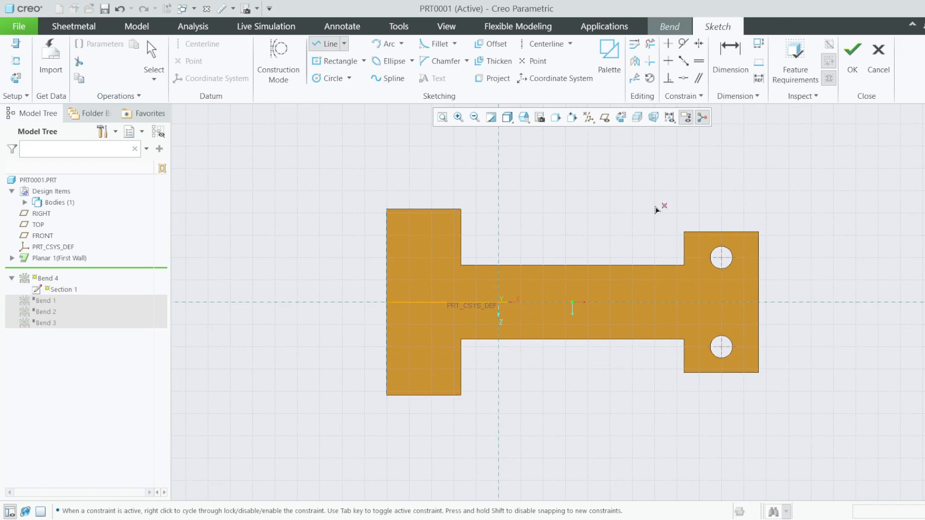
click(733, 65)
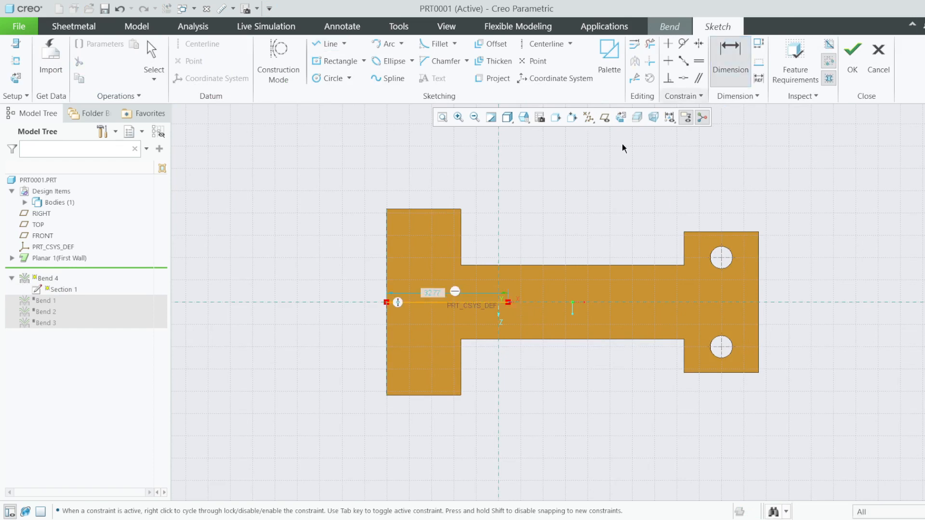
double_click(428, 293)
text(30)
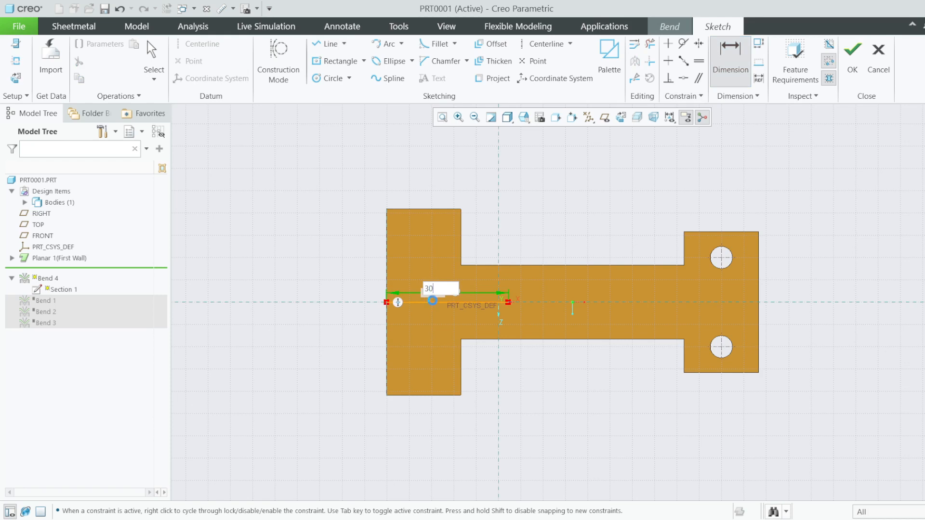
key(Return)
click(852, 55)
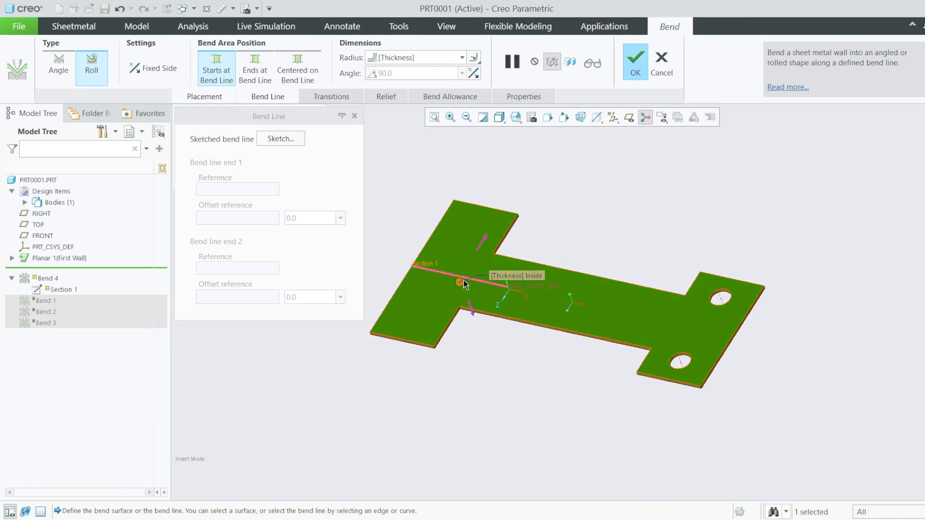
- Try a roll radius of 10 and flip the roll to the other side
click(462, 57)
text(10)
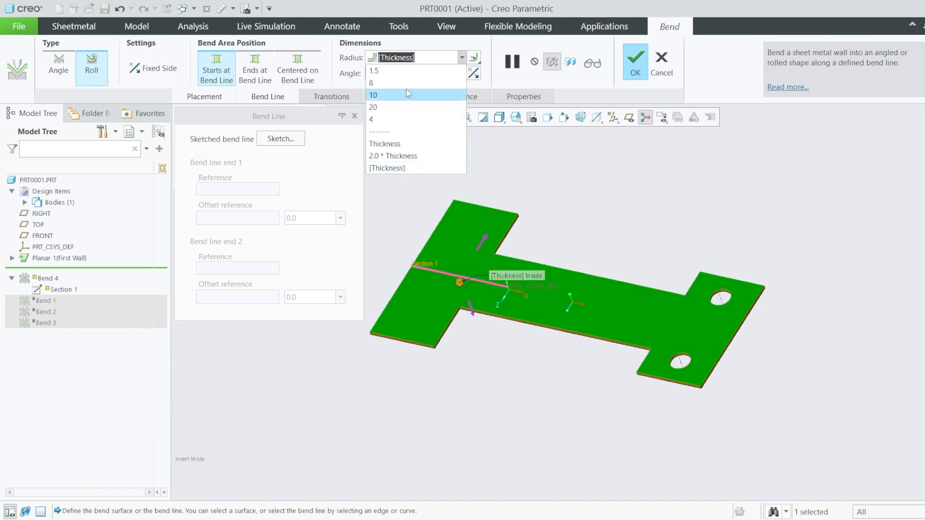
key(Return)
click(471, 310)
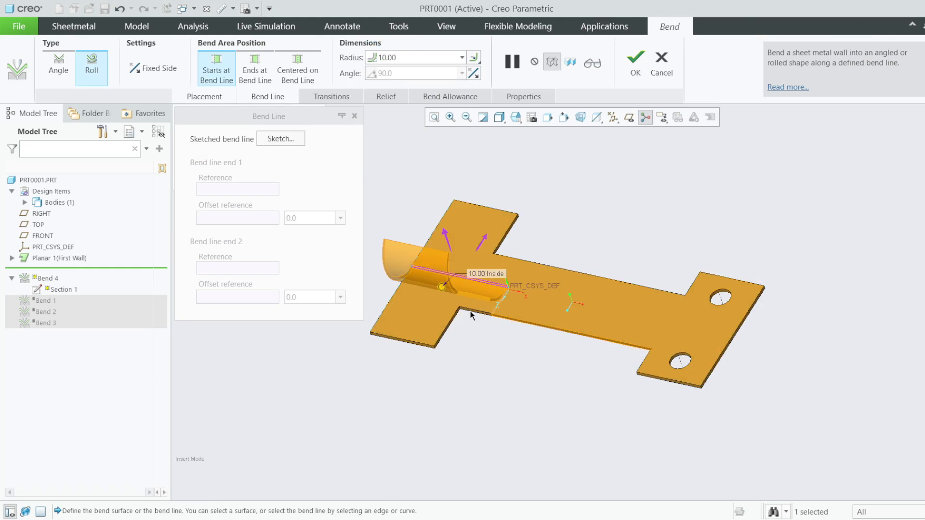
middle_drag(457, 307, 423, 289)
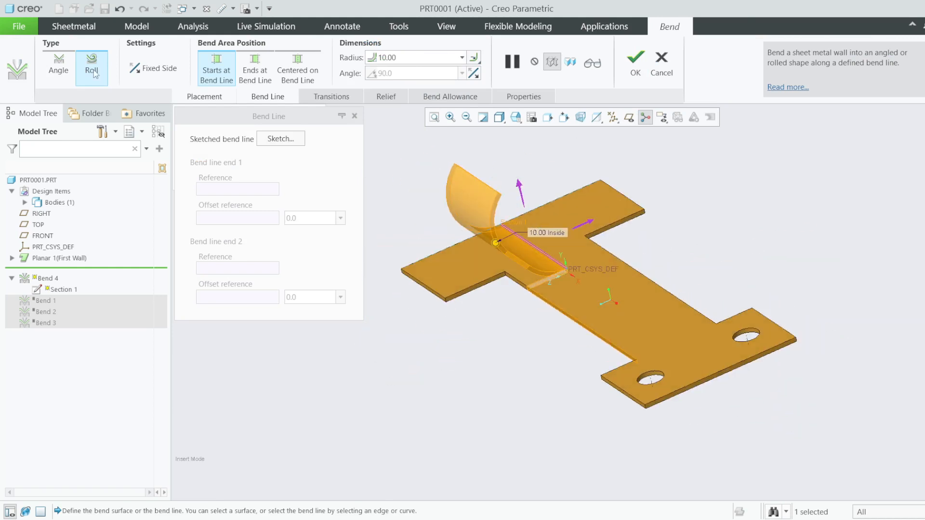
- Set the roll radius to 5.00 and preview the resulting closed curl
click(450, 60)
click(461, 58)
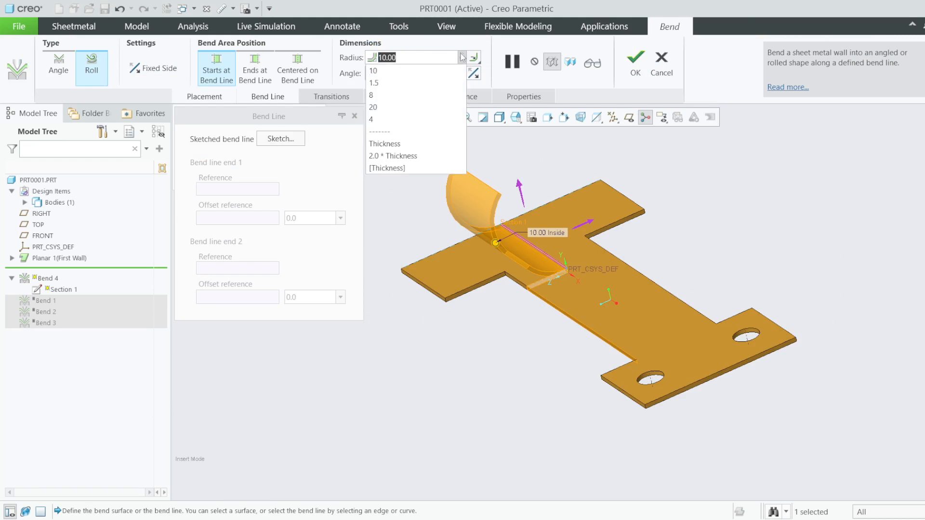
click(388, 108)
click(461, 58)
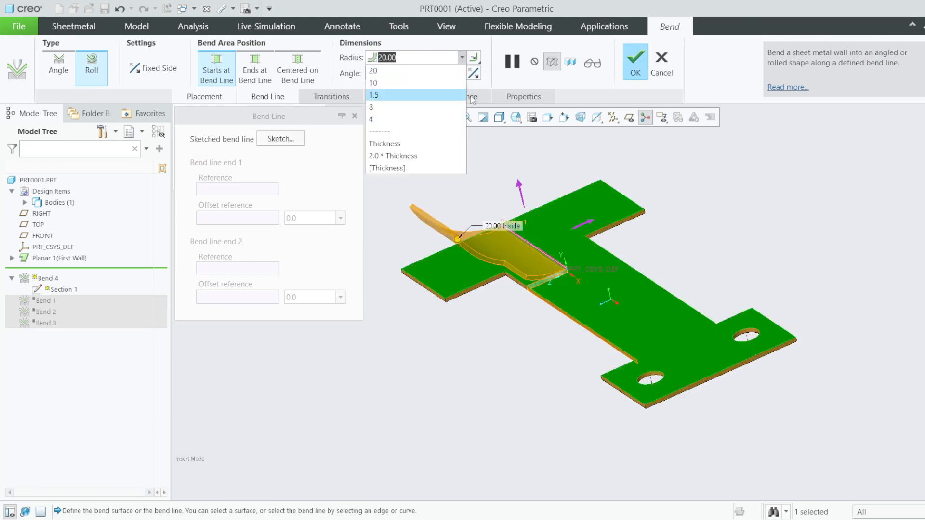
text(5)
key(Return)
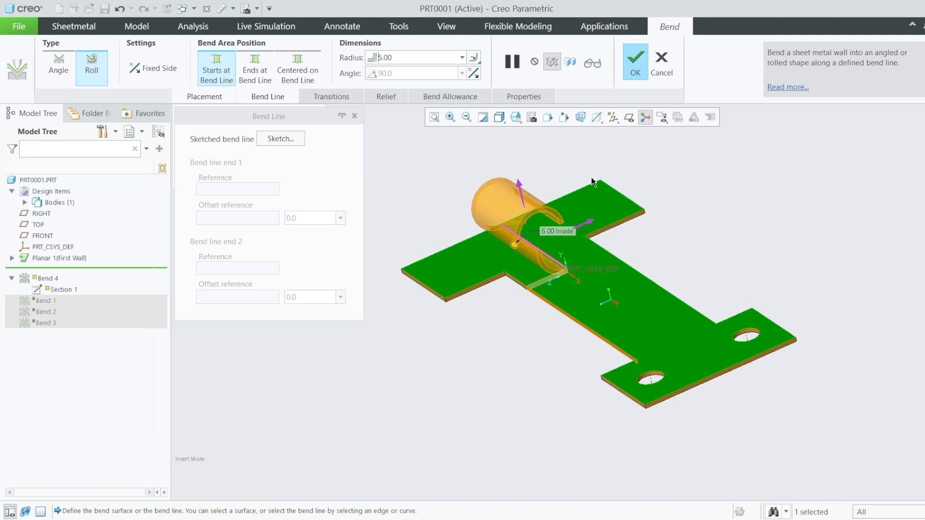
click(592, 63)
scroll(522, 192, up, 5)
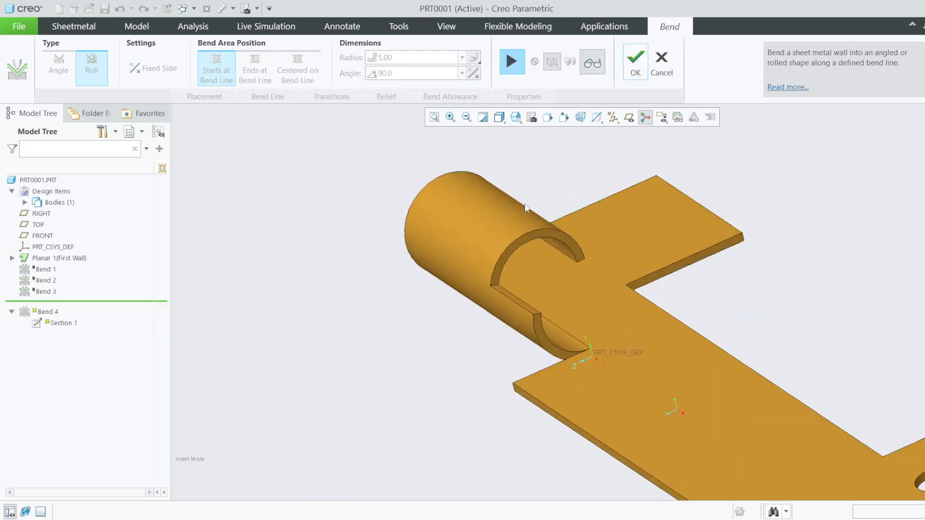
- Orbit around the 5.00 curl to inspect it, then resume editing the roll bend
scroll(516, 302, down, 6)
middle_drag(470, 273, 530, 309)
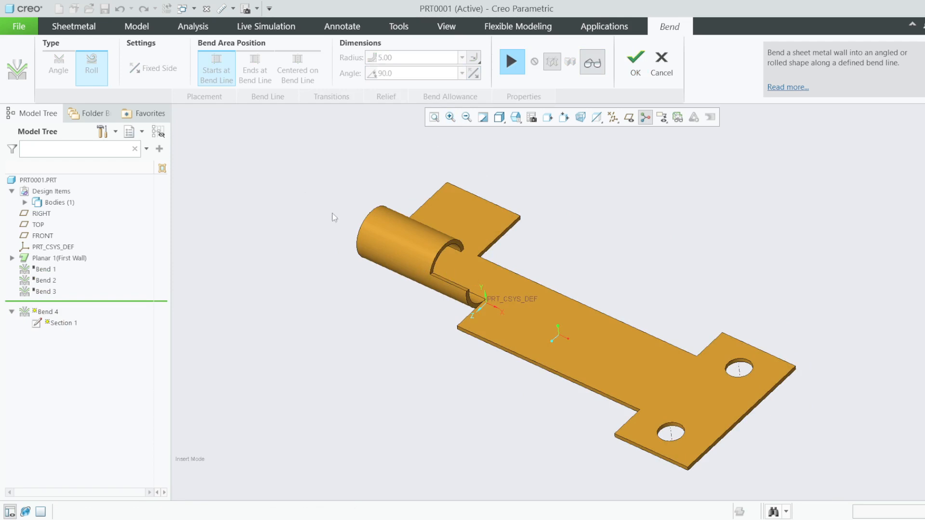
scroll(471, 275, down, 3)
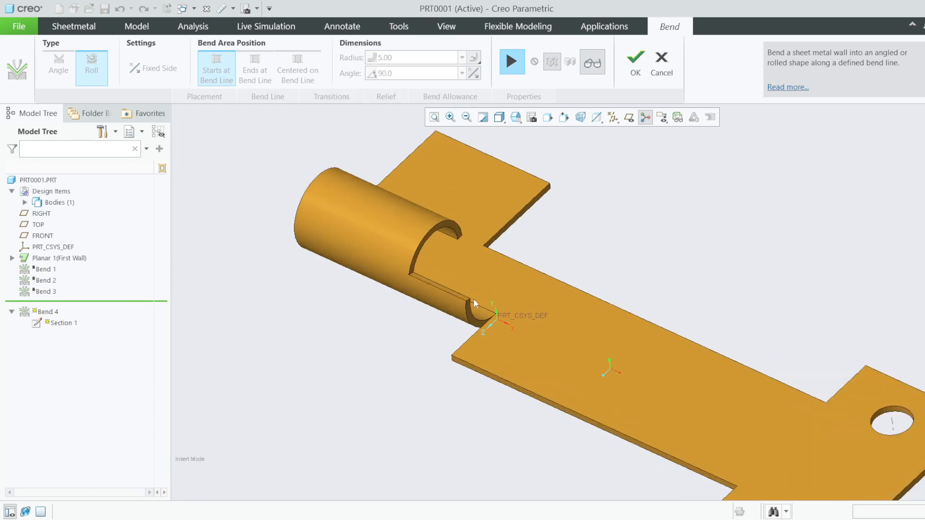
mouse_move(473, 299)
middle_down()
mouse_move(438, 302)
mouse_move(471, 297)
middle_up()
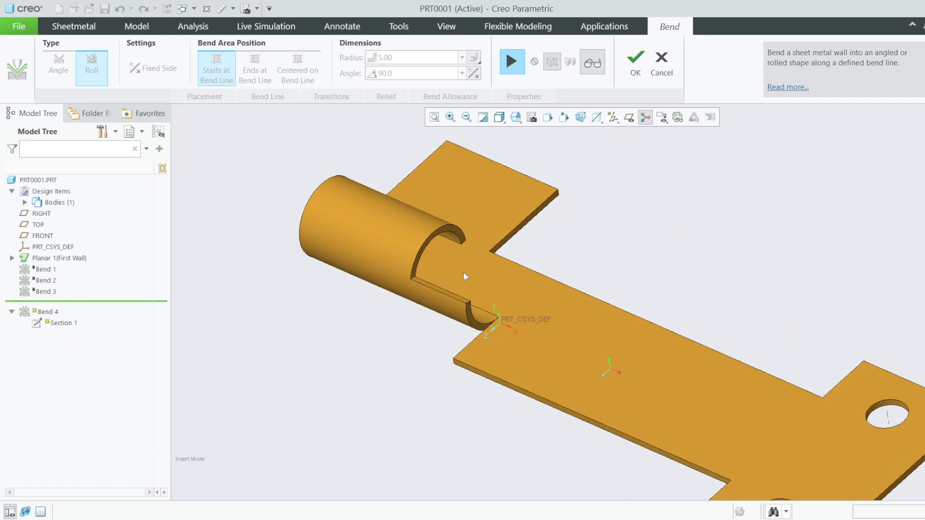
middle_drag(465, 276, 428, 270)
scroll(517, 272, down, 3)
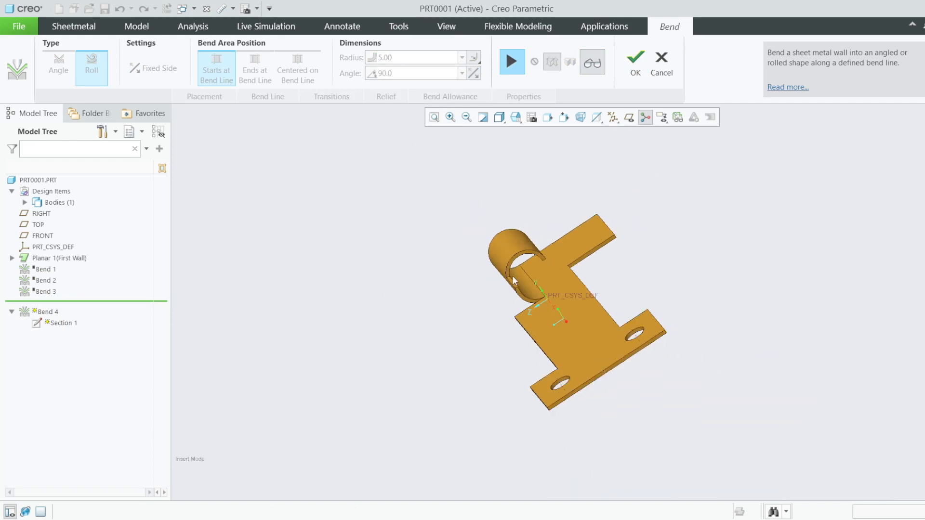
middle_drag(512, 275, 476, 284)
click(518, 67)
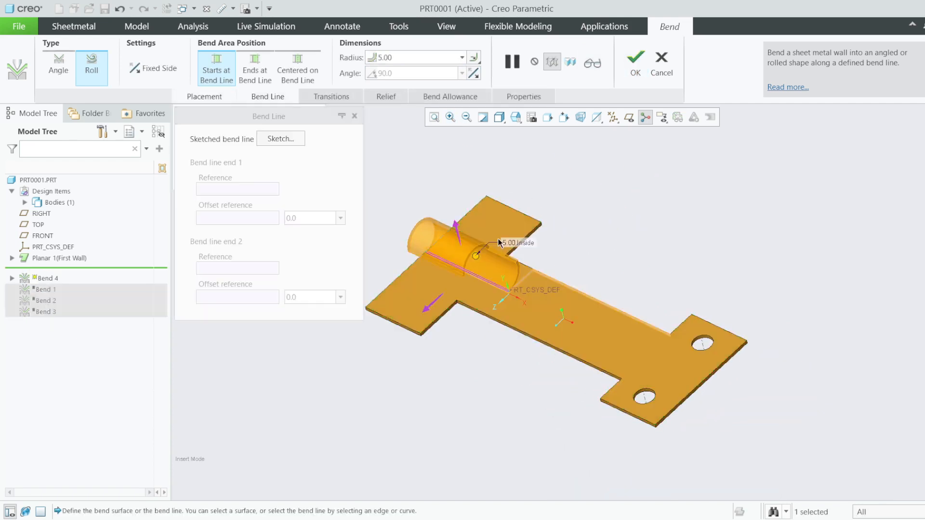
- Preview the roll bend's finished geometry and return to editing it
click(512, 61)
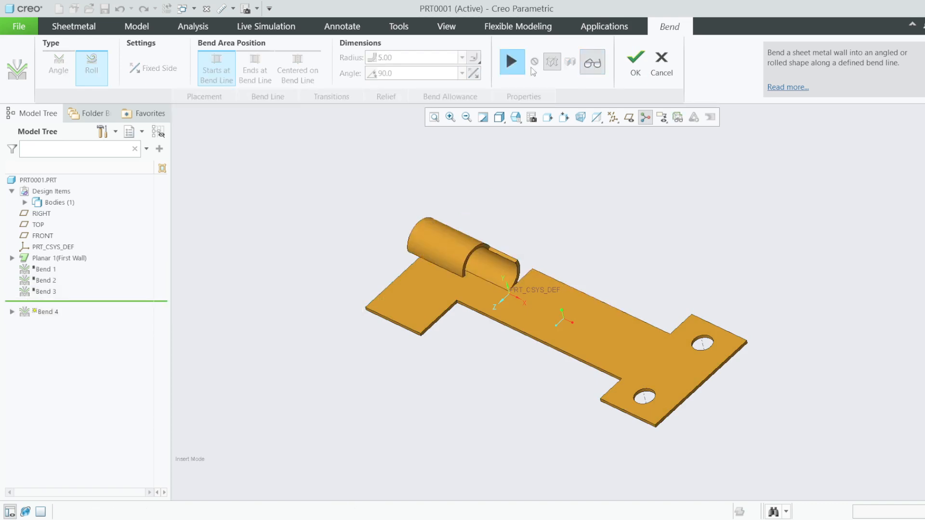
click(512, 61)
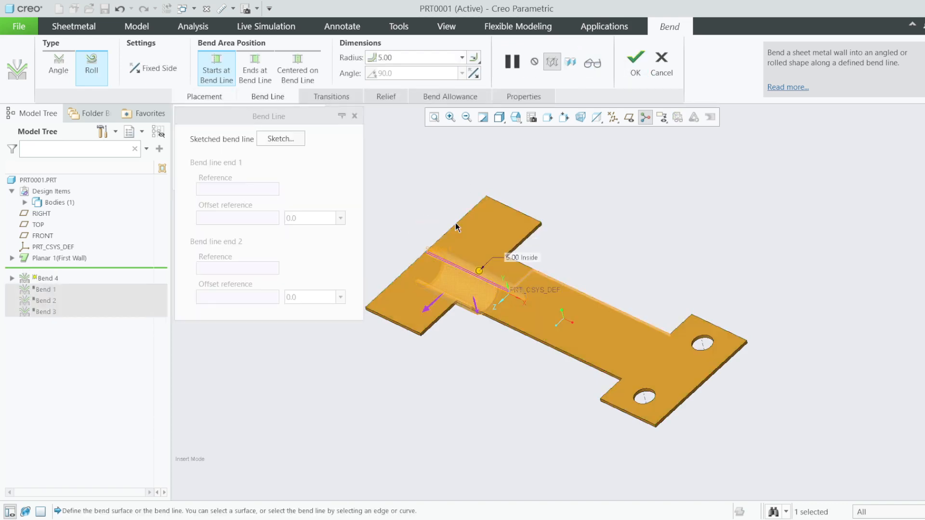
click(592, 63)
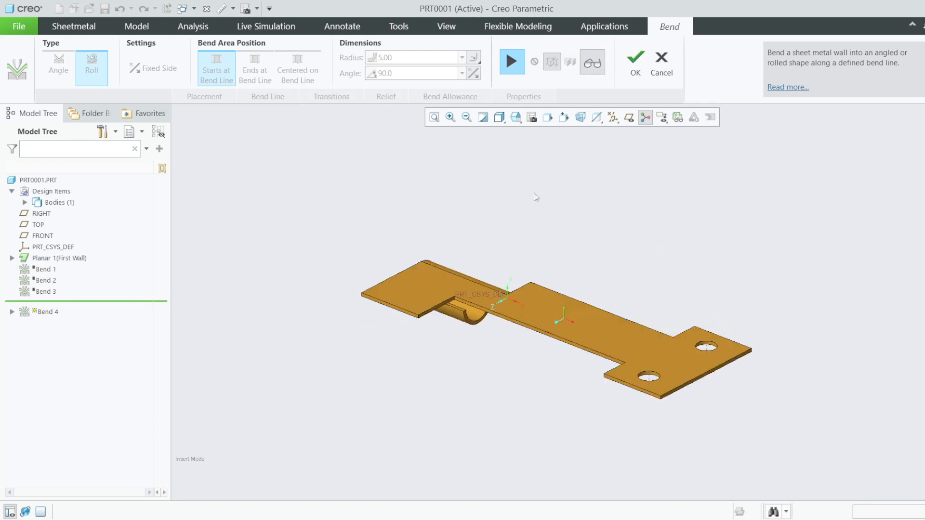
click(522, 64)
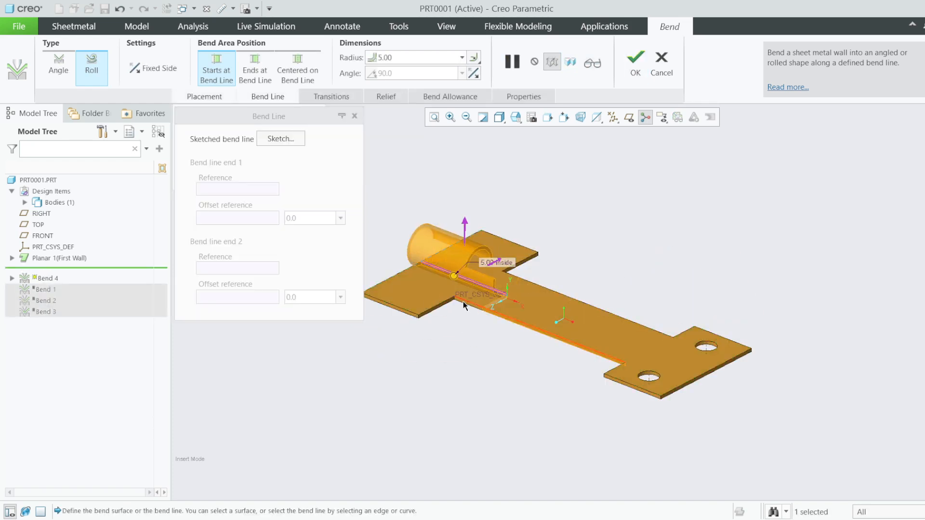
mouse_move(463, 305)
middle_down()
mouse_move(436, 313)
mouse_move(469, 319)
middle_up()
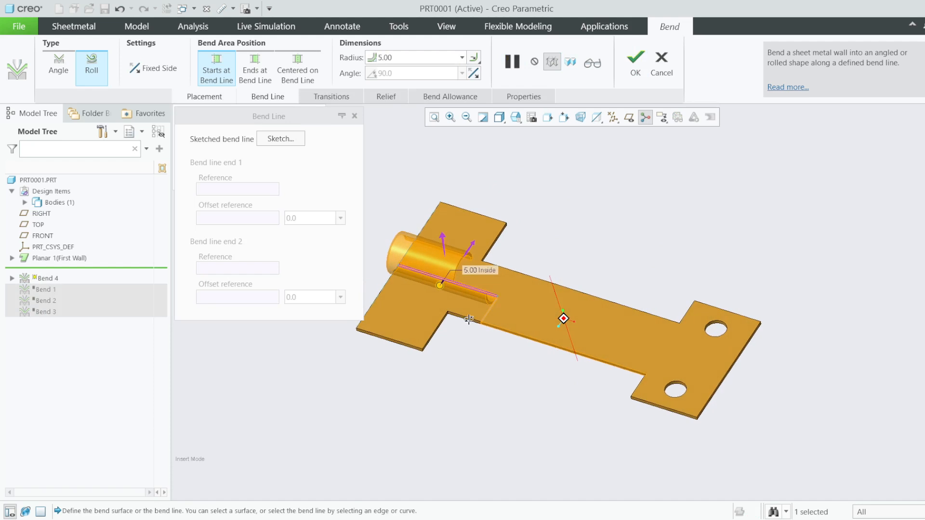
- Make the bend end at the bend line with radius 10, flipped to the other side
click(260, 81)
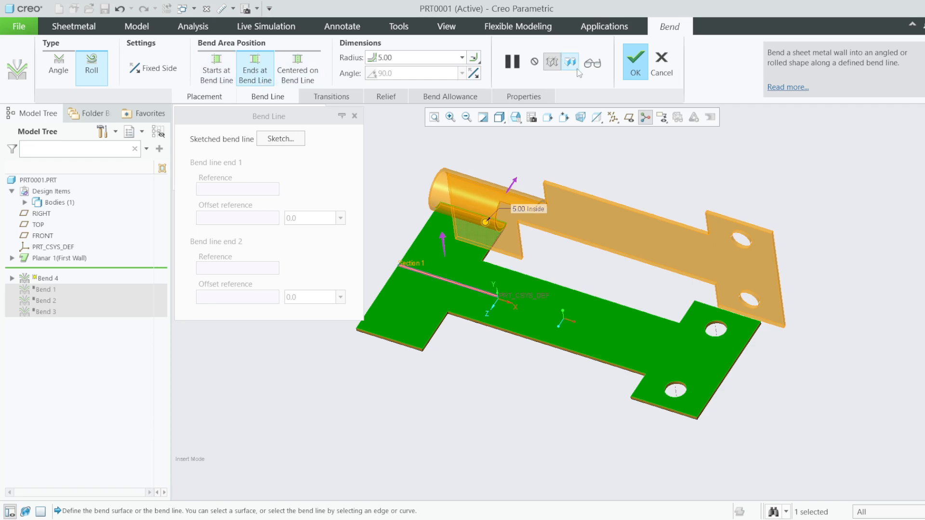
click(409, 59)
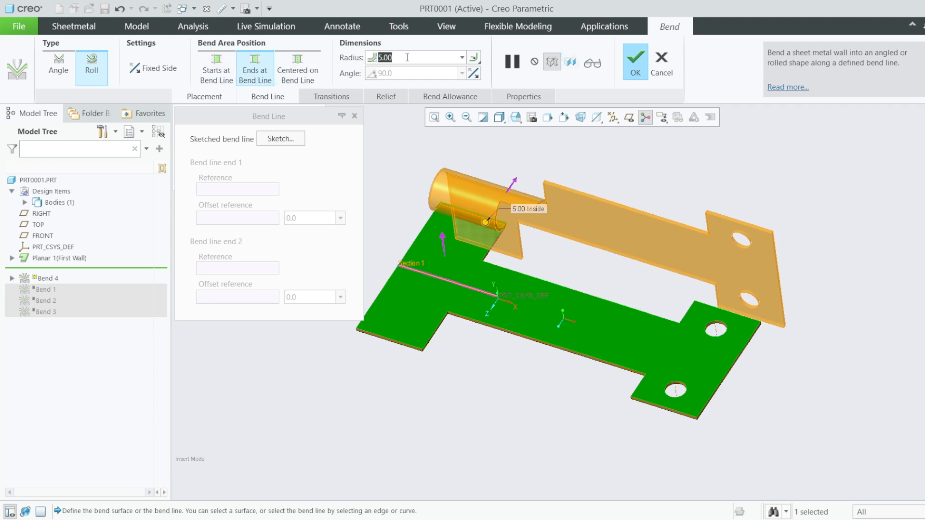
click(461, 58)
click(406, 94)
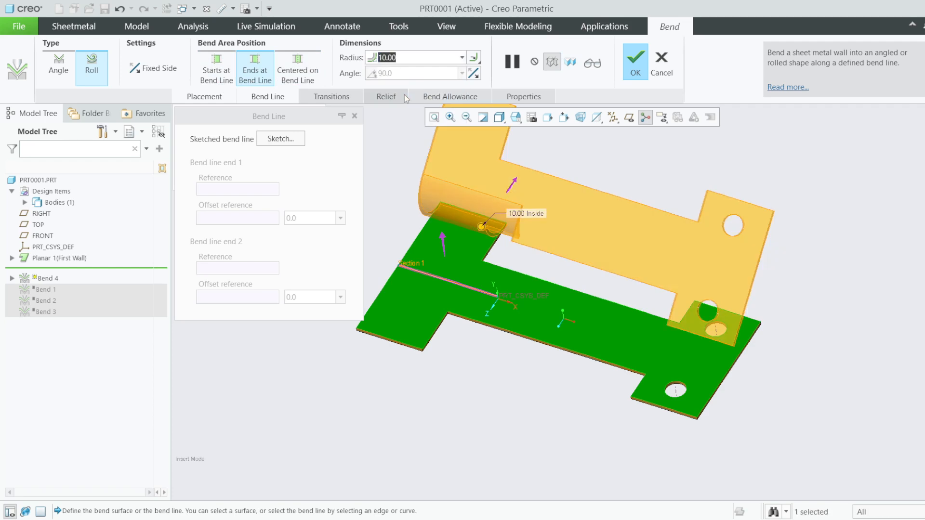
click(516, 183)
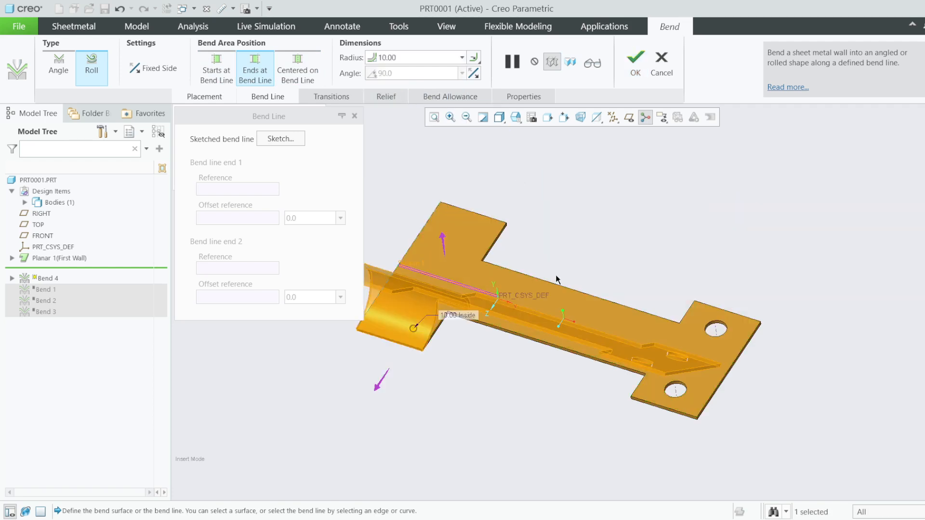
middle_drag(556, 279, 413, 359)
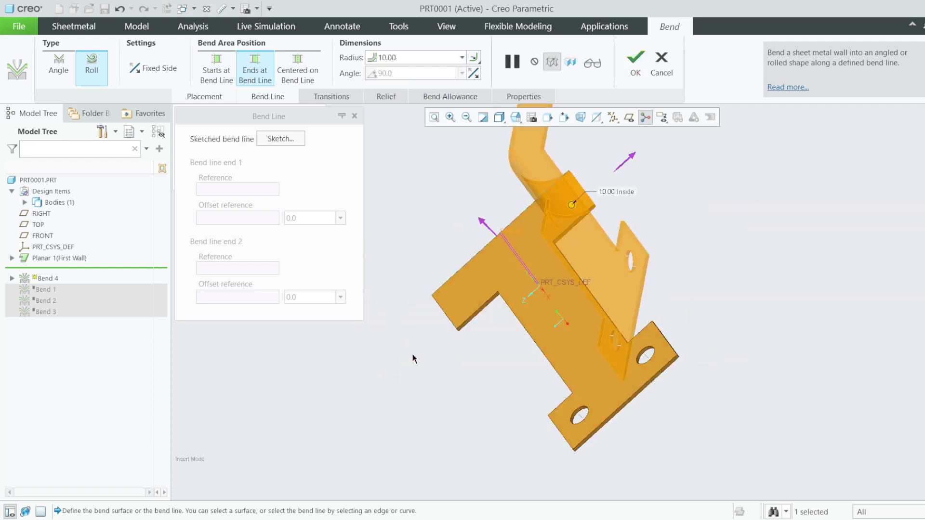
middle_drag(496, 329, 470, 163)
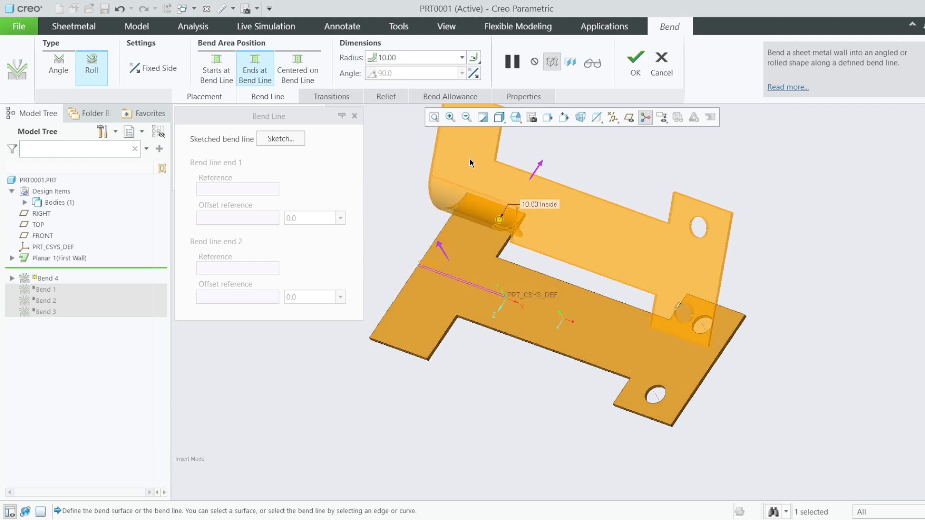
- Change the roll radius to 20, preview the broad flange, and resume editing
click(462, 58)
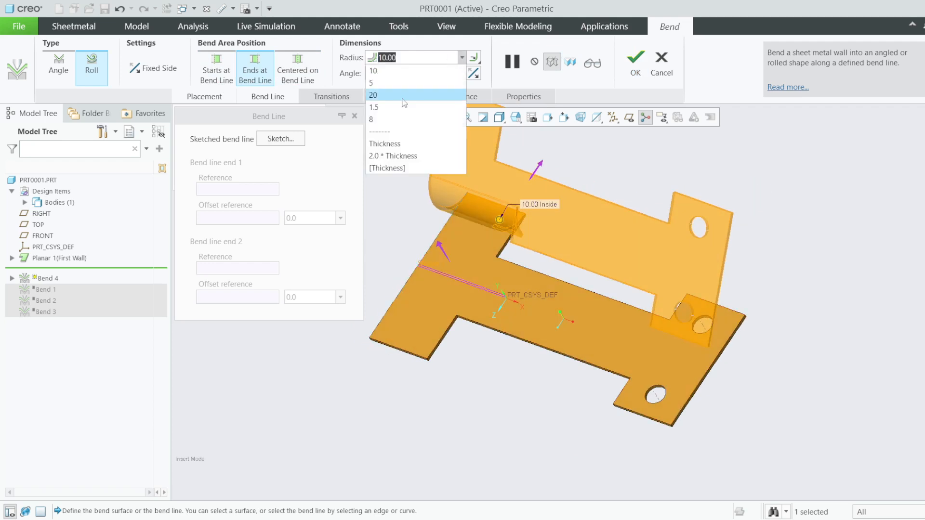
click(404, 97)
middle_drag(495, 215, 521, 195)
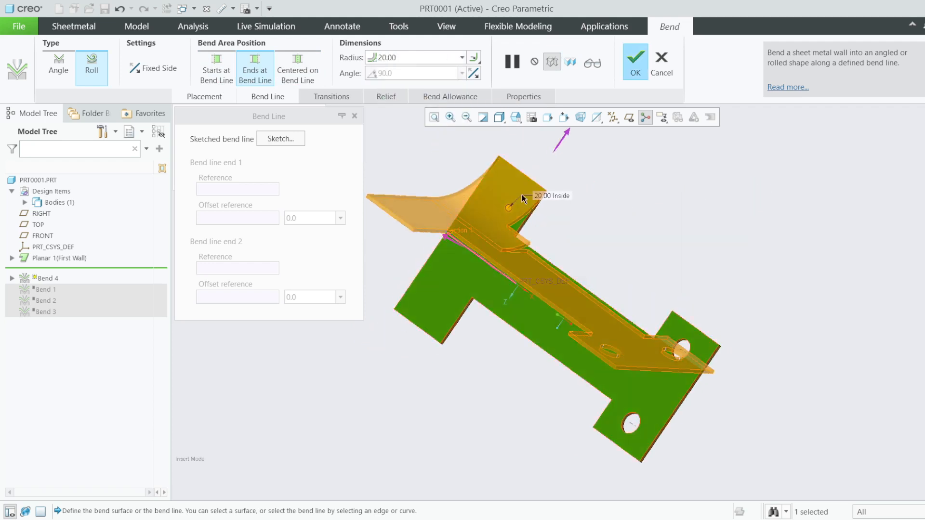
click(591, 69)
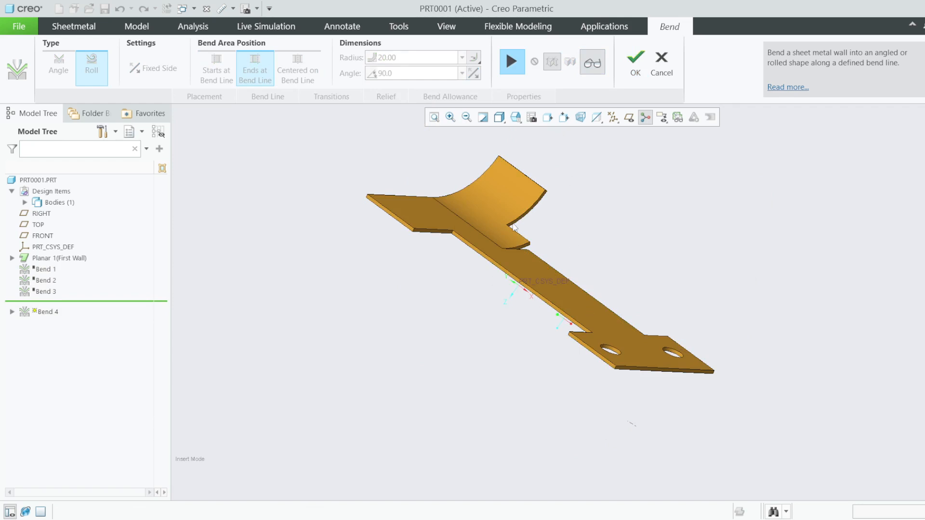
middle_drag(514, 227, 519, 242)
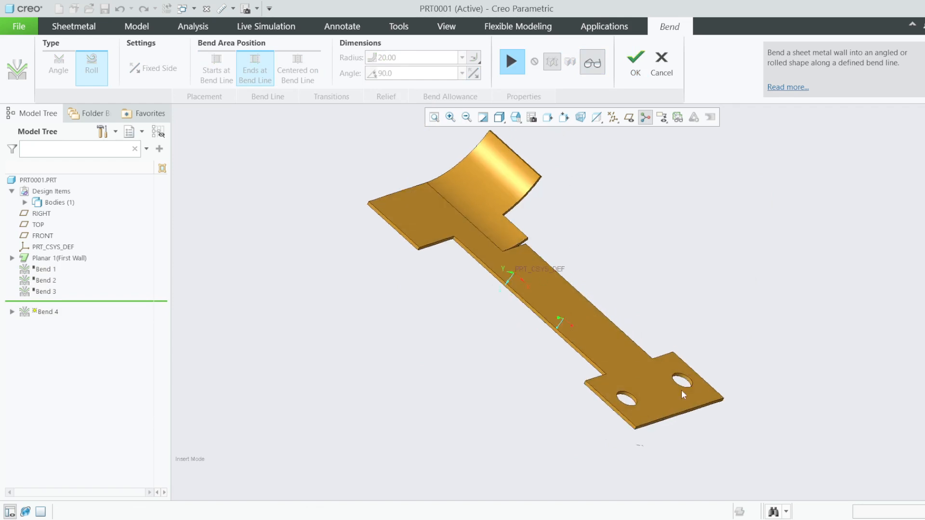
mouse_move(542, 301)
middle_down()
mouse_move(501, 322)
mouse_move(534, 301)
mouse_move(517, 289)
middle_up()
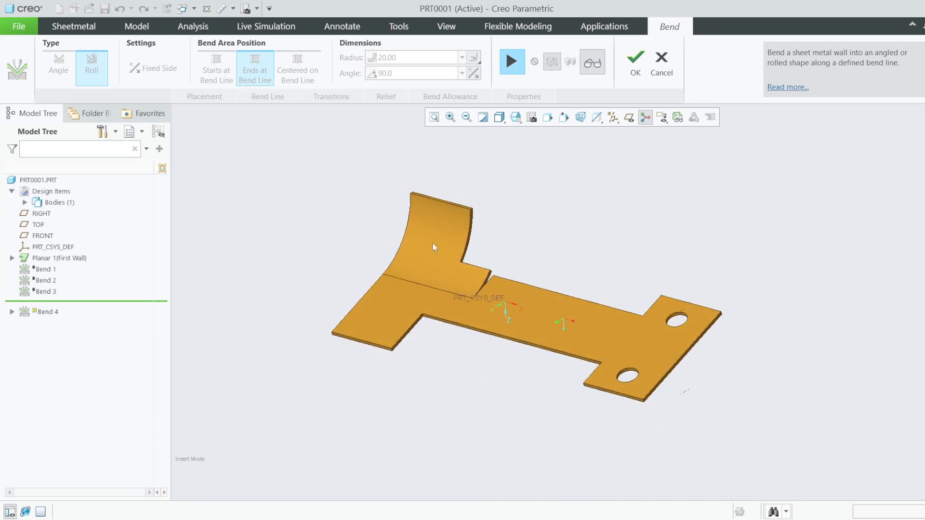
scroll(455, 294, down, 2)
click(517, 67)
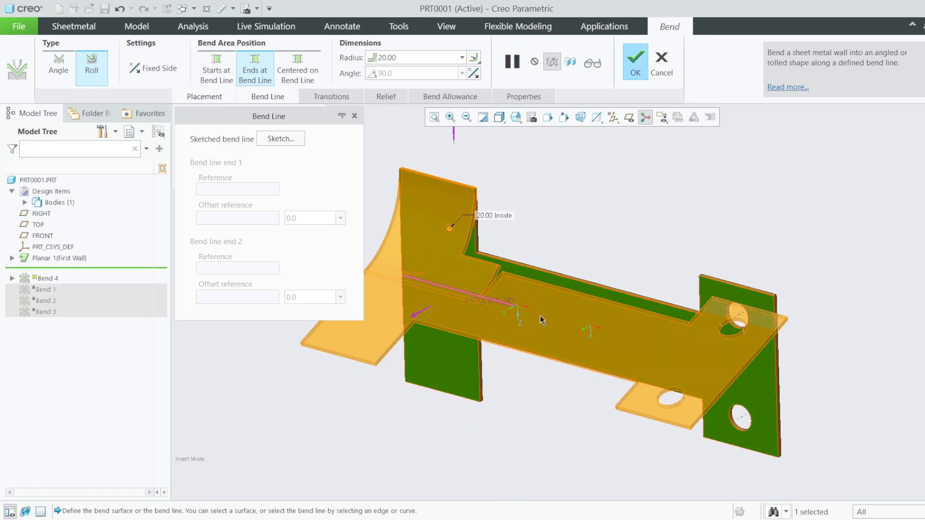
- Try starting the bend area at the bend line and preview it from several angles
click(216, 70)
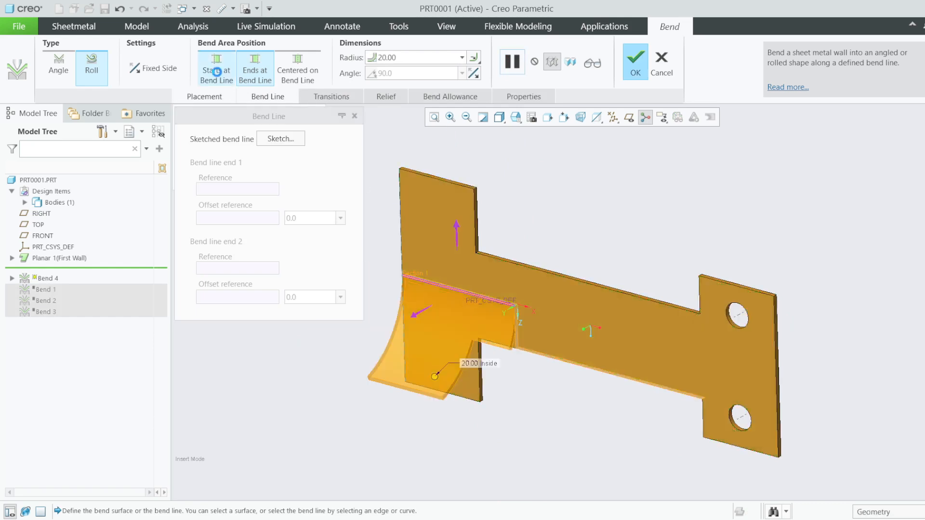
click(592, 63)
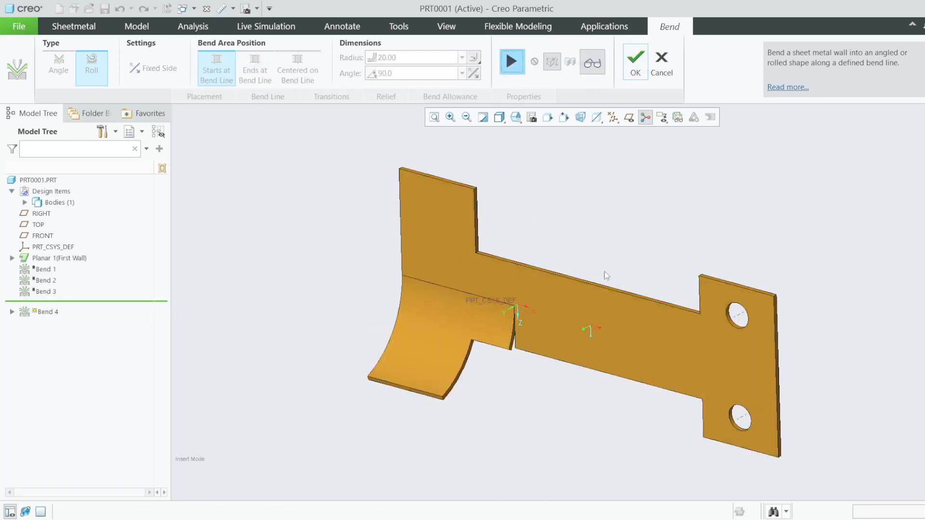
middle_drag(604, 271, 458, 206)
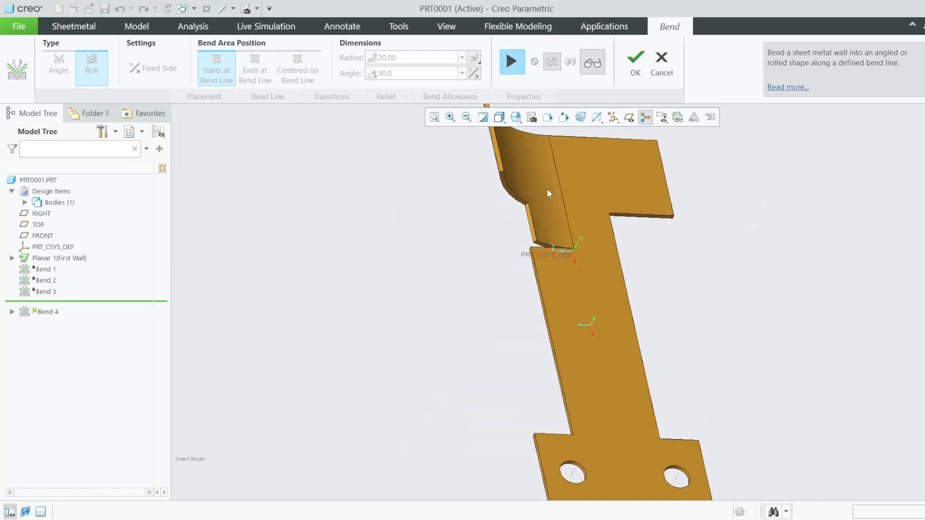
middle_drag(565, 229, 409, 175)
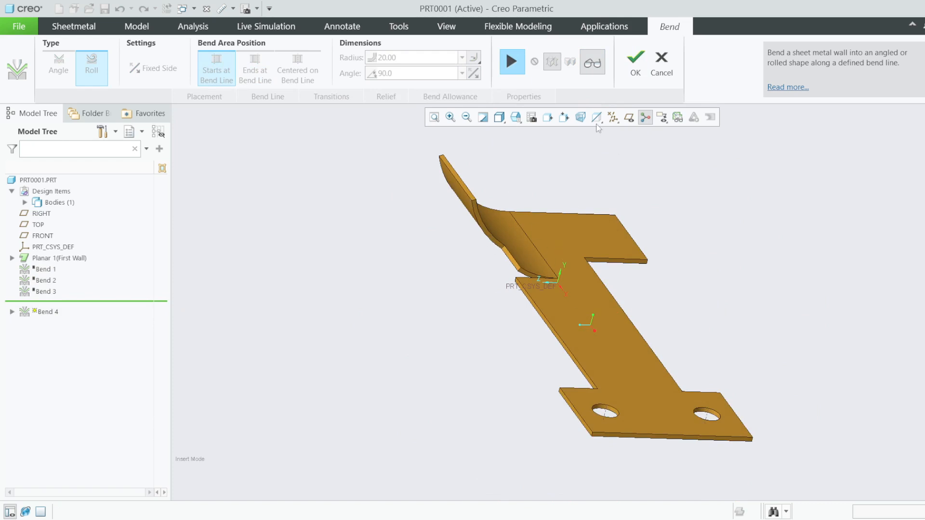
click(513, 65)
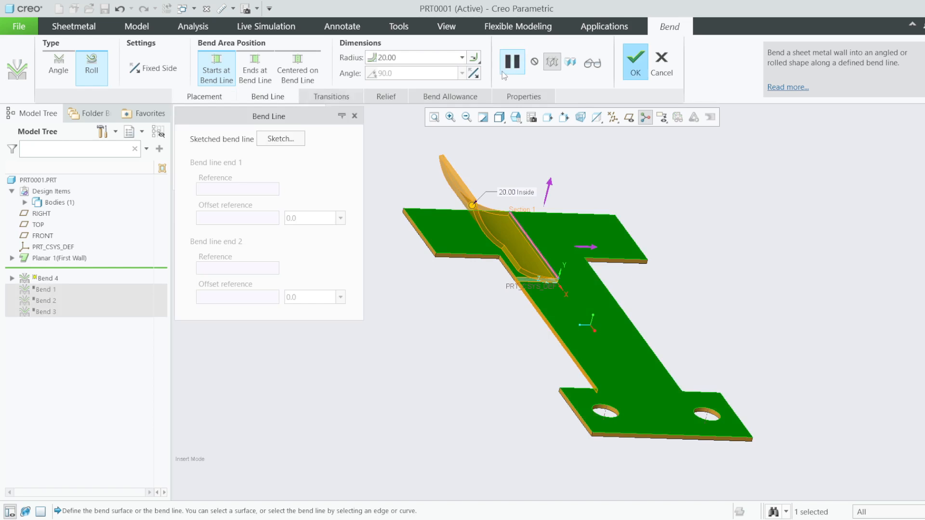
- Switch the bend area back to ending at the bend line and preview the 20.00 roll
click(263, 66)
middle_drag(513, 192, 452, 211)
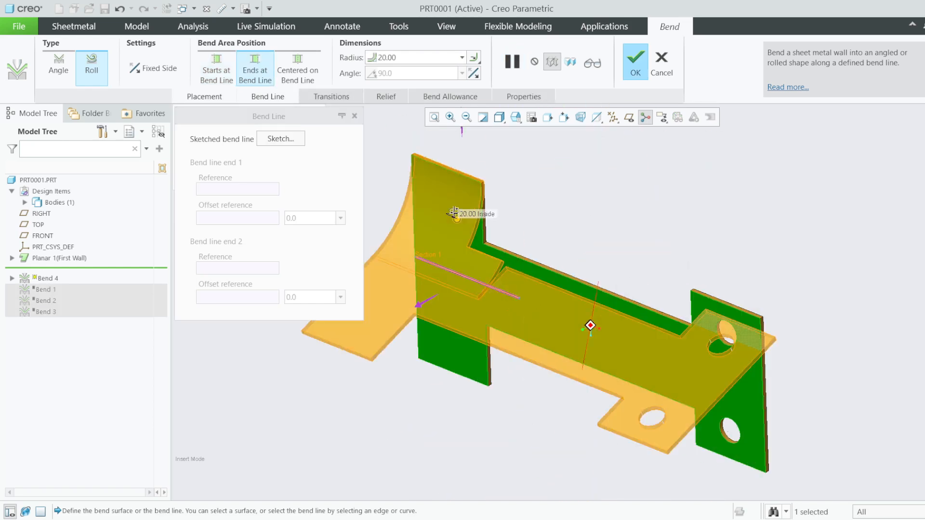
click(595, 66)
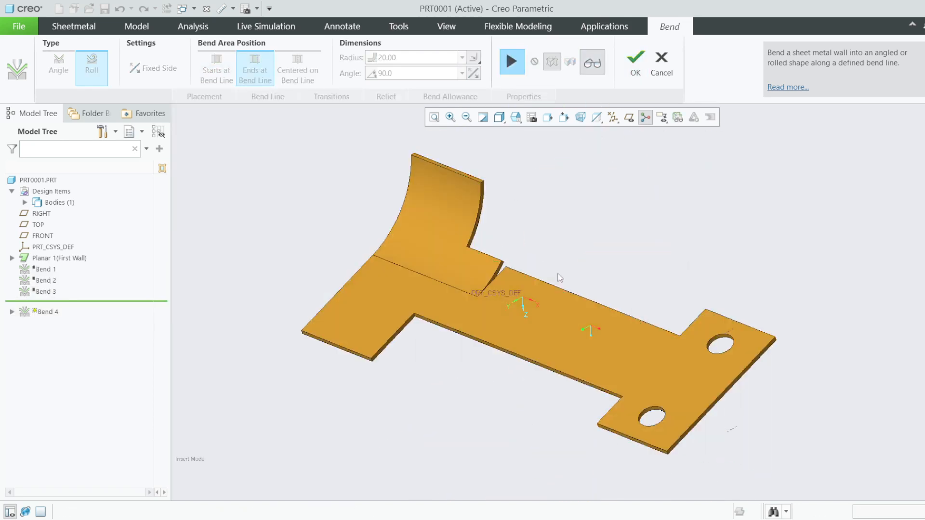
middle_drag(557, 274, 577, 318)
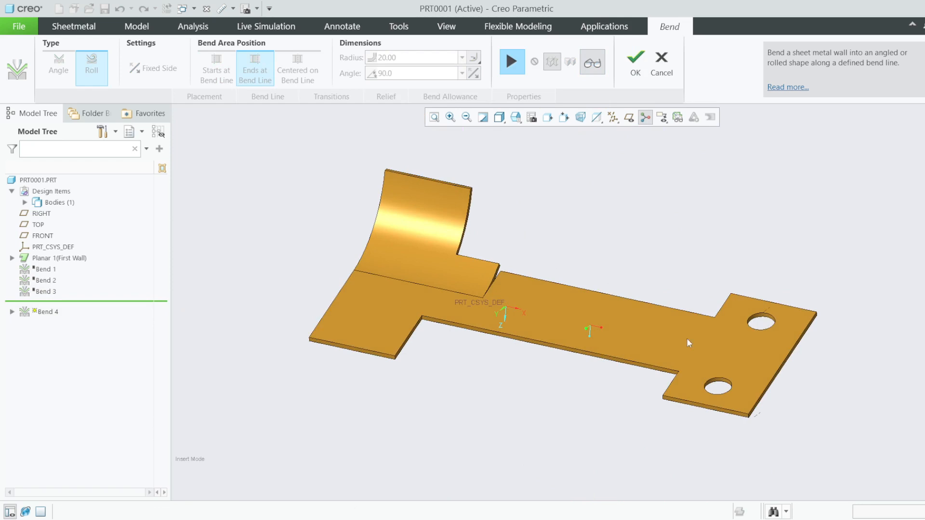
click(513, 65)
middle_drag(544, 230, 514, 237)
scroll(514, 238, down, 3)
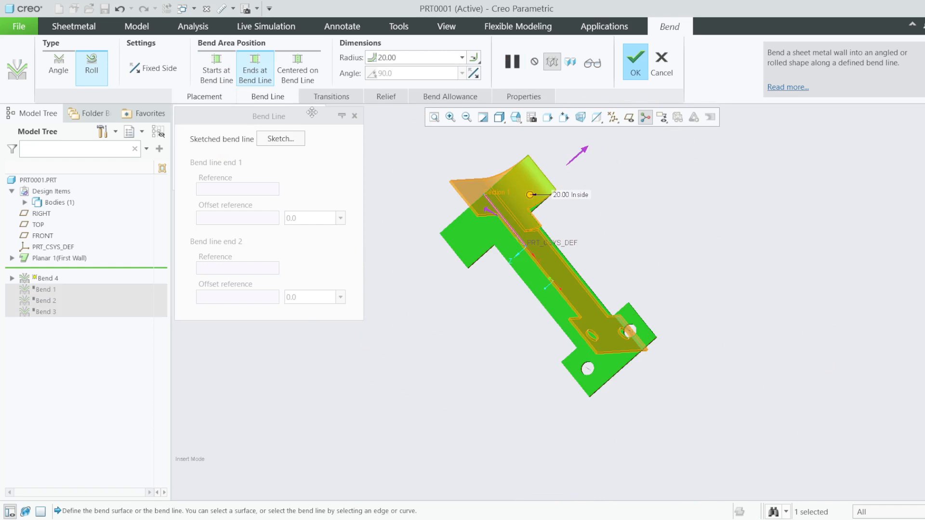
- Centre the roll on the bend line, preview the curl, and resume editing
click(298, 65)
scroll(466, 183, down, 2)
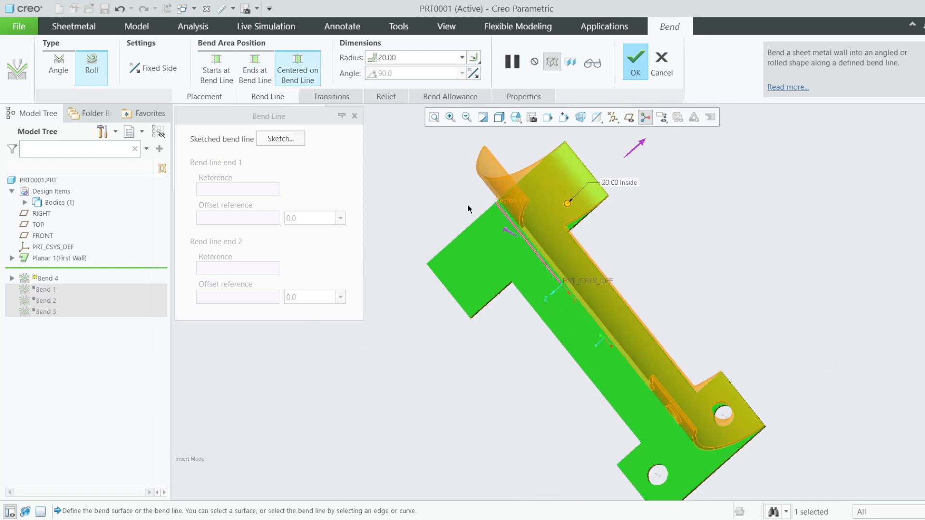
middle_drag(467, 206, 448, 192)
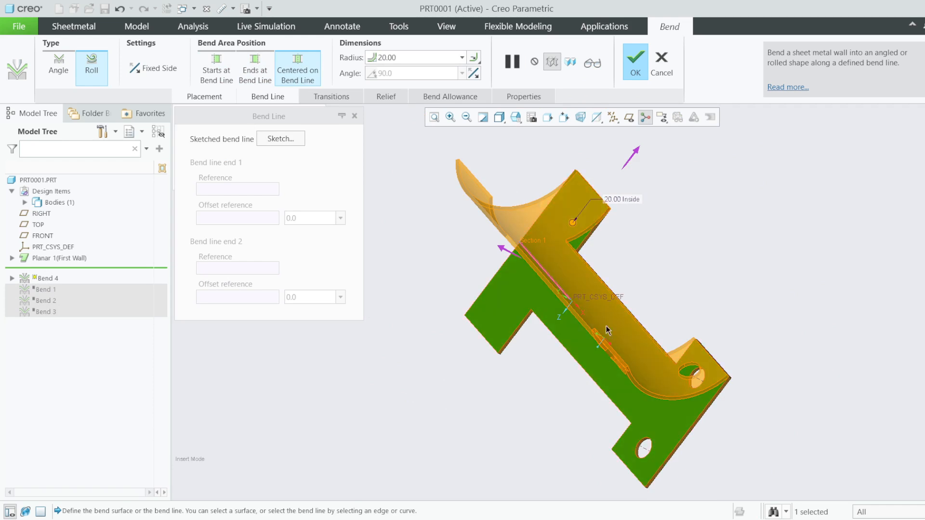
middle_drag(587, 241, 561, 231)
click(590, 62)
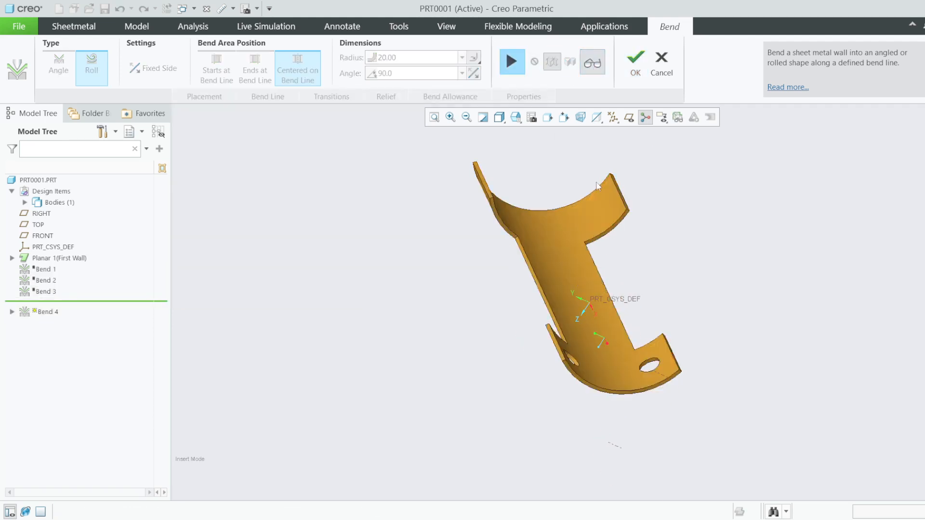
middle_drag(599, 185, 581, 167)
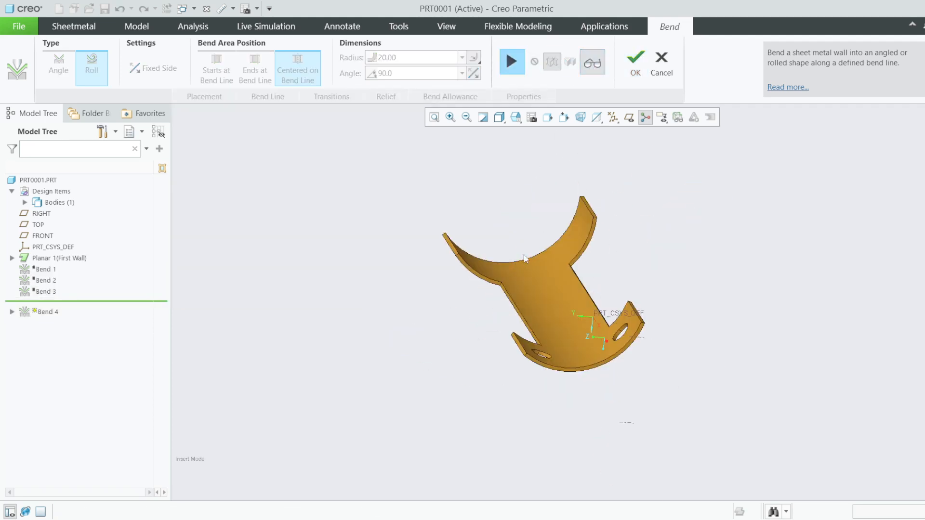
scroll(546, 285, up, 2)
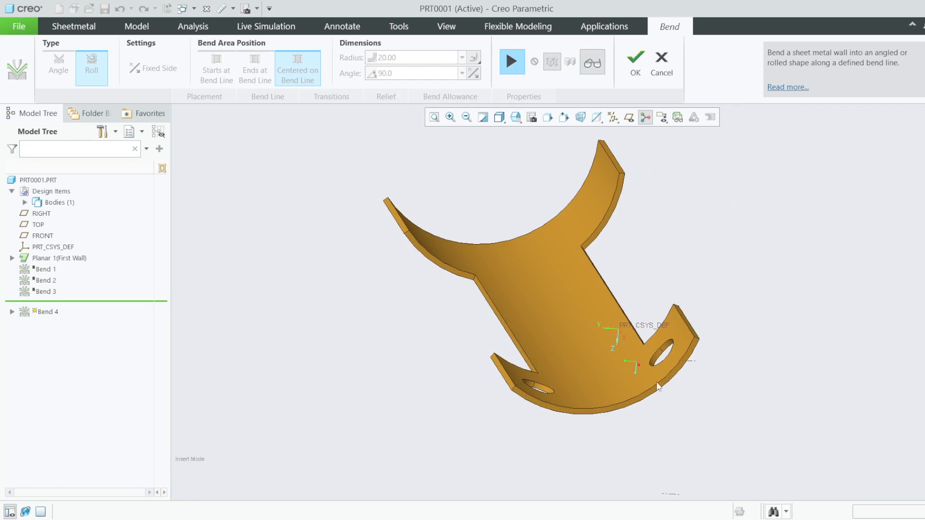
middle_drag(658, 388, 606, 312)
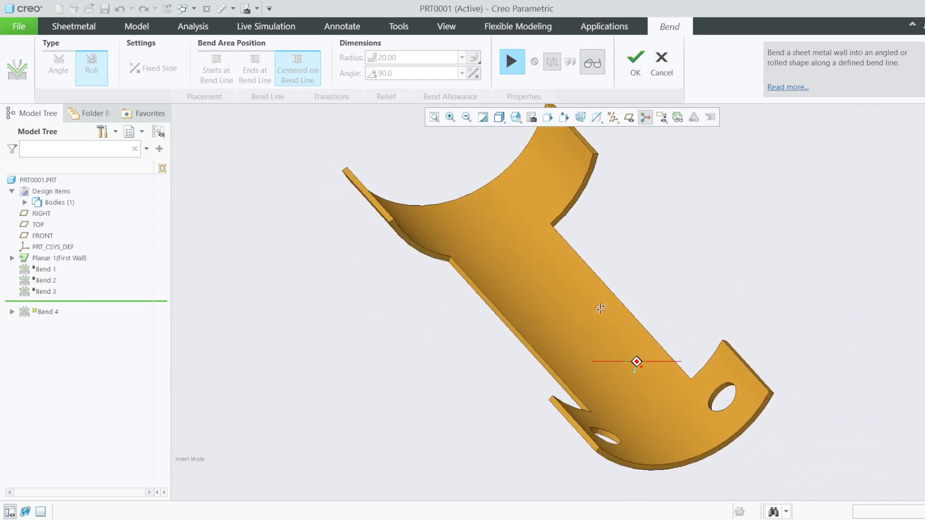
scroll(600, 308, up, 3)
click(513, 63)
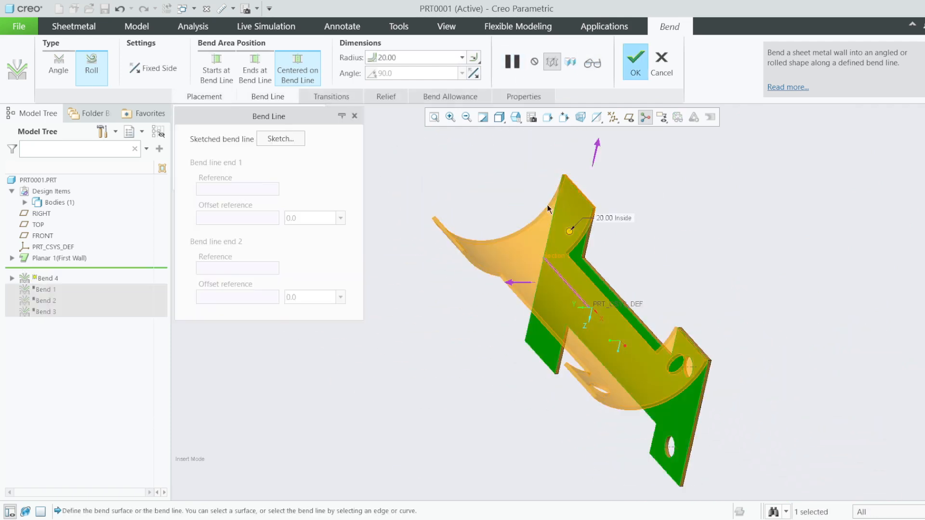
- Open the roll bend's Transitions settings
scroll(599, 301, down, 2)
middle_drag(590, 322, 568, 289)
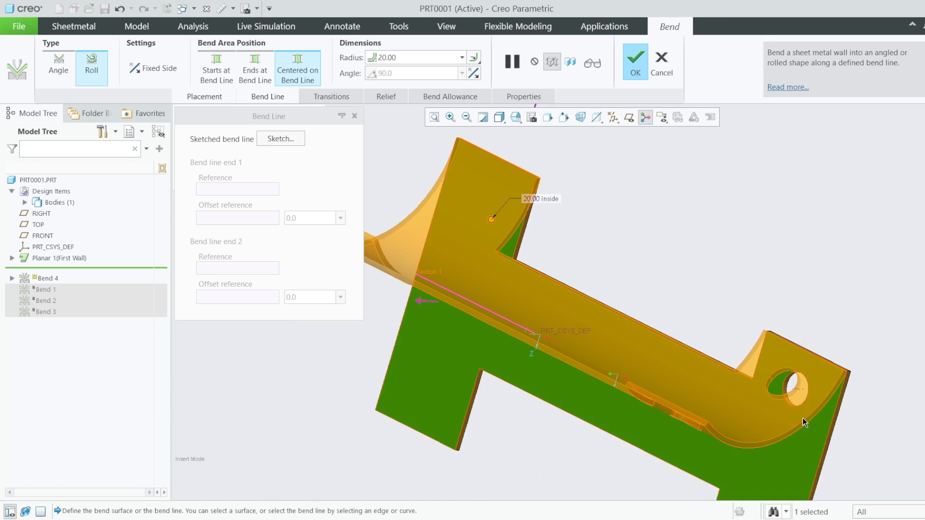
click(331, 96)
scroll(767, 332, down, 2)
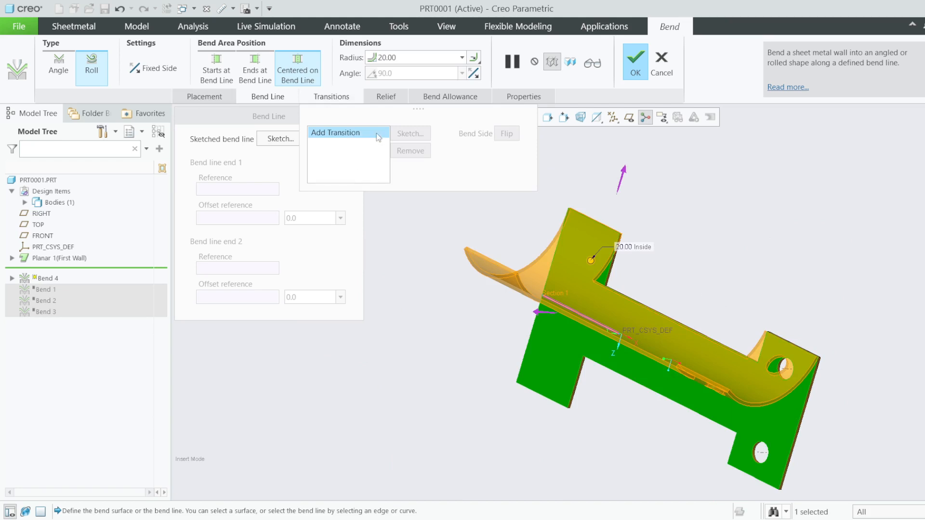
- Add Transition 1 and start its sketch in a face-on view of the plate
click(354, 134)
click(403, 136)
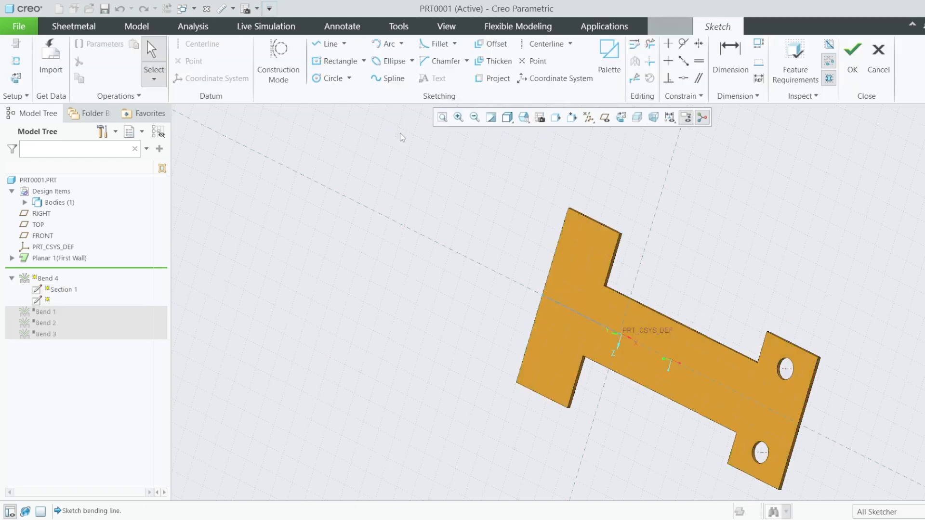
click(606, 118)
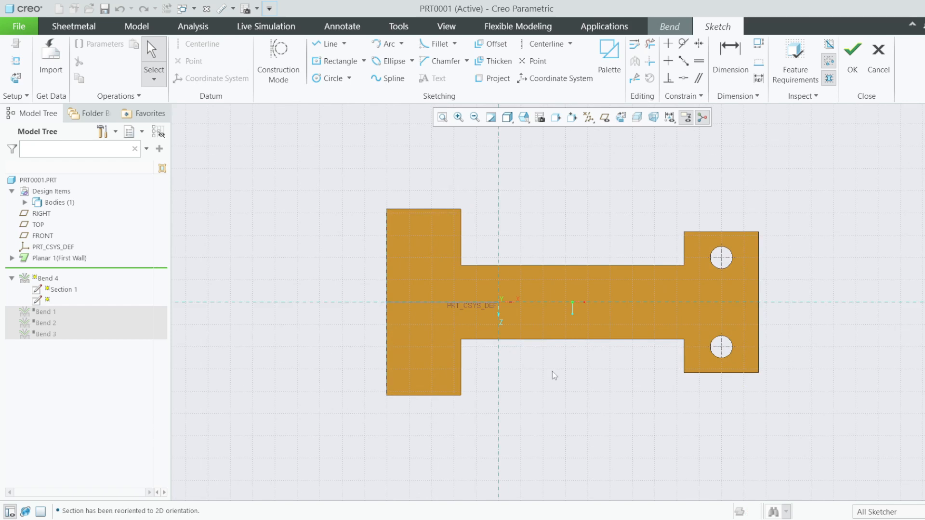
- Draw two vertical lines across the strip, delete the right one, and accept the sketch
click(323, 44)
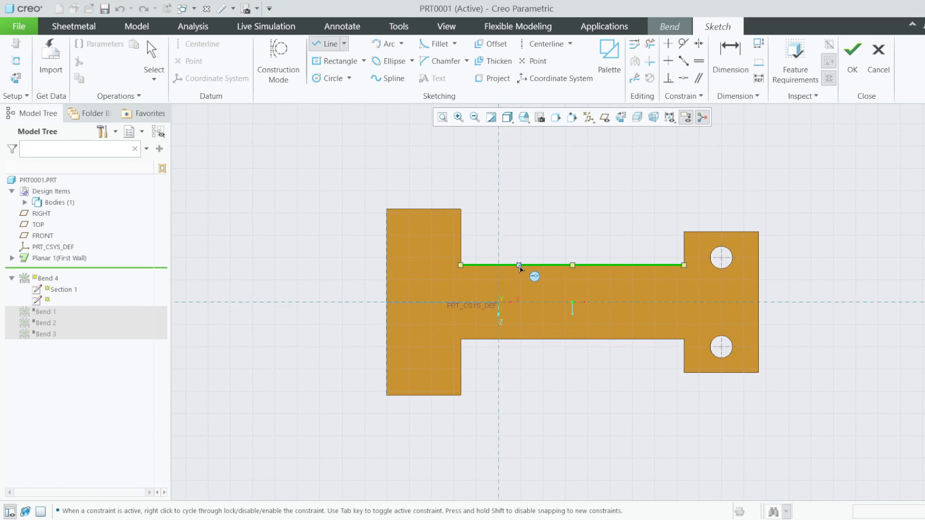
click(519, 265)
click(519, 339)
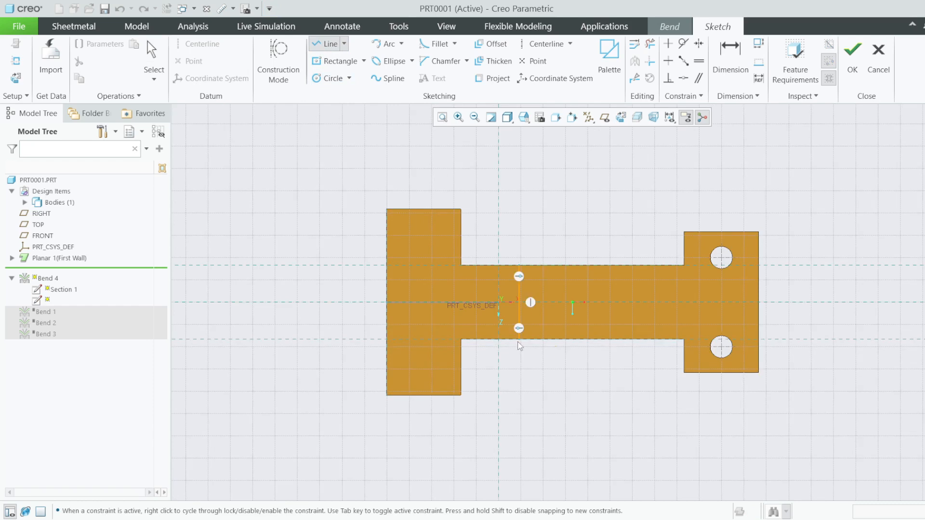
middle_click(559, 351)
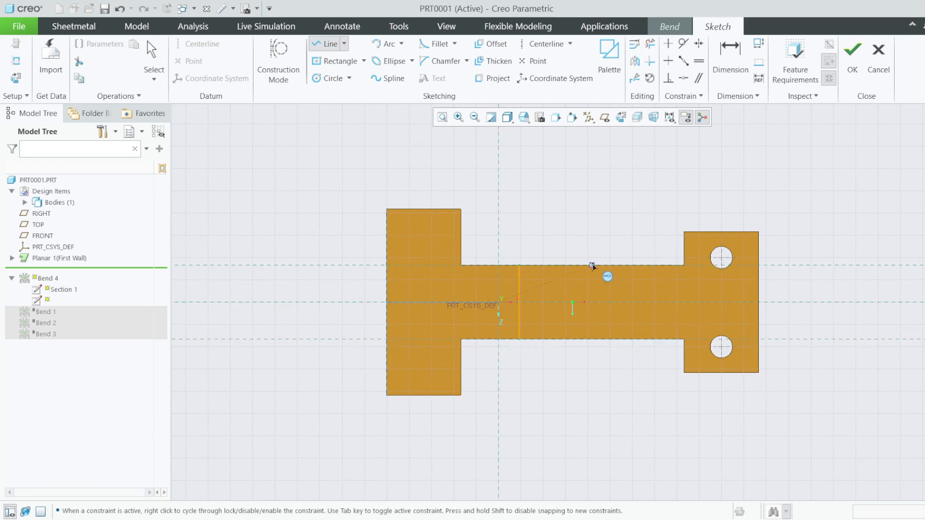
click(562, 265)
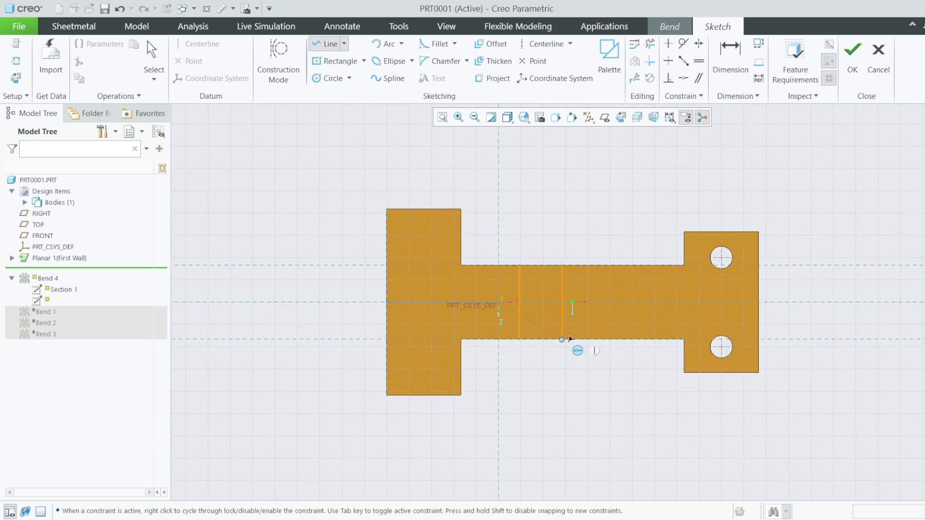
click(562, 339)
middle_click(582, 345)
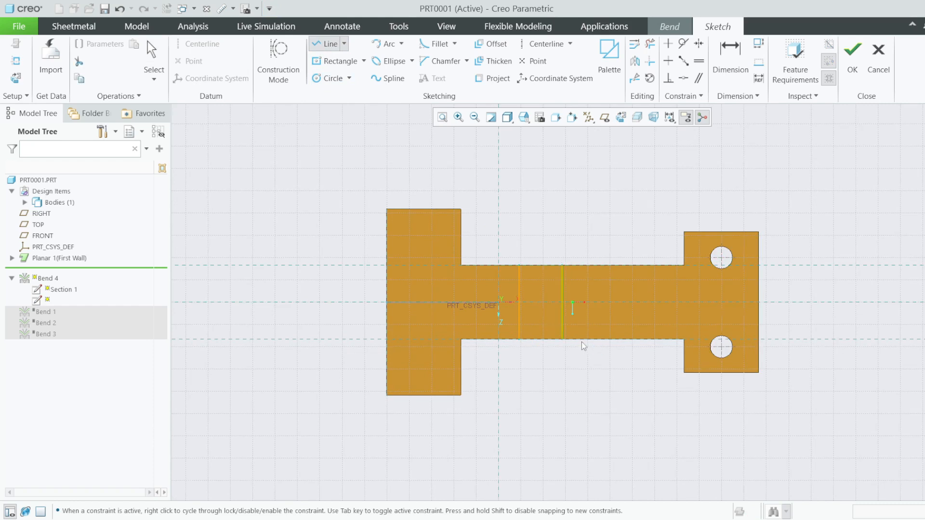
middle_click(630, 165)
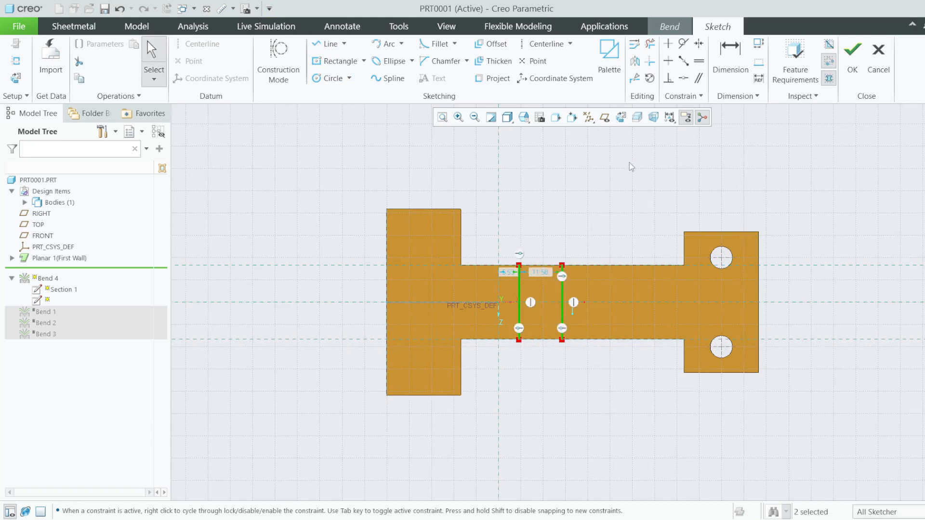
click(562, 295)
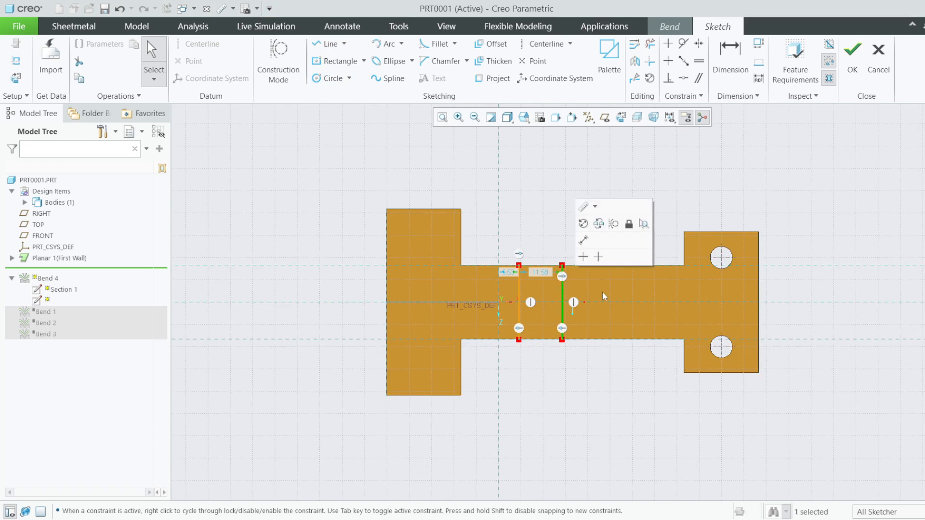
key(Delete)
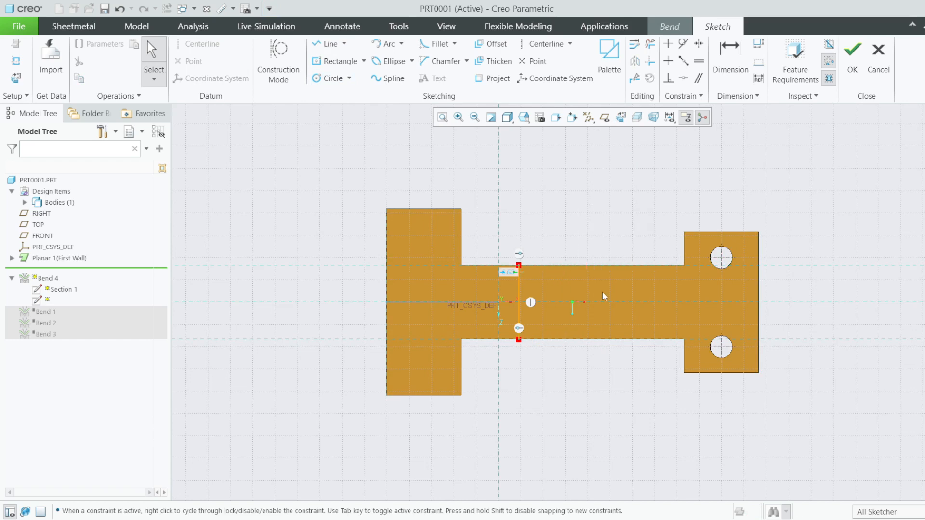
click(846, 69)
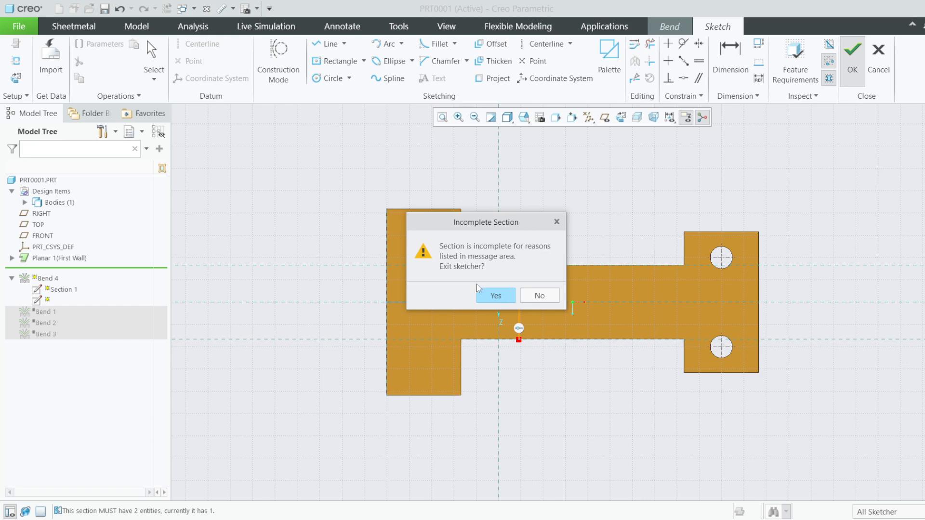
- Decline the incomplete-section prompt, add a second vertical line across the strip, and accept the transition sketch
click(540, 296)
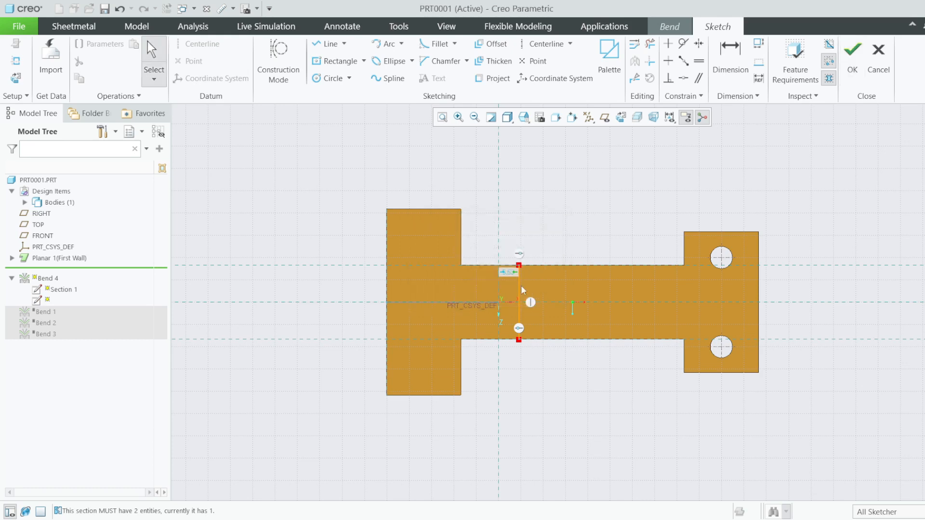
click(331, 44)
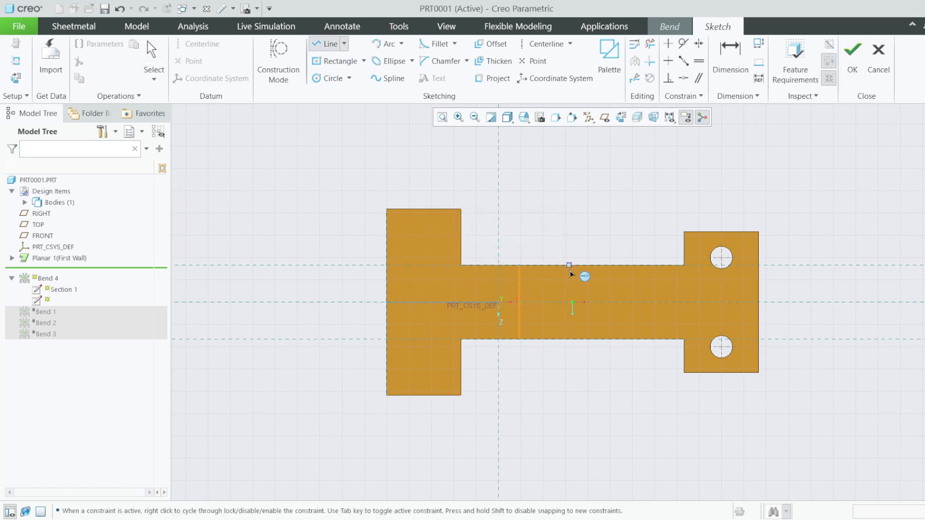
click(569, 265)
click(569, 339)
middle_click(583, 346)
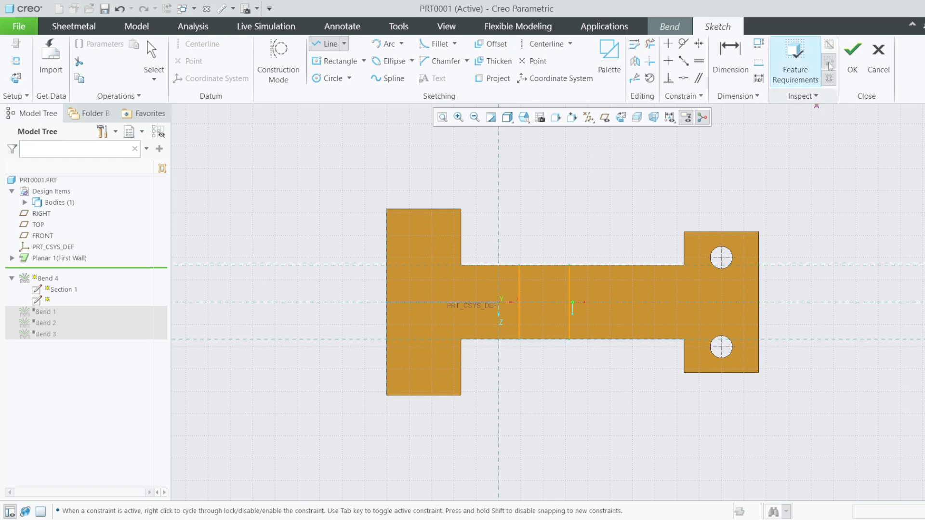
click(852, 52)
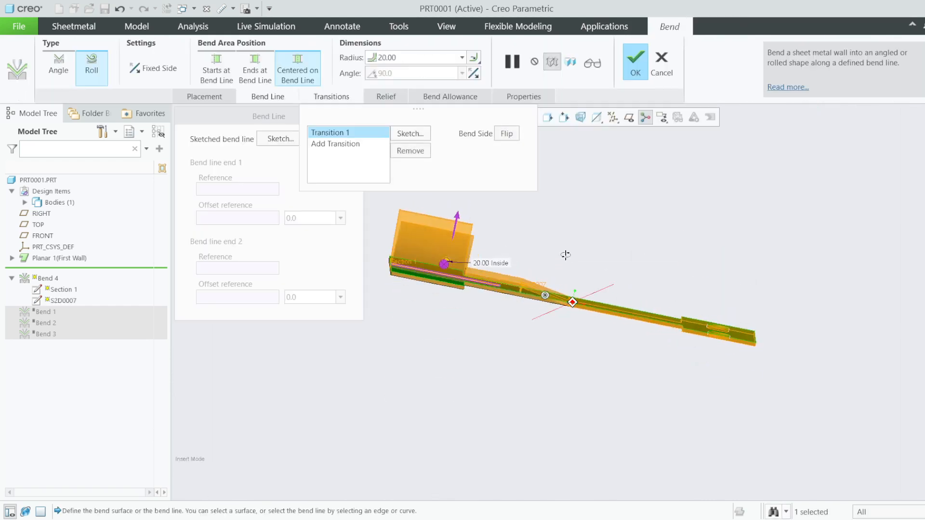
- Adjust Bend 4's roll radius to 11.80 and preview it as solid geometry
scroll(484, 242, down, 3)
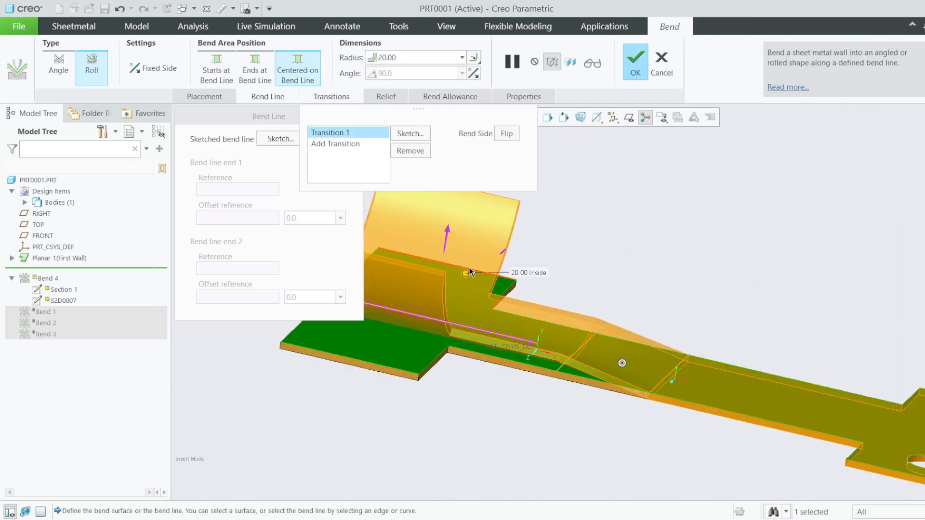
drag(465, 273, 475, 262)
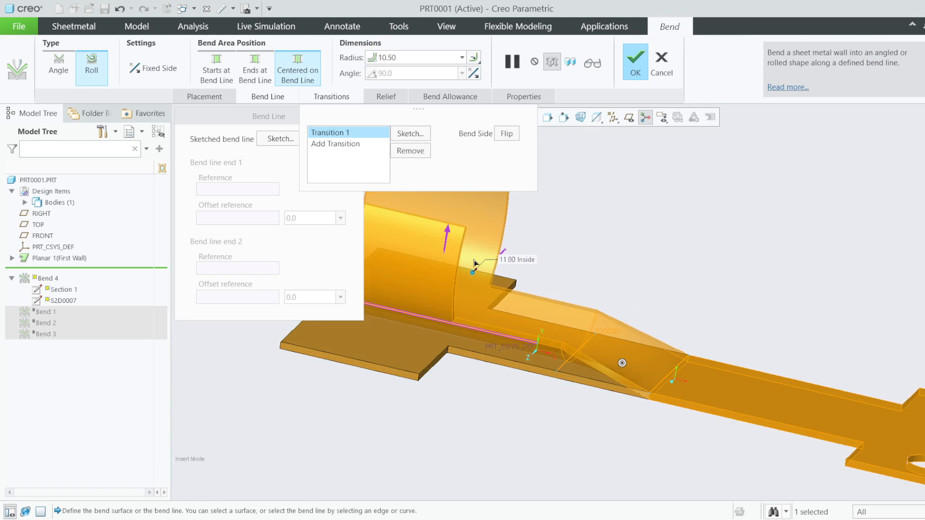
click(592, 63)
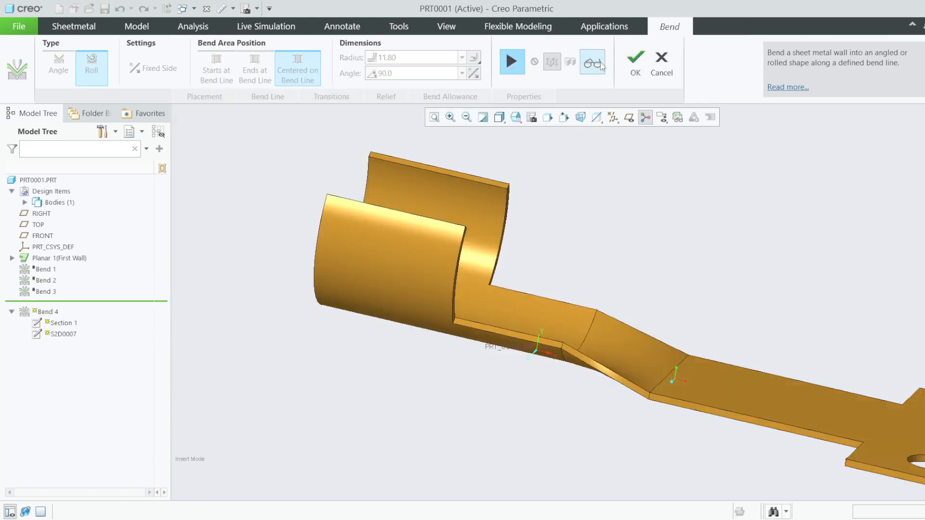
scroll(560, 268, down, 1)
scroll(570, 305, up, 3)
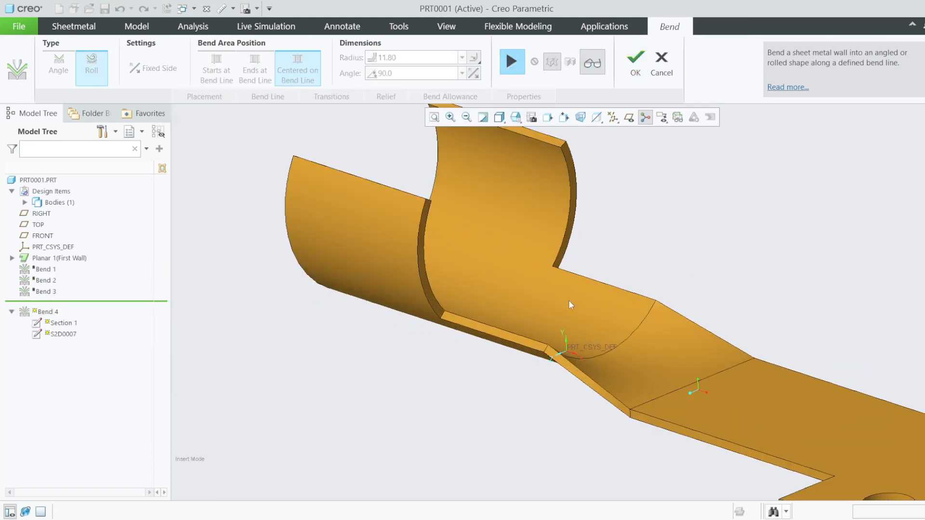
- Orbit and zoom to inspect the strip end curled into an open partial tube
middle_drag(567, 319, 531, 234)
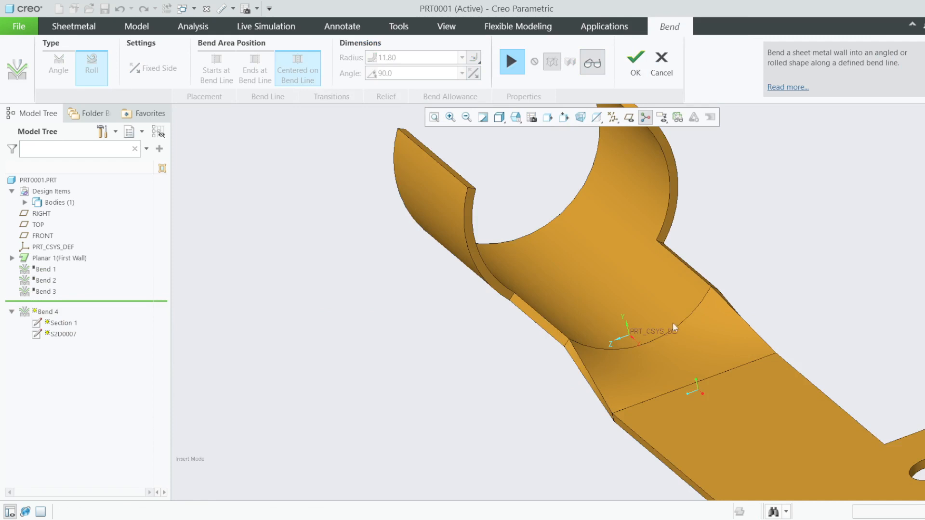
scroll(718, 291, up, 4)
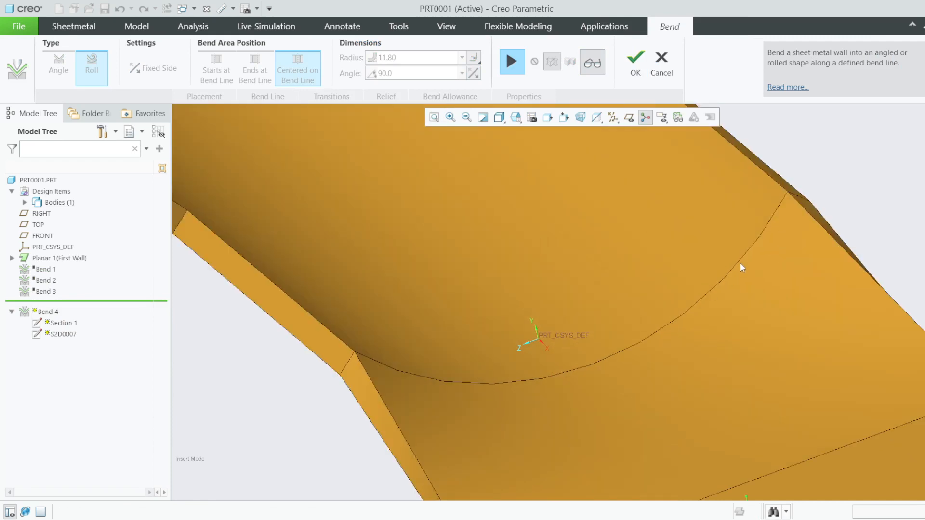
scroll(464, 285, down, 4)
scroll(433, 339, up, 3)
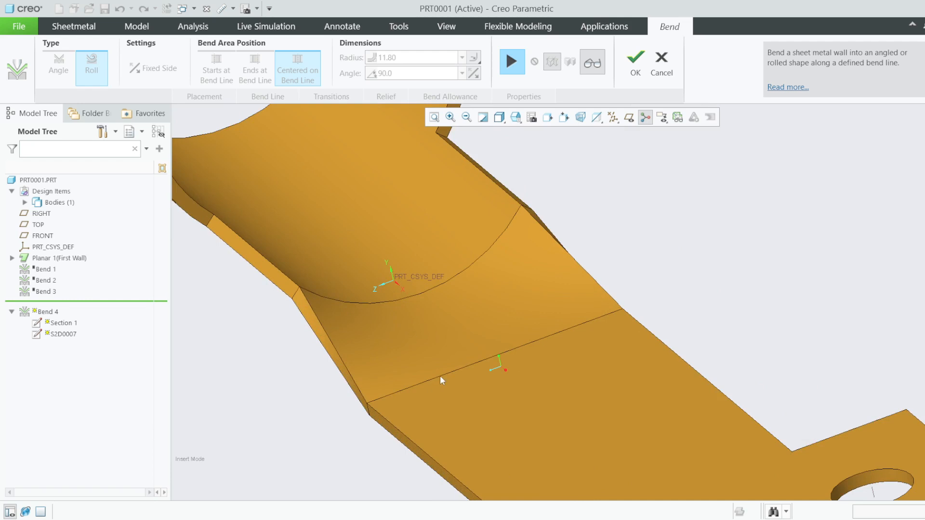
middle_drag(343, 356, 281, 335)
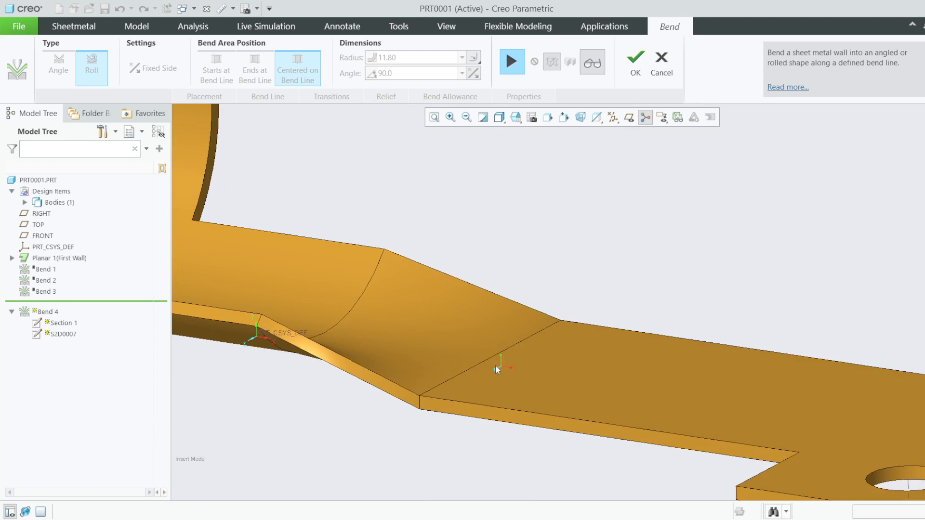
scroll(279, 325, down, 5)
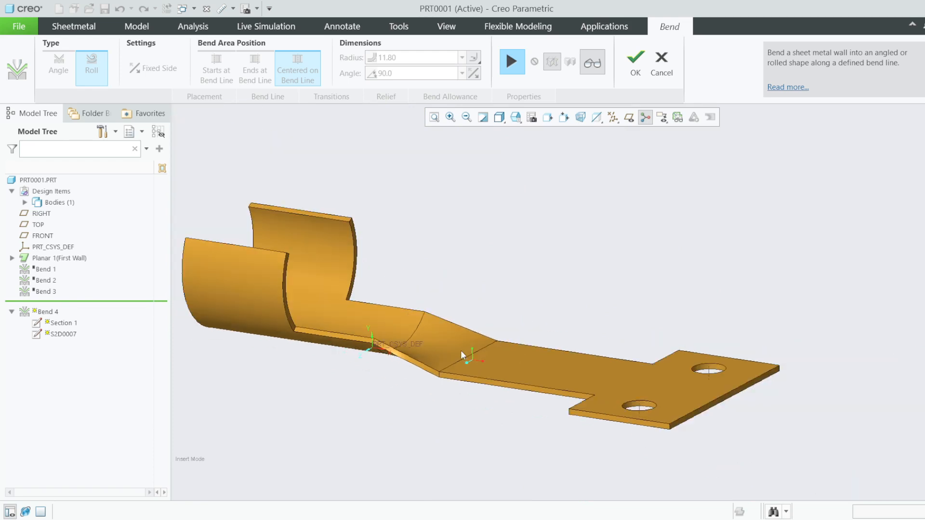
middle_drag(488, 340, 448, 356)
- Change Bend 4's roll radius to 15.00, then 8.00, and finish the bend
click(511, 61)
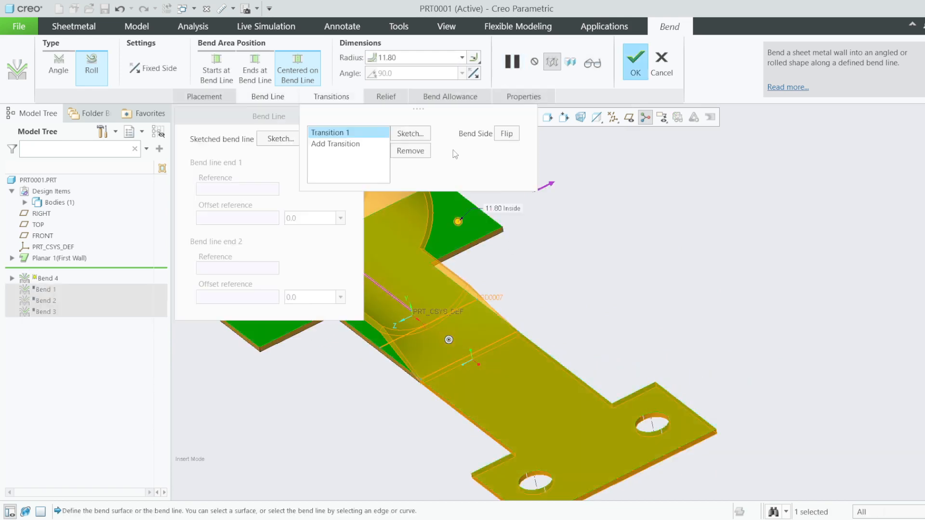
double_click(410, 57)
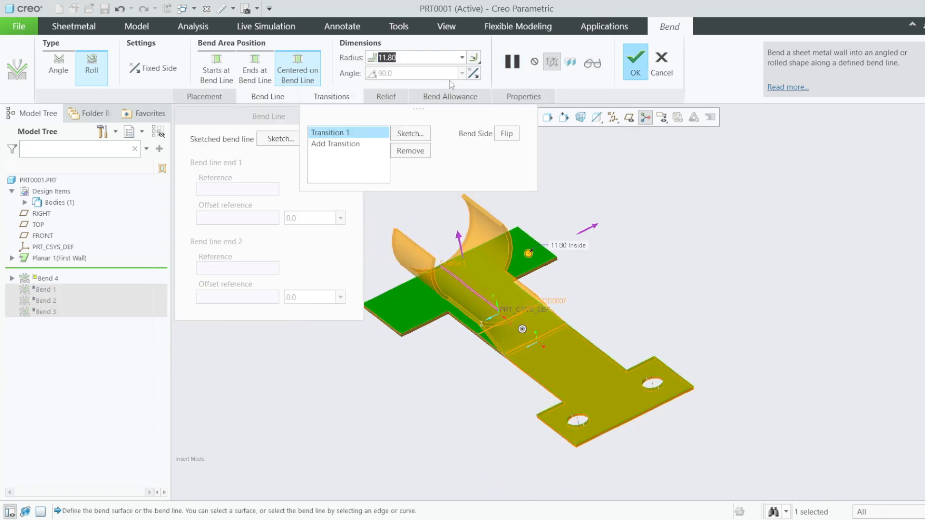
text(15)
key(Return)
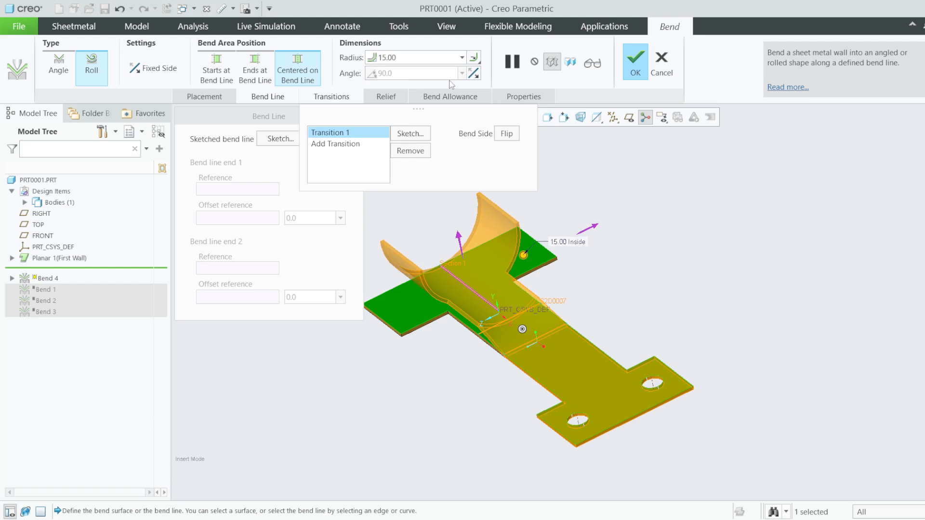
double_click(377, 56)
text(8)
key(Return)
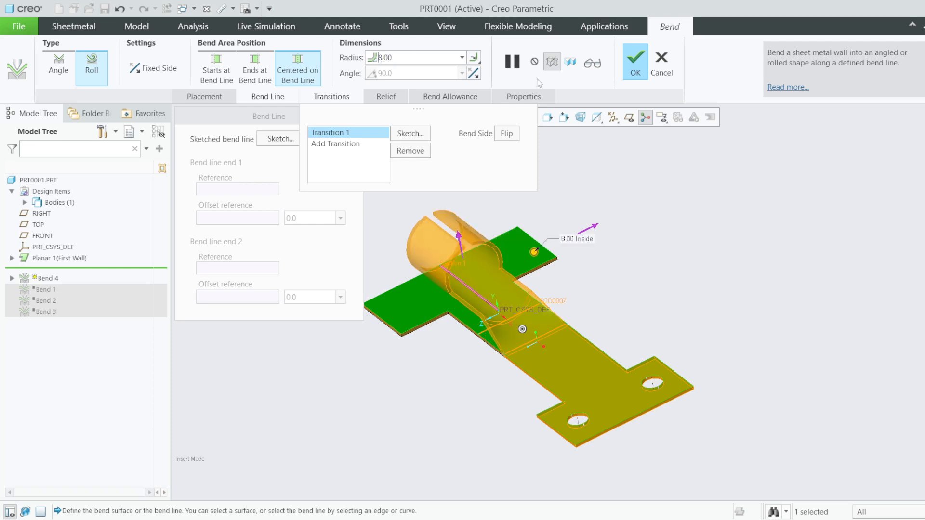
click(636, 62)
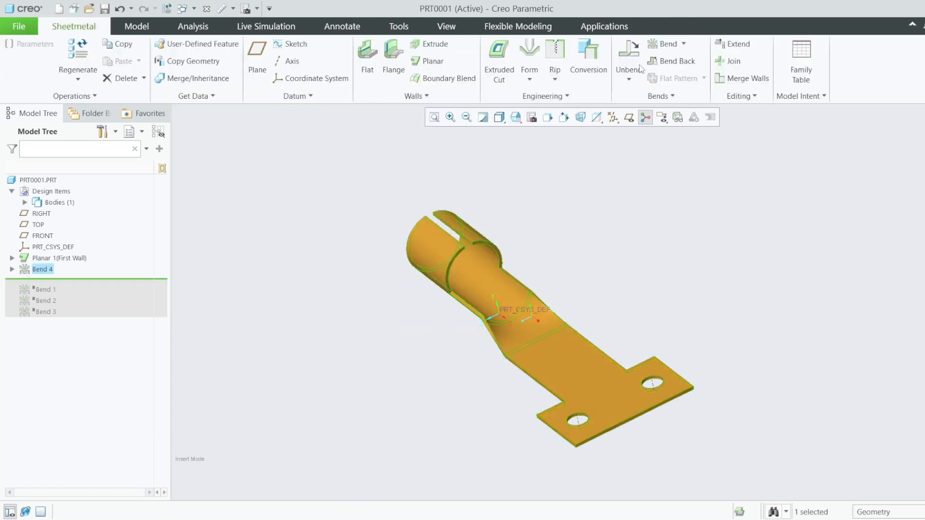
mouse_move(547, 263)
middle_down()
mouse_move(625, 246)
mouse_move(540, 253)
middle_up()
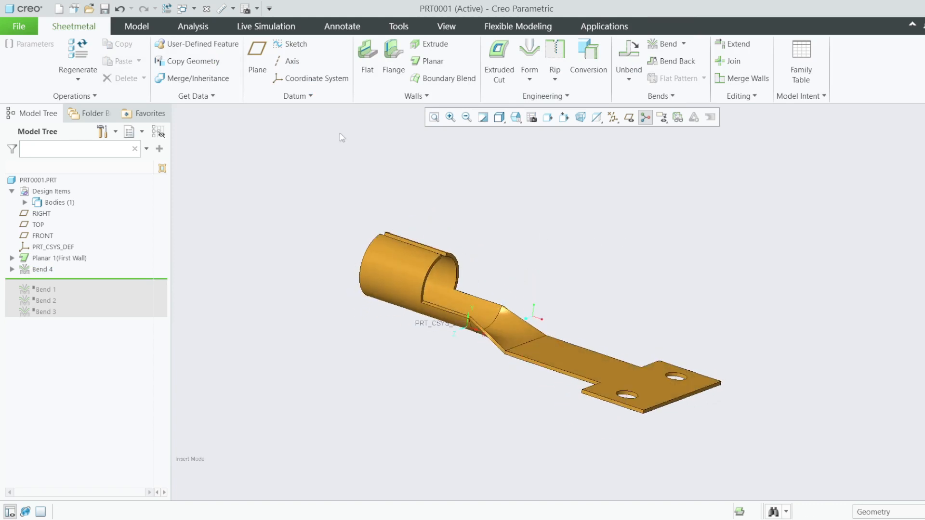
right_click(41, 270)
click(61, 215)
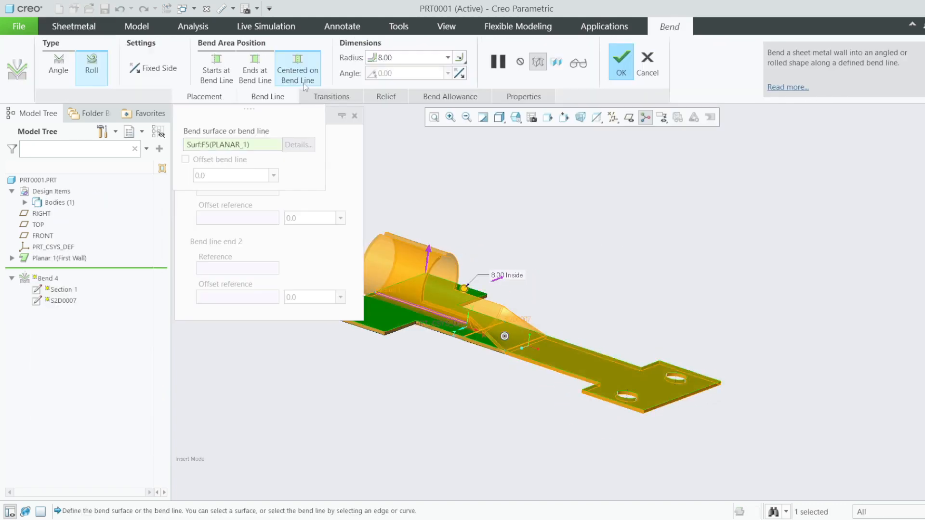
click(319, 97)
scroll(408, 261, up, 2)
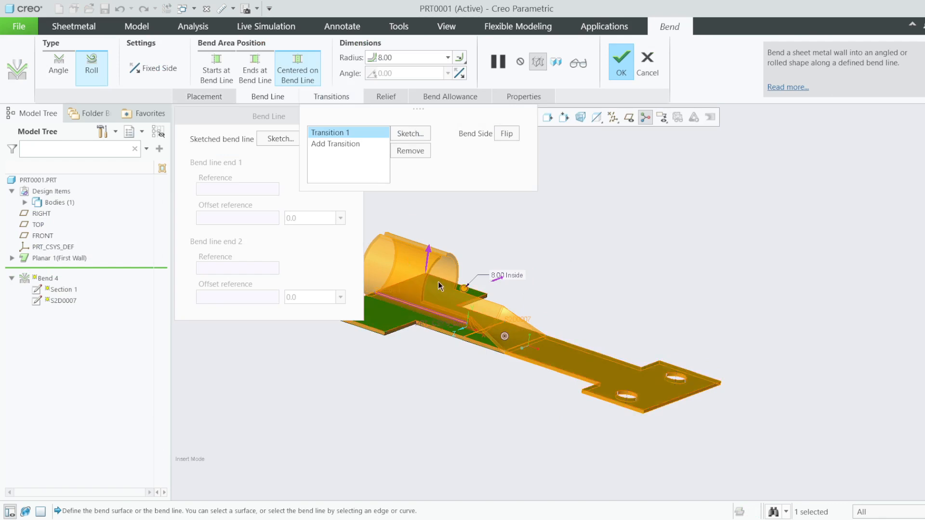
click(55, 67)
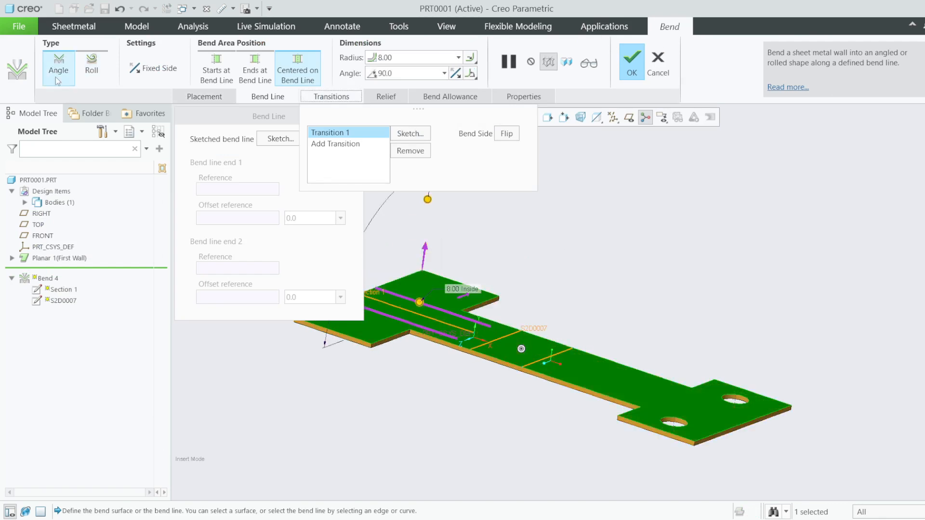
click(92, 65)
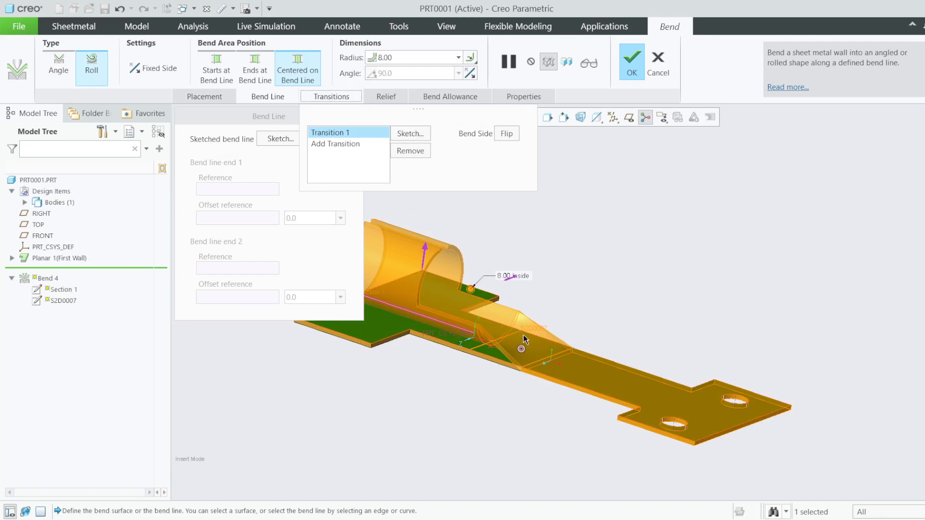
middle_drag(455, 316, 505, 329)
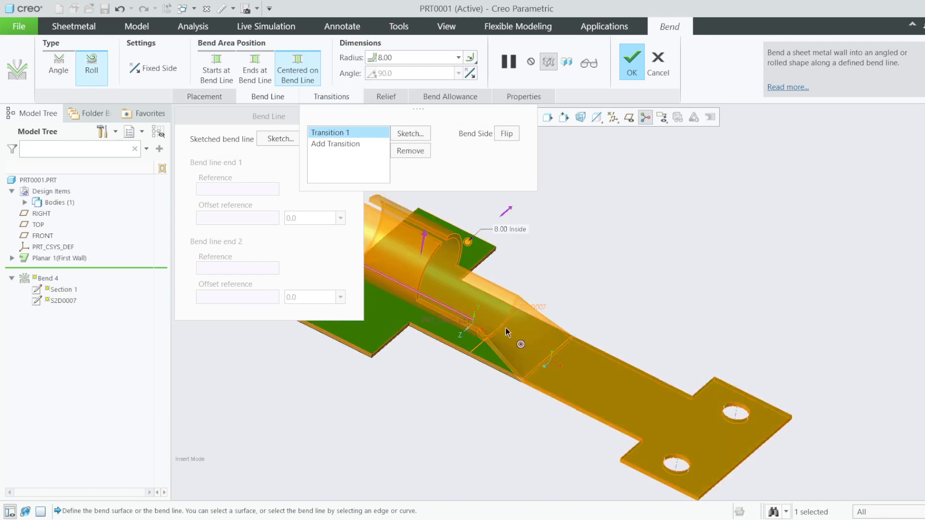
click(630, 63)
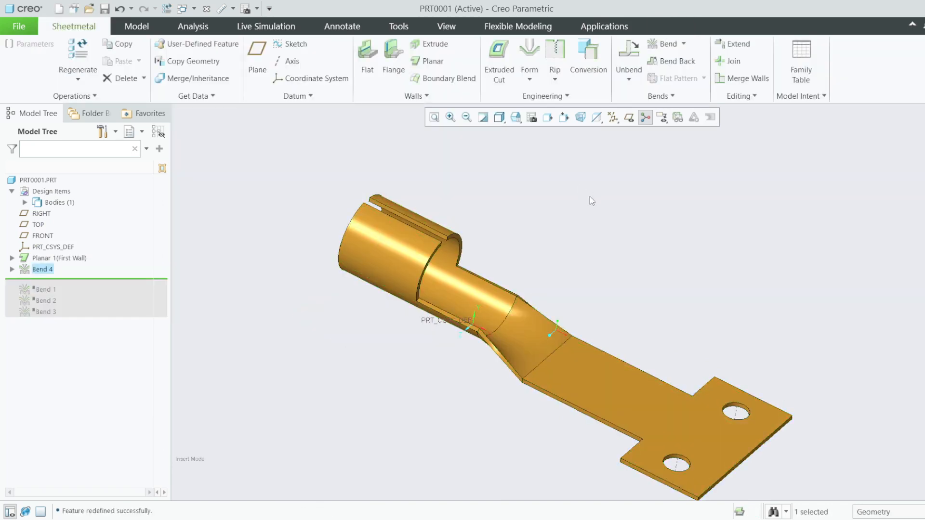
- Orbit to a view from above and start a new 90.0 angle bend, Bend 5
mouse_move(574, 244)
middle_down()
mouse_move(569, 190)
mouse_move(576, 203)
middle_up()
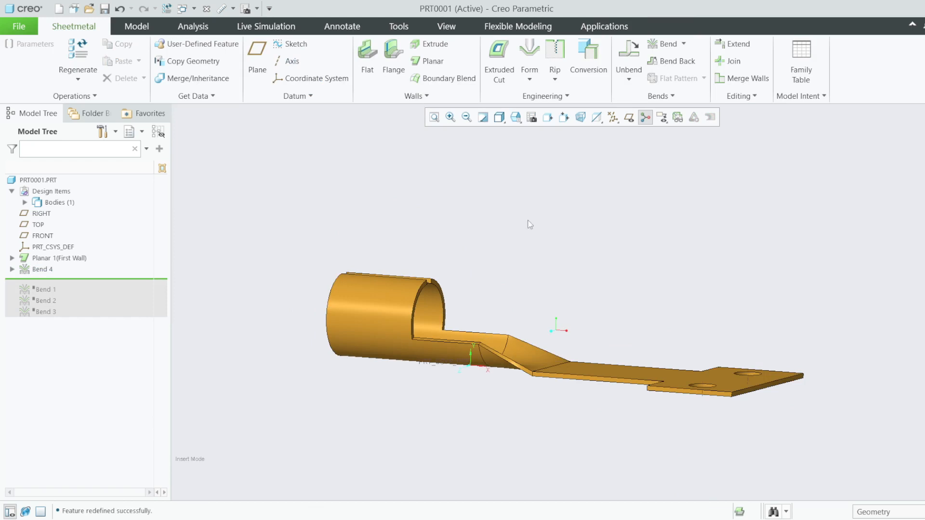
middle_drag(530, 293, 538, 356)
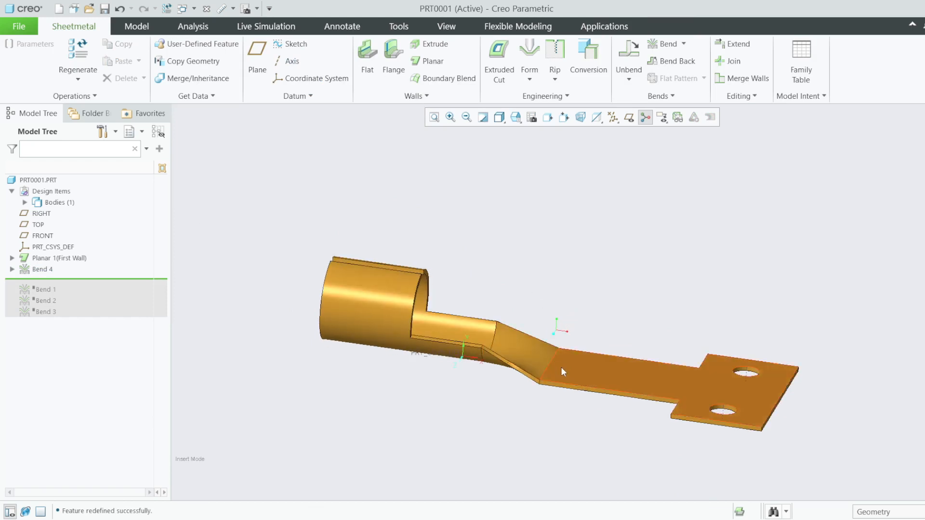
click(667, 45)
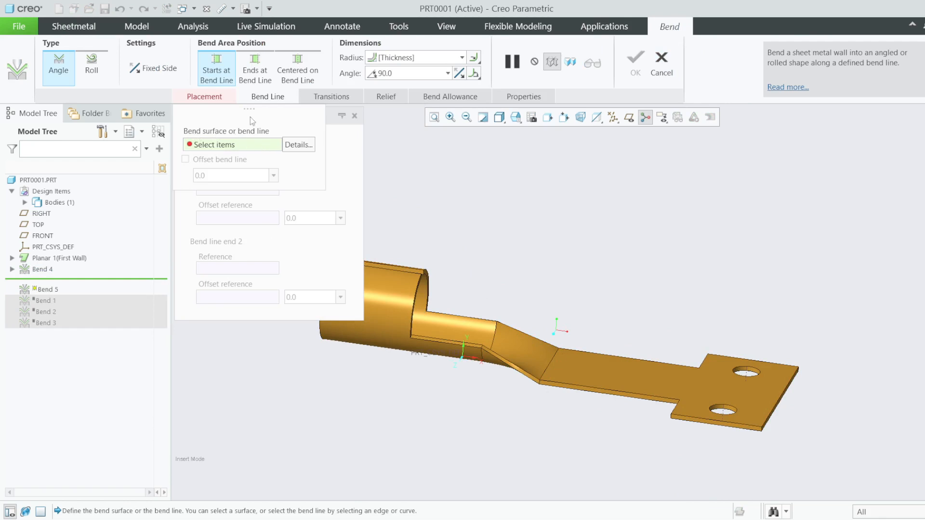
- Pick the Bend 4 edge as Bend 5's bend line
middle_drag(533, 280, 549, 222)
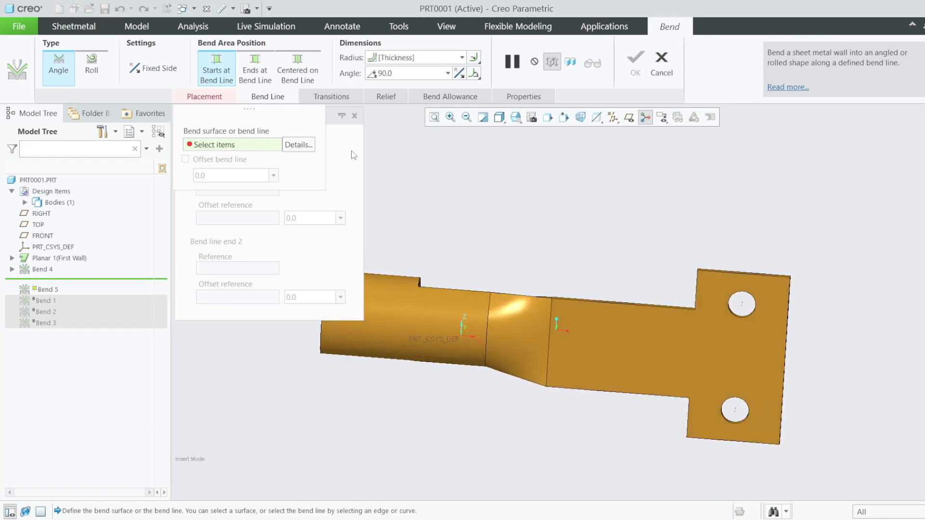
click(552, 312)
middle_drag(543, 268, 492, 311)
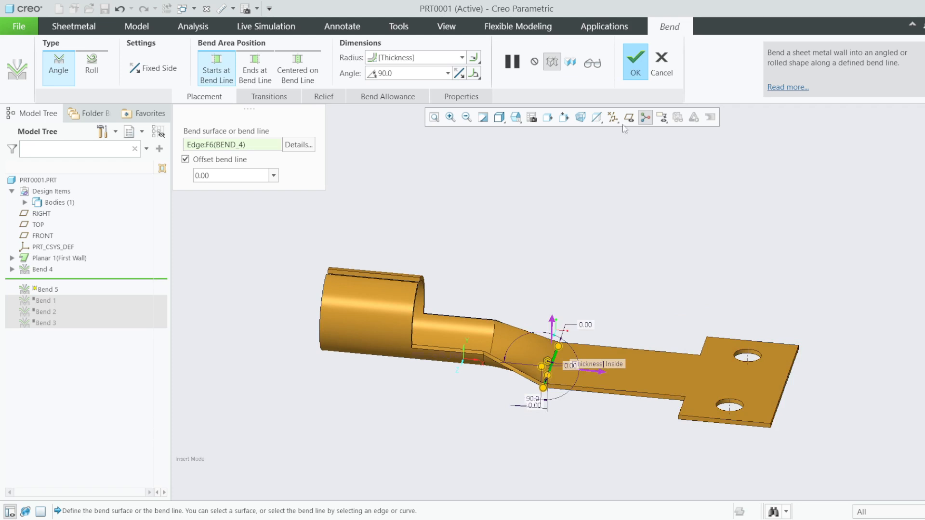
click(514, 63)
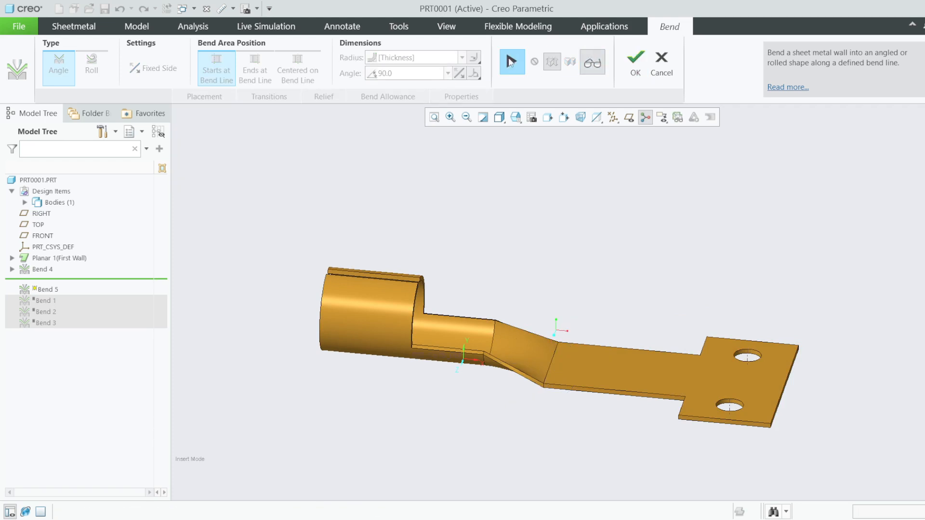
click(510, 62)
scroll(573, 285, up, 2)
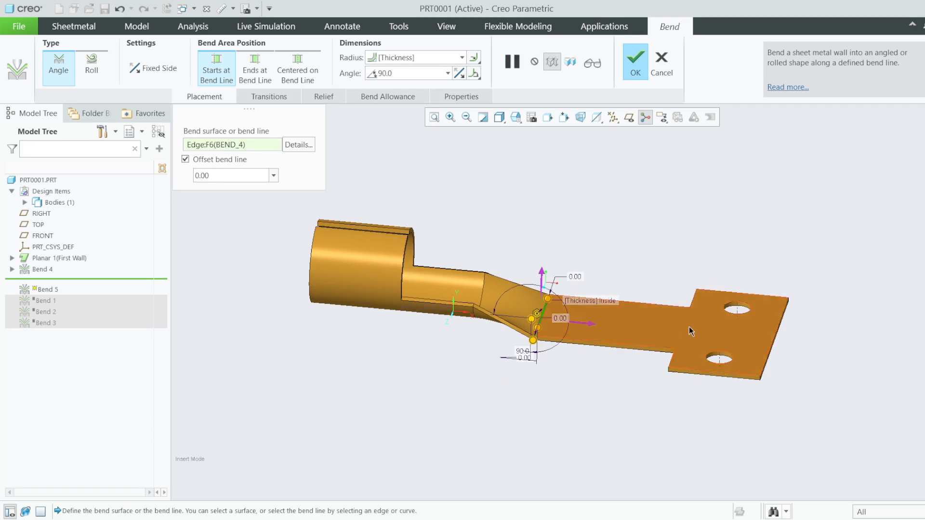
- Flip the fixed side, preview the 90° bend, and turn the flange downward
click(585, 326)
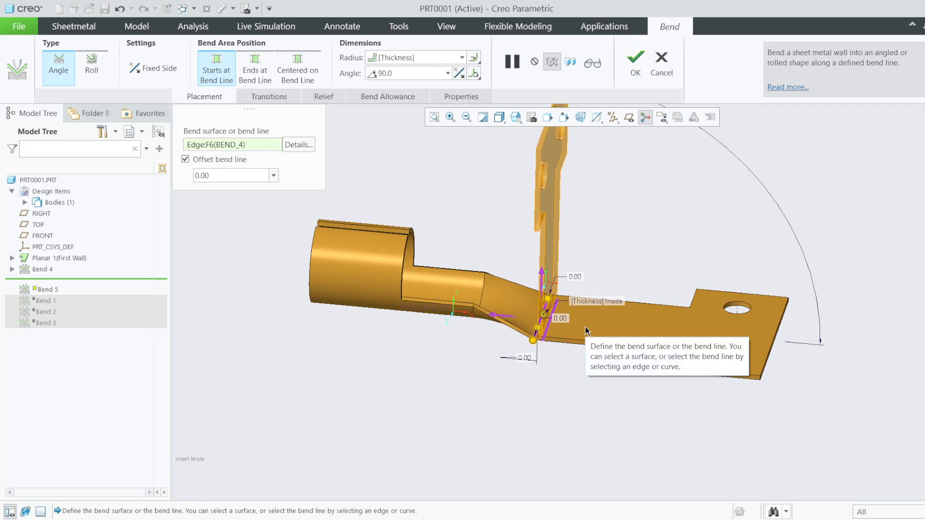
click(592, 63)
mouse_move(579, 276)
middle_down()
mouse_move(636, 271)
mouse_move(592, 277)
mouse_move(577, 267)
middle_up()
click(508, 62)
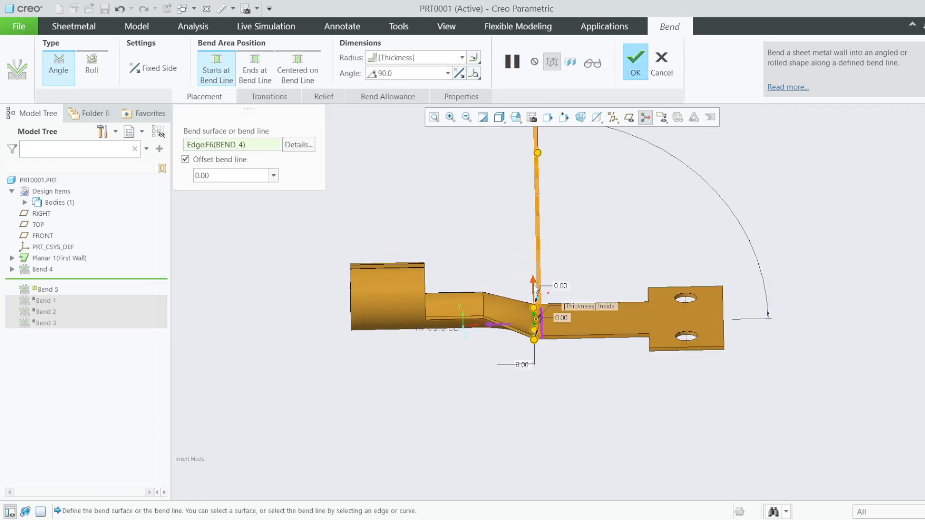
click(534, 288)
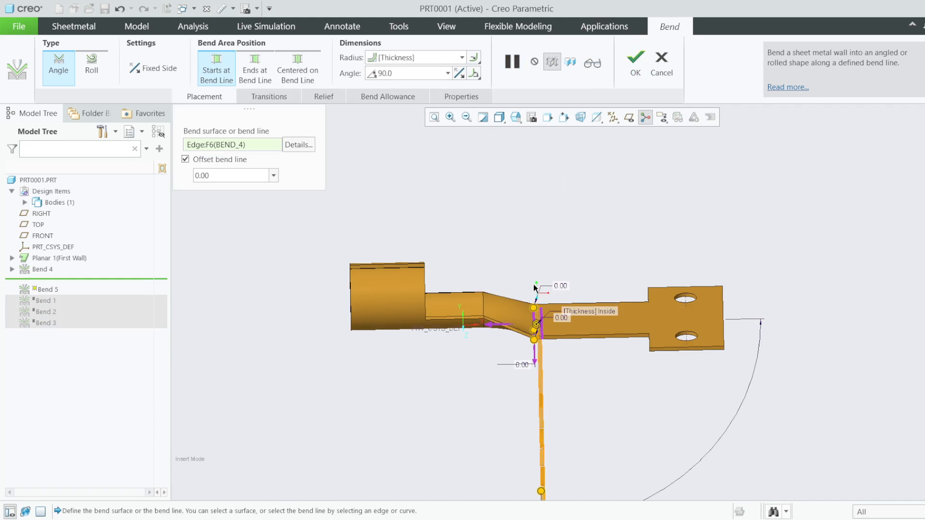
click(552, 68)
- Flip which side of the bend line bends, settling on the downward bend
scroll(576, 365, up, 3)
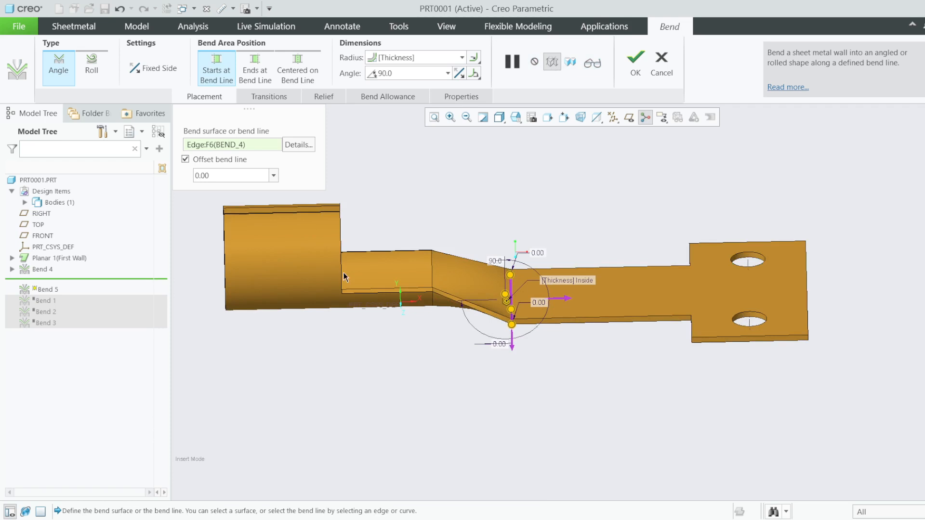
scroll(523, 299, up, 1)
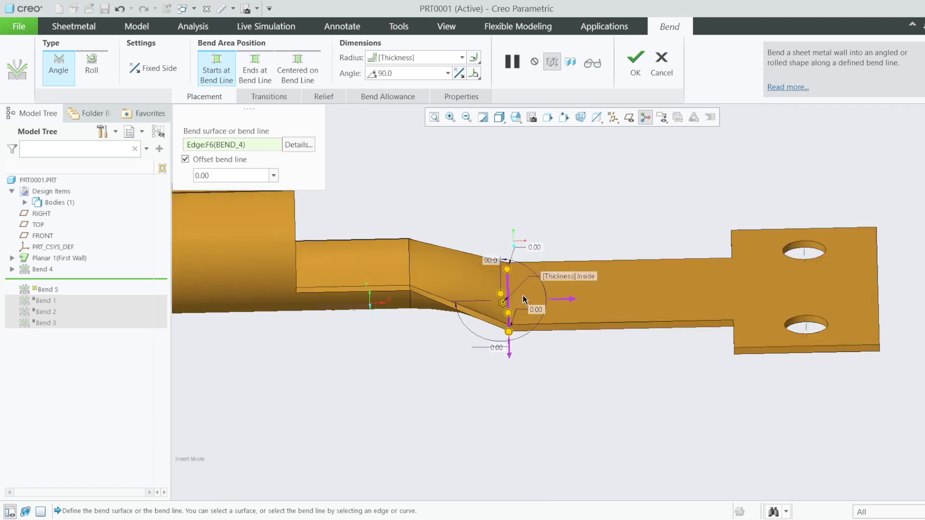
scroll(523, 298, up, 1)
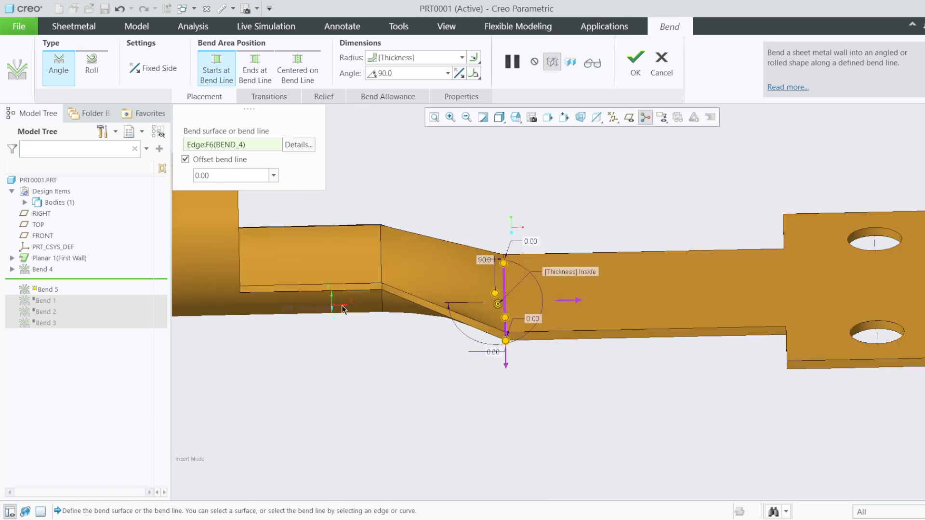
scroll(466, 273, up, 3)
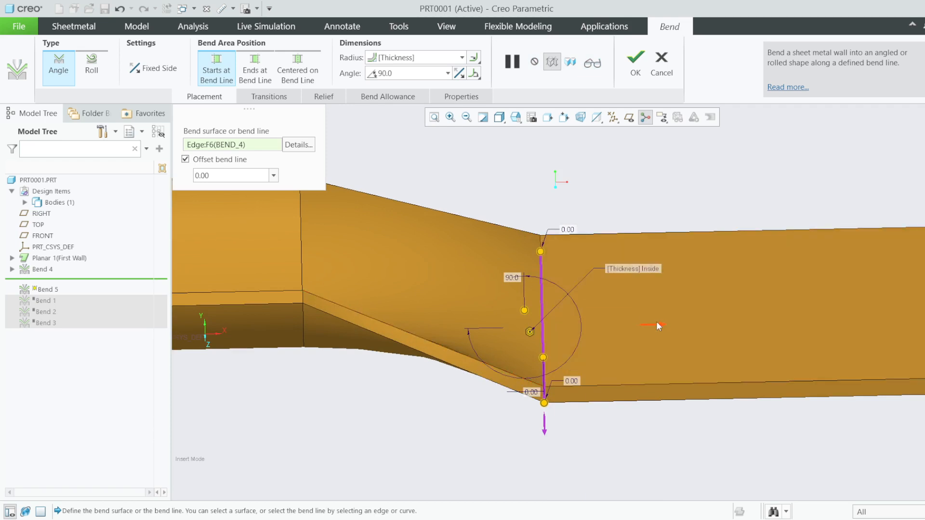
click(657, 323)
scroll(639, 323, up, 3)
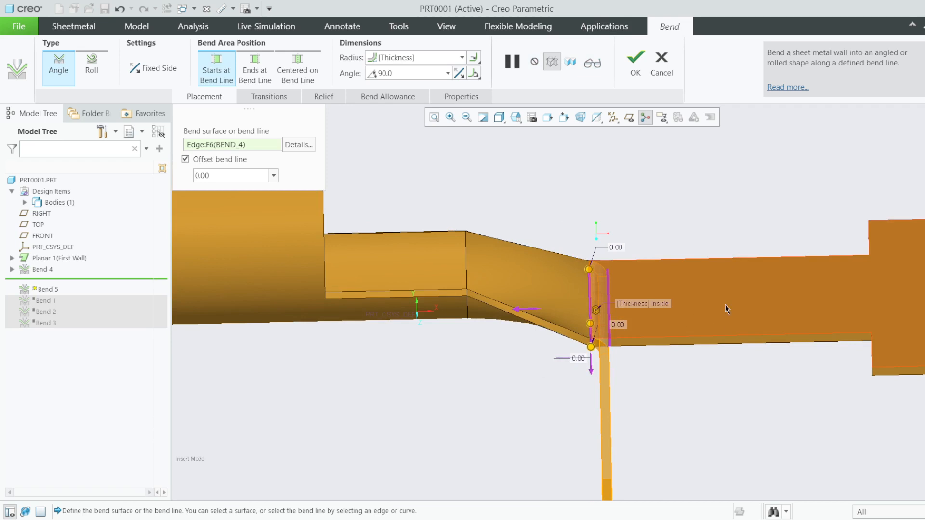
scroll(596, 307, down, 3)
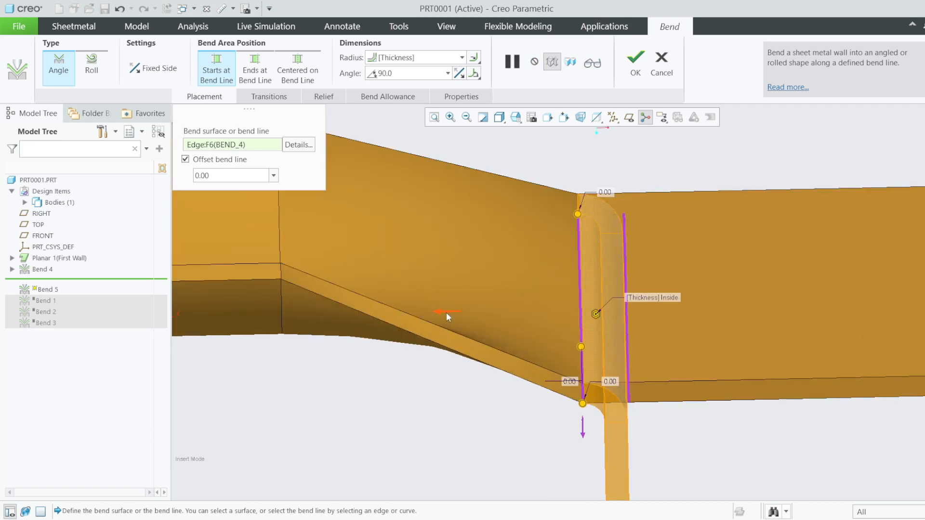
click(446, 314)
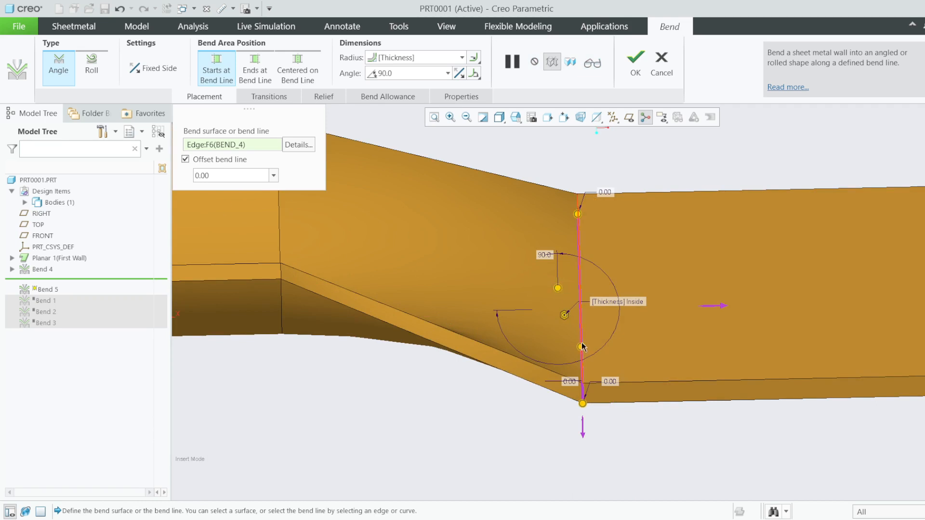
- Offset Bend 5's bend line 5.60 from the edge and preview the tab bent 90°
drag(581, 347, 708, 355)
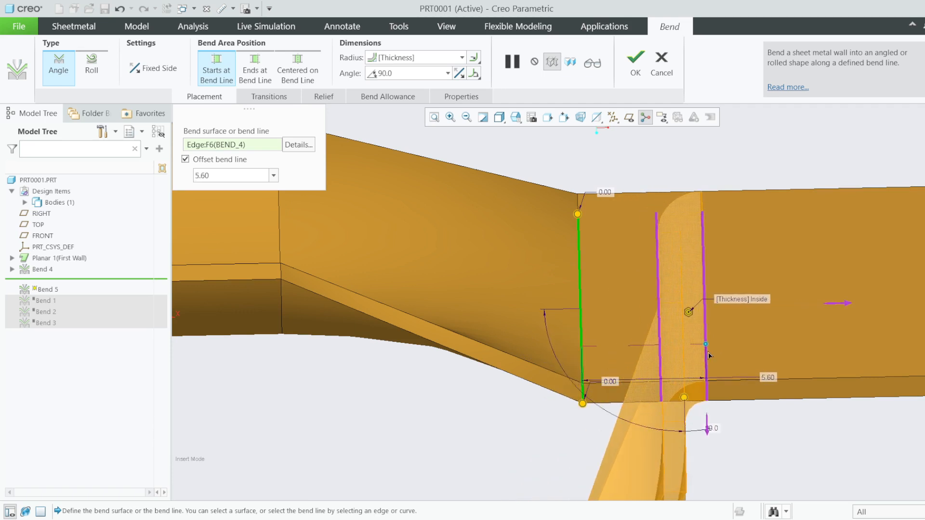
scroll(641, 252, down, 3)
scroll(679, 369, up, 3)
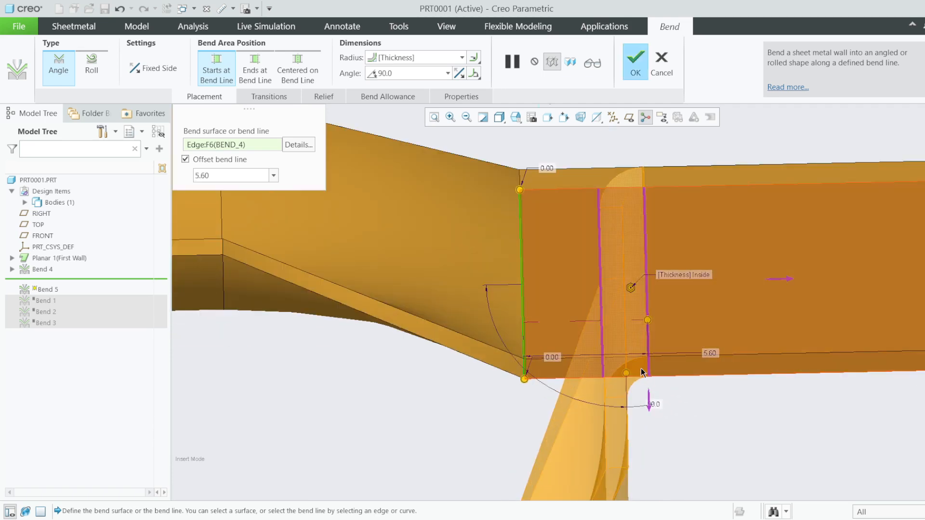
scroll(609, 371, down, 3)
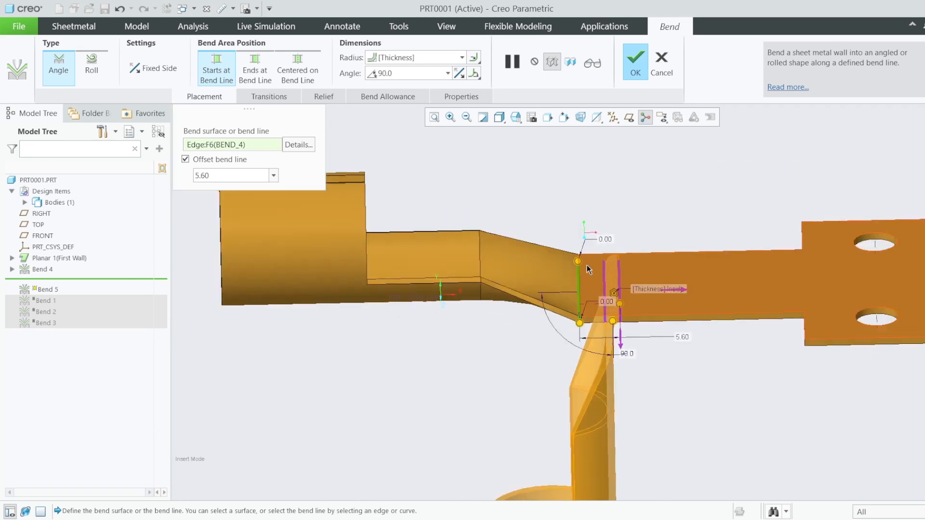
click(592, 63)
scroll(574, 311, down, 2)
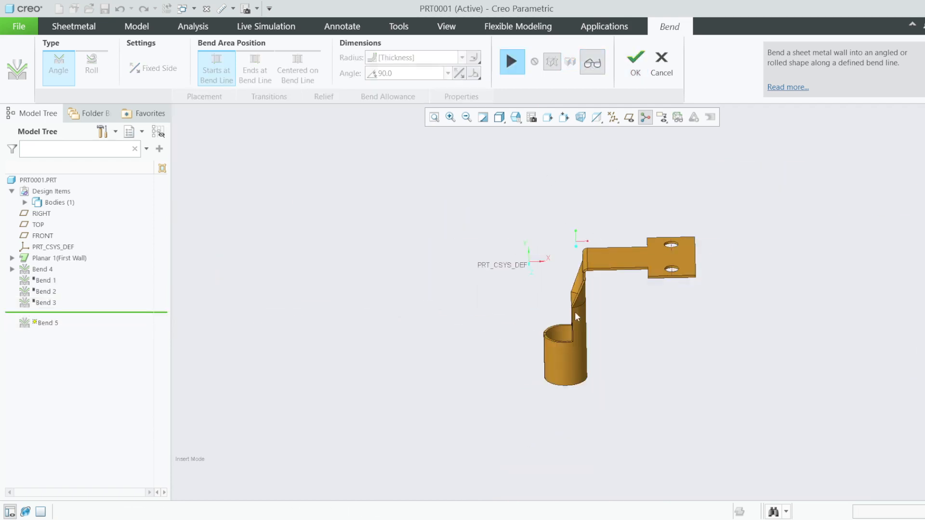
scroll(560, 358, up, 1)
middle_drag(560, 358, 582, 303)
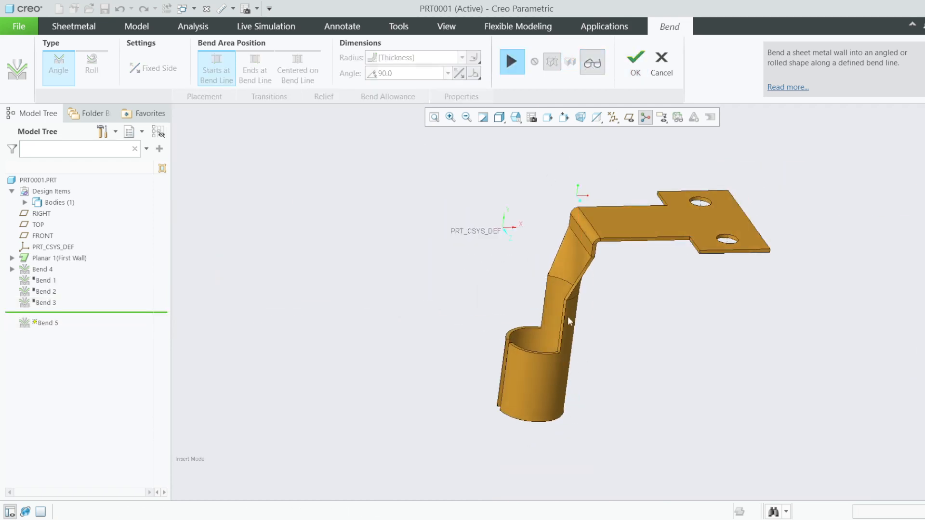
scroll(568, 305, up, 4)
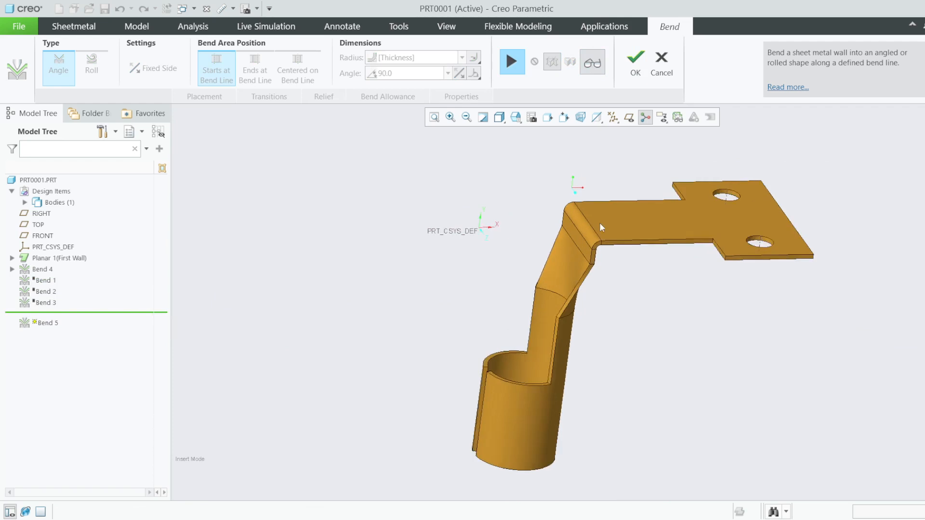
scroll(560, 321, up, 2)
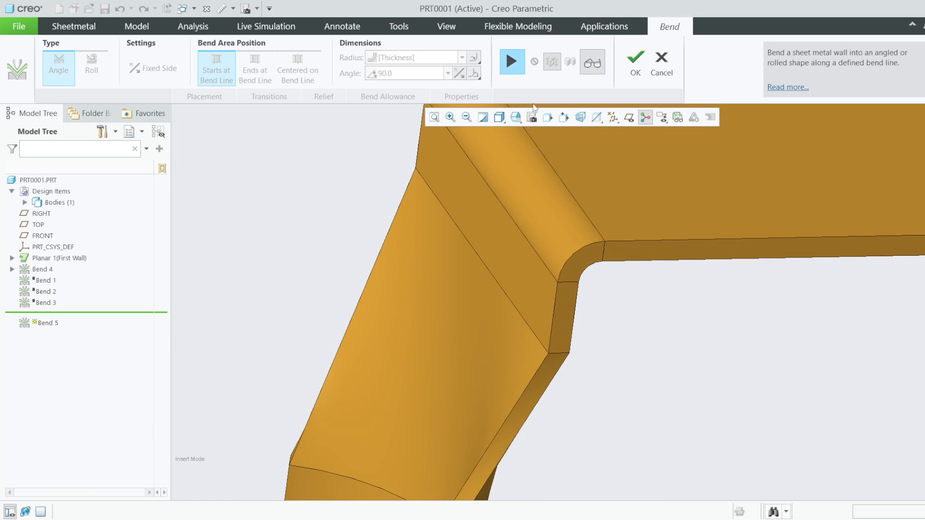
- Flip Bend 5's direction and set the bend-line offset to 1.00
click(512, 62)
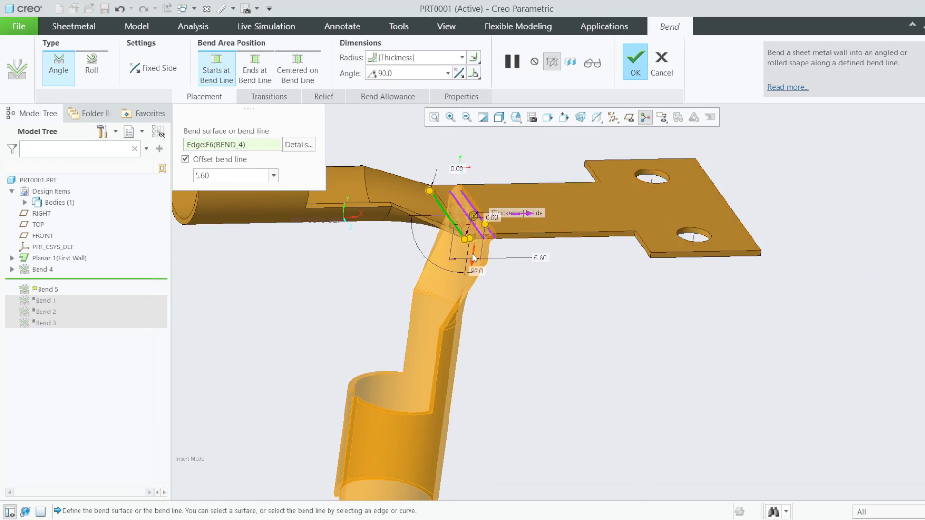
click(529, 215)
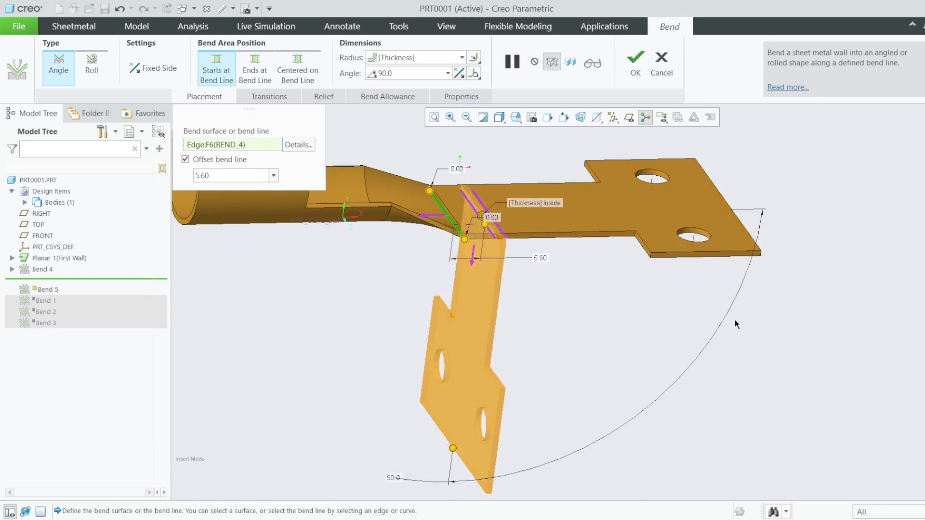
middle_drag(492, 250, 519, 248)
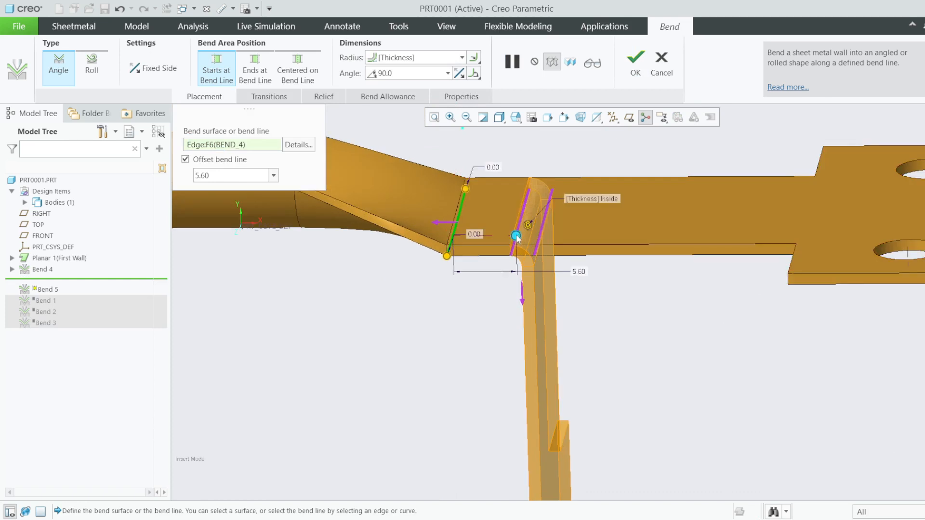
drag(515, 236, 469, 235)
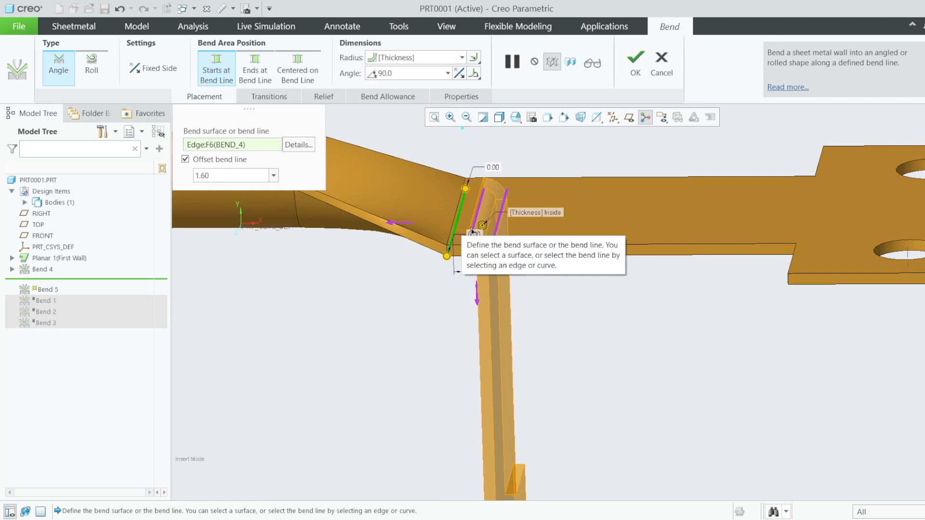
double_click(220, 180)
text(1)
key(Return)
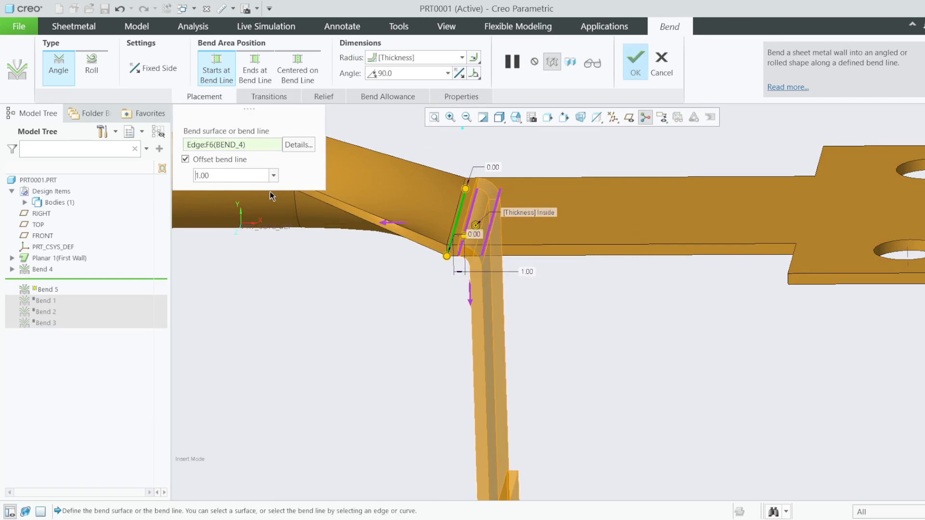
- Verify the 90° tab bend from several angles and finish Bend 5
middle_drag(462, 251, 486, 242)
scroll(465, 264, up, 4)
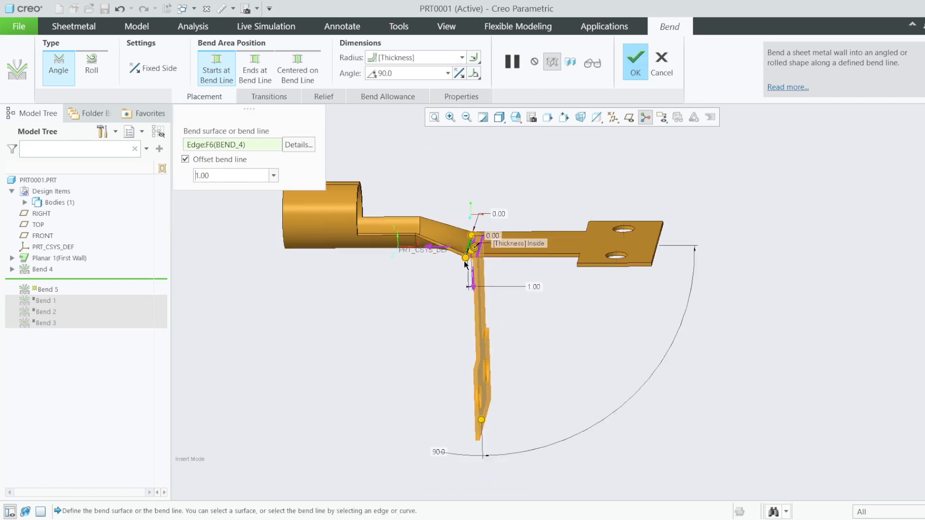
scroll(501, 235, down, 6)
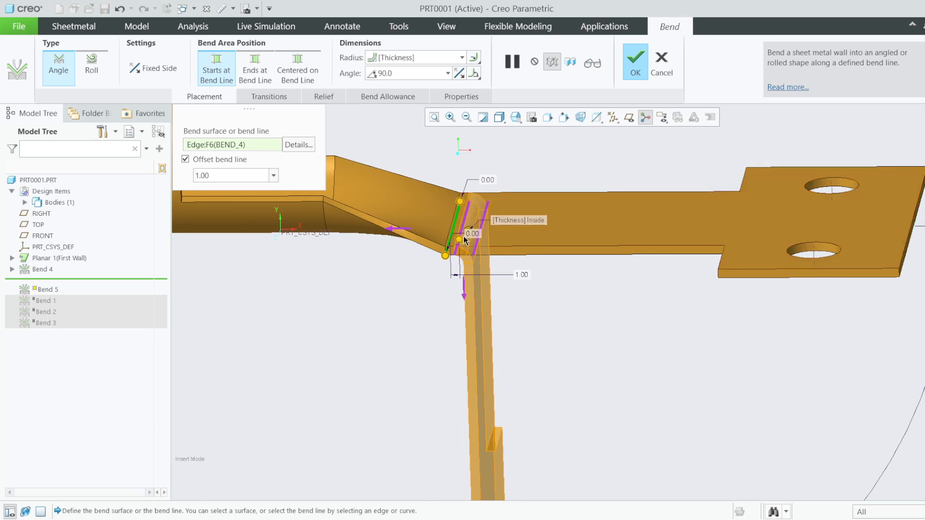
middle_drag(472, 262, 456, 276)
scroll(455, 319, up, 3)
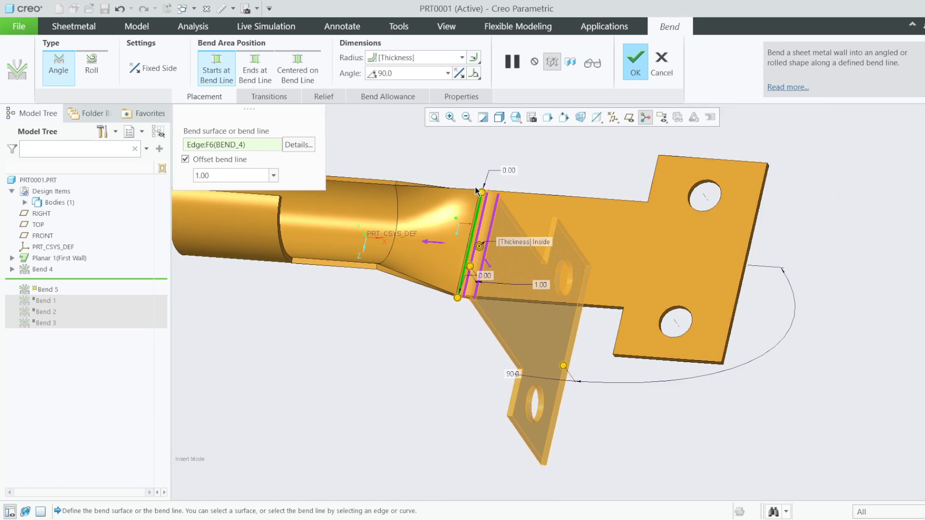
scroll(475, 187, down, 2)
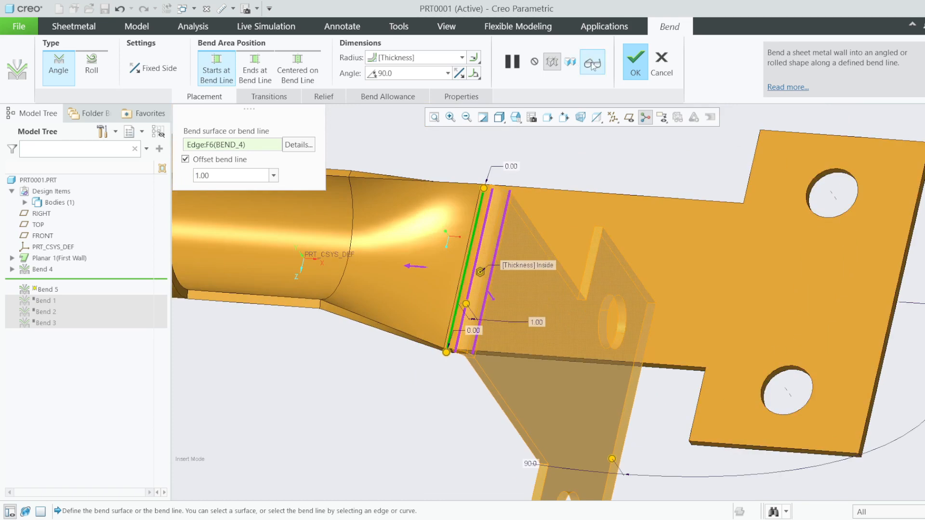
click(592, 64)
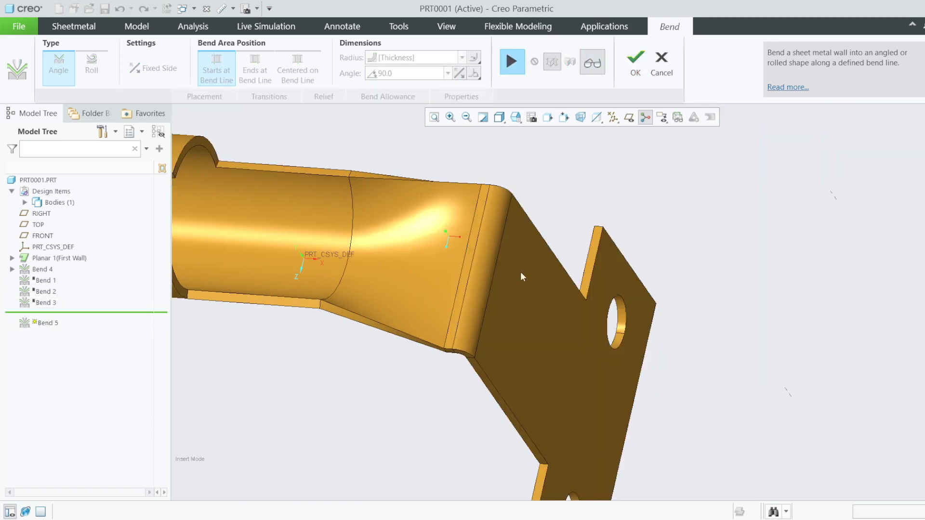
middle_drag(520, 271, 567, 238)
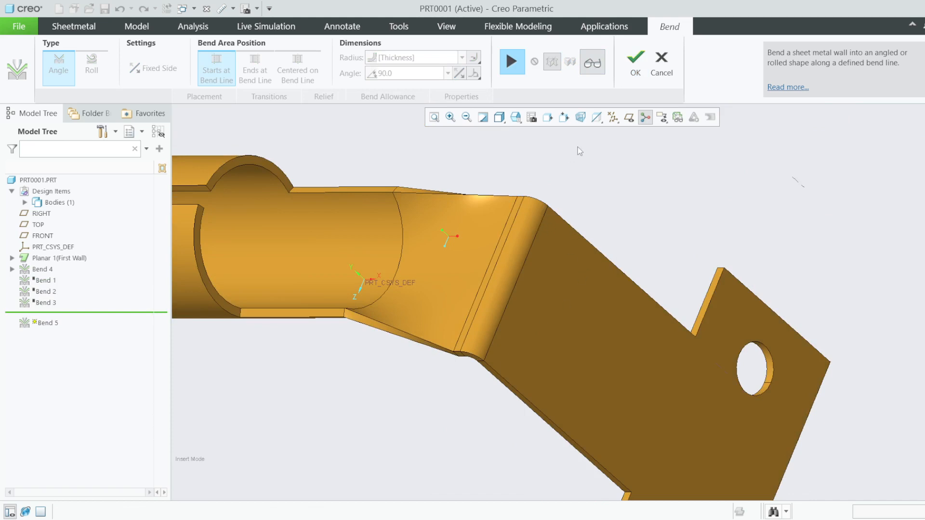
scroll(638, 202, down, 3)
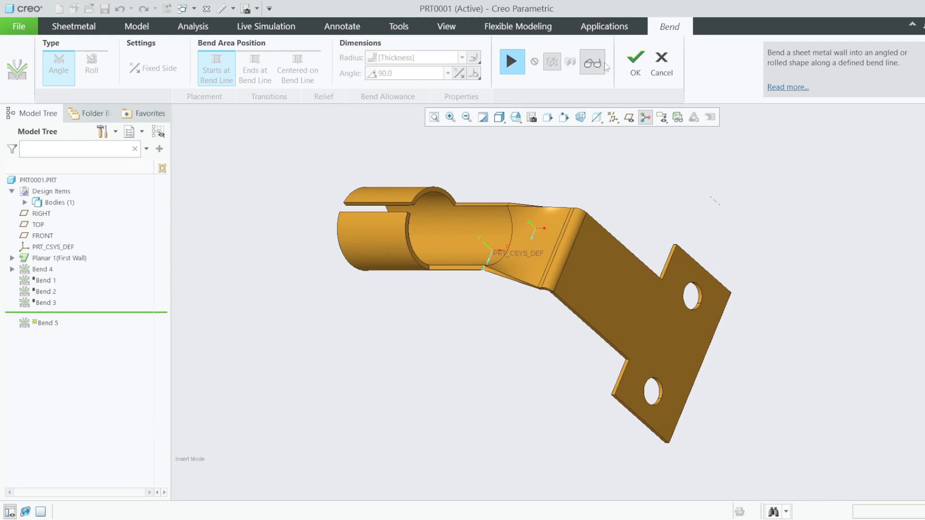
click(635, 64)
scroll(377, 295, up, 3)
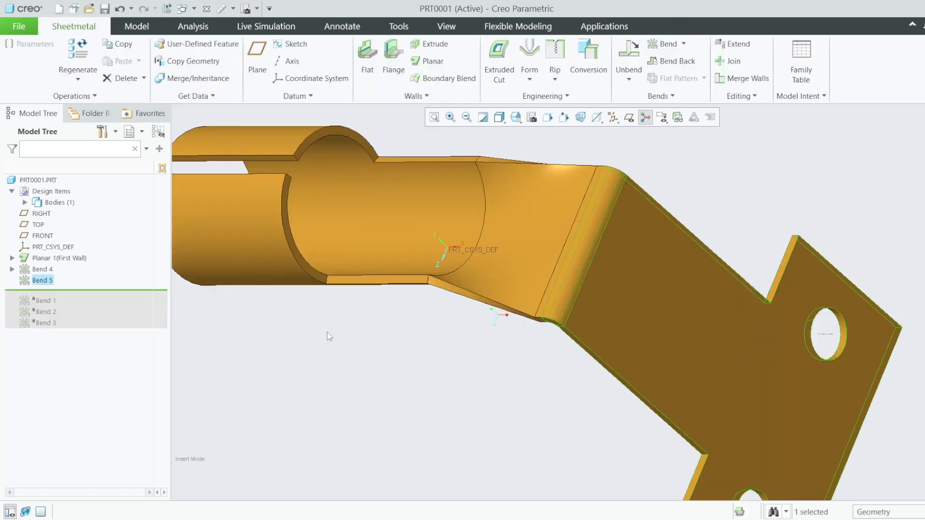
- Roll the model back before Bend 5, then open and exit Bend 4's sketch S2D0007
drag(103, 297, 98, 279)
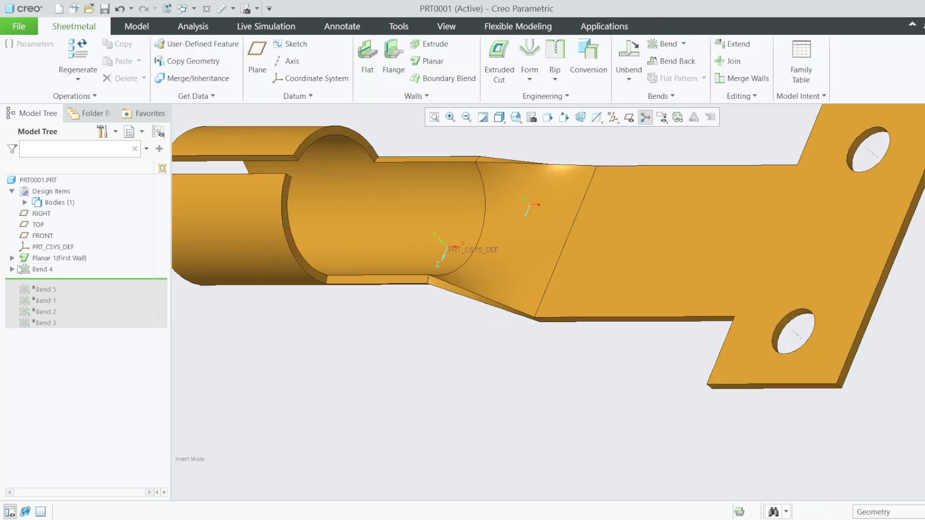
click(12, 268)
right_click(21, 272)
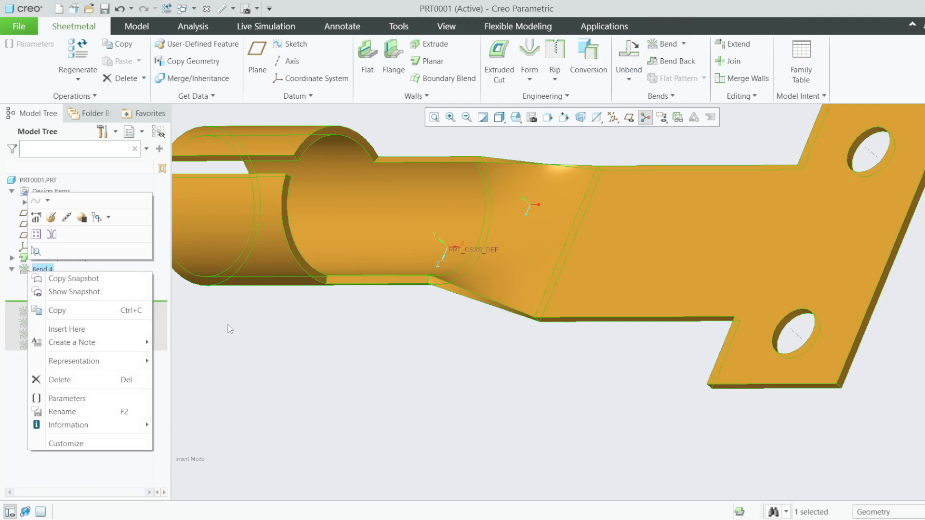
key(Escape)
click(56, 292)
click(65, 249)
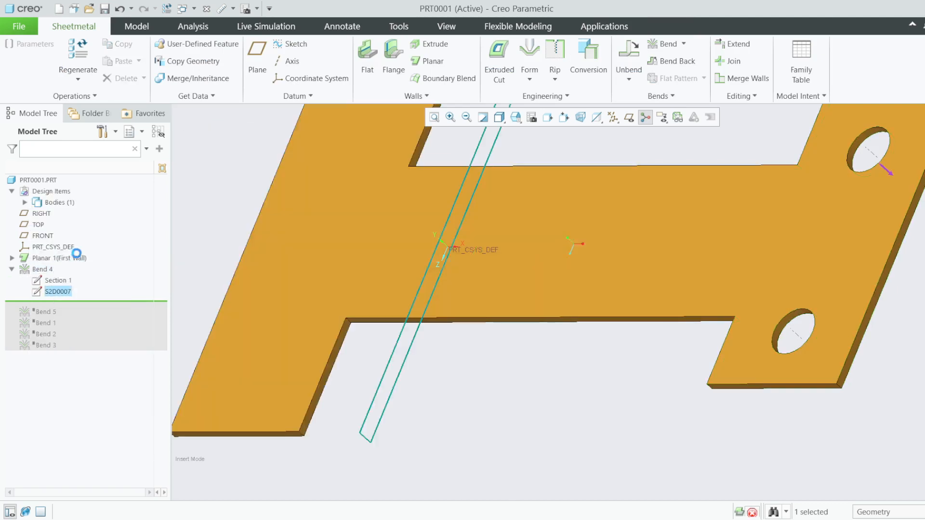
click(569, 289)
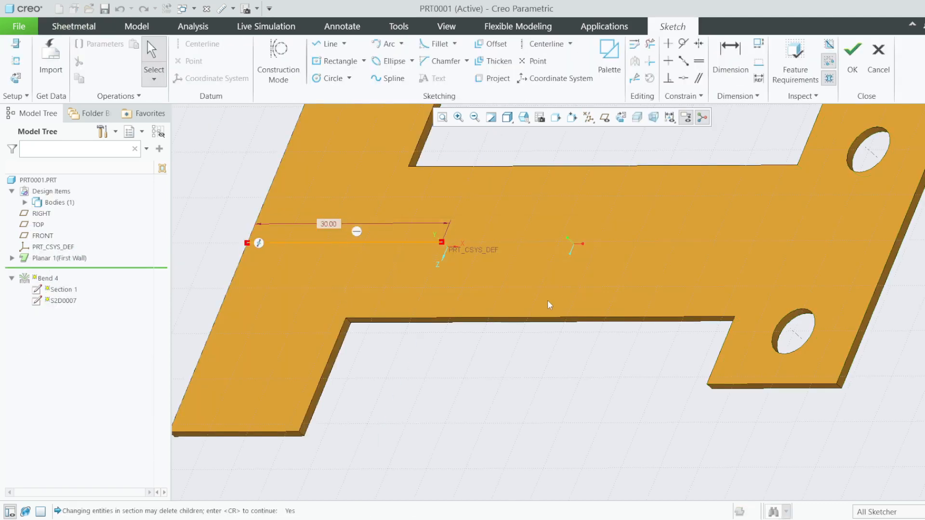
click(868, 71)
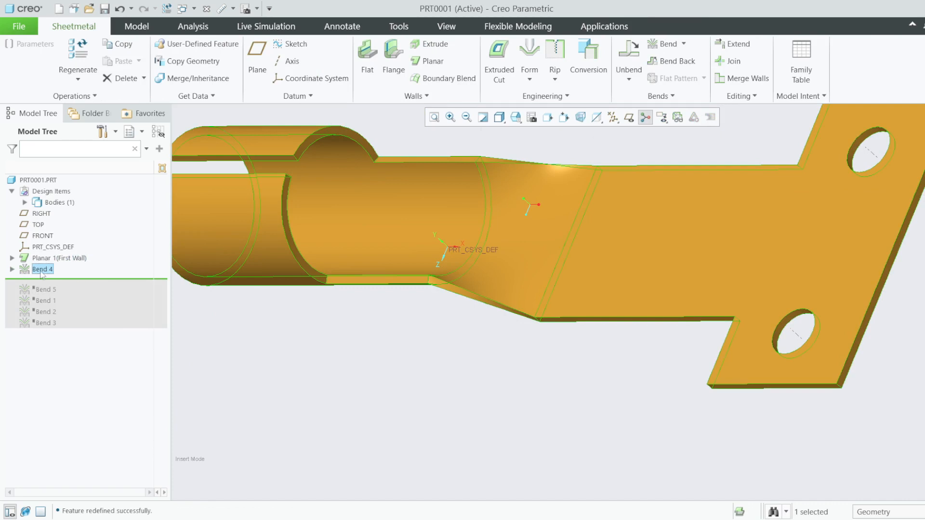
- Reopen Bend 4's definition and show its Bend Line and Transitions settings
right_click(42, 270)
click(64, 231)
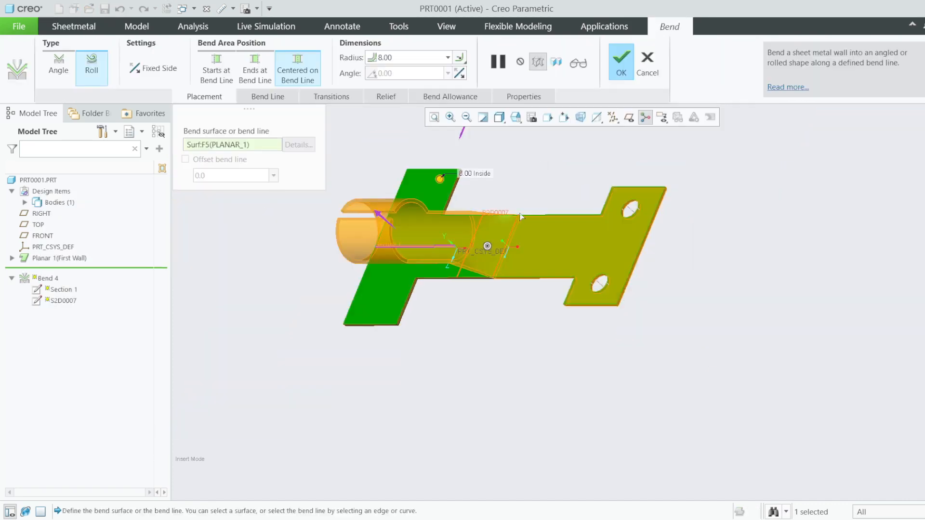
middle_drag(520, 217, 559, 173)
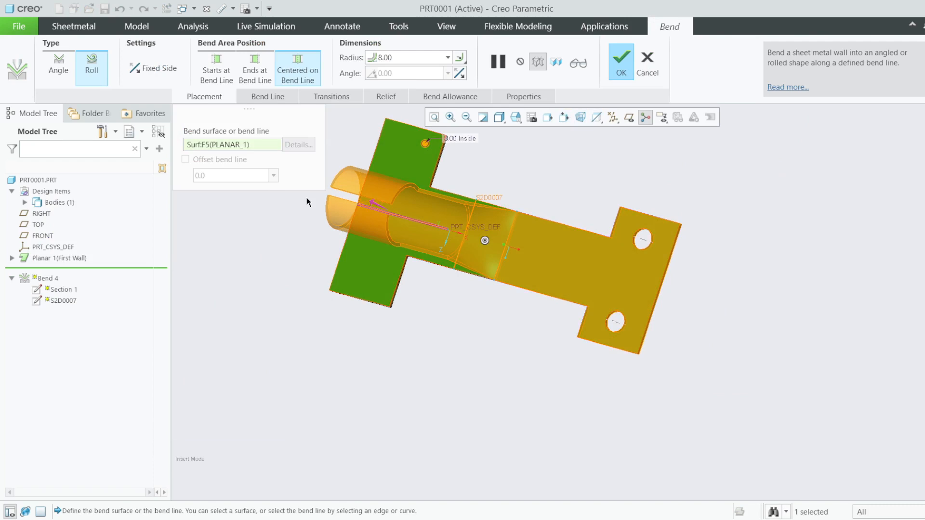
click(280, 97)
click(337, 99)
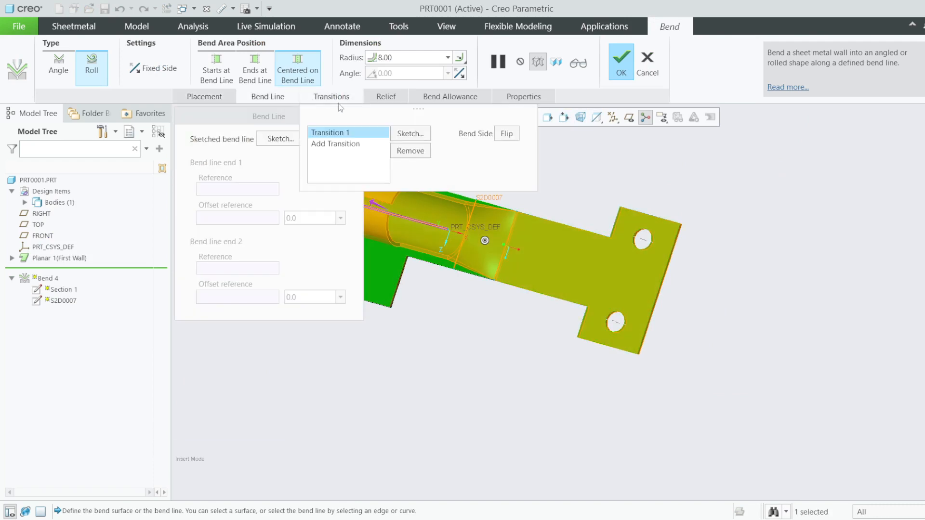
- Extend Transition 1's line to the holed tab edge, made coincident and referenced
click(429, 137)
scroll(530, 218, down, 4)
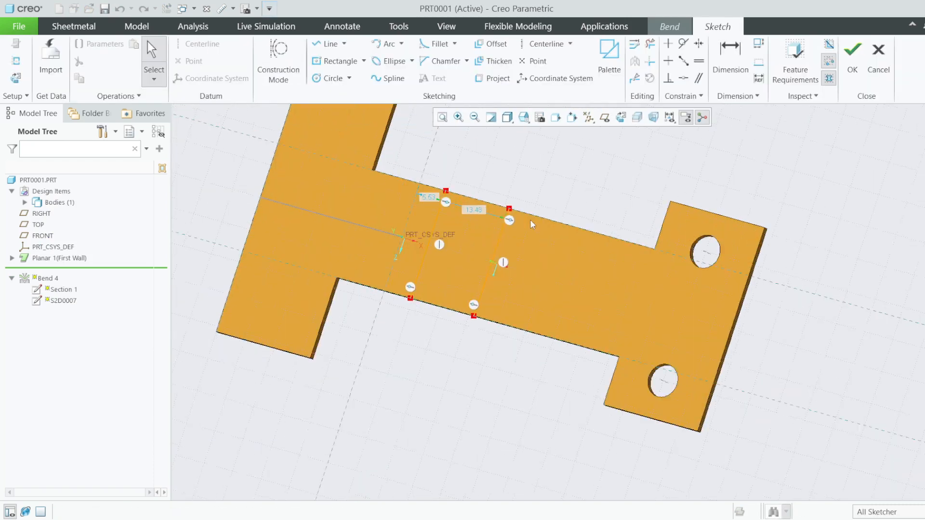
mouse_move(504, 207)
mouse_down()
mouse_move(682, 257)
mouse_move(674, 263)
mouse_up()
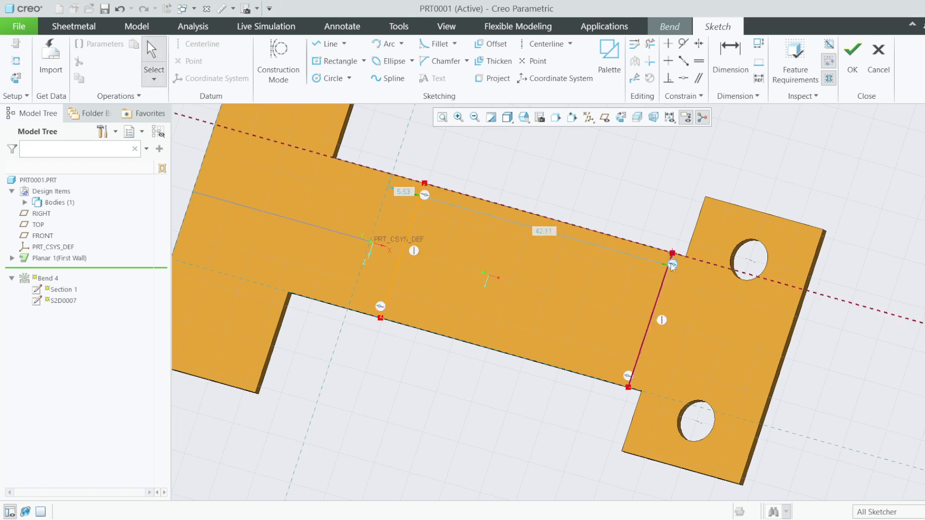
scroll(679, 260, up, 5)
click(684, 81)
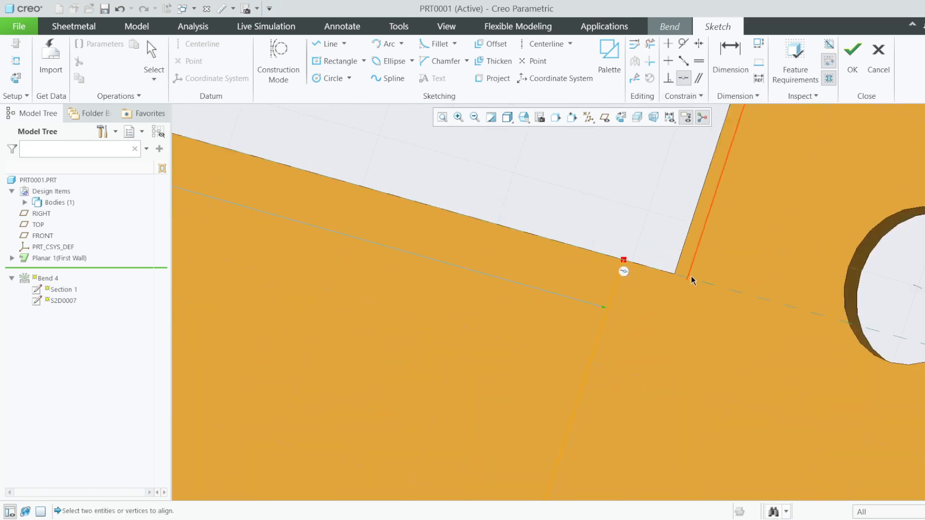
click(672, 278)
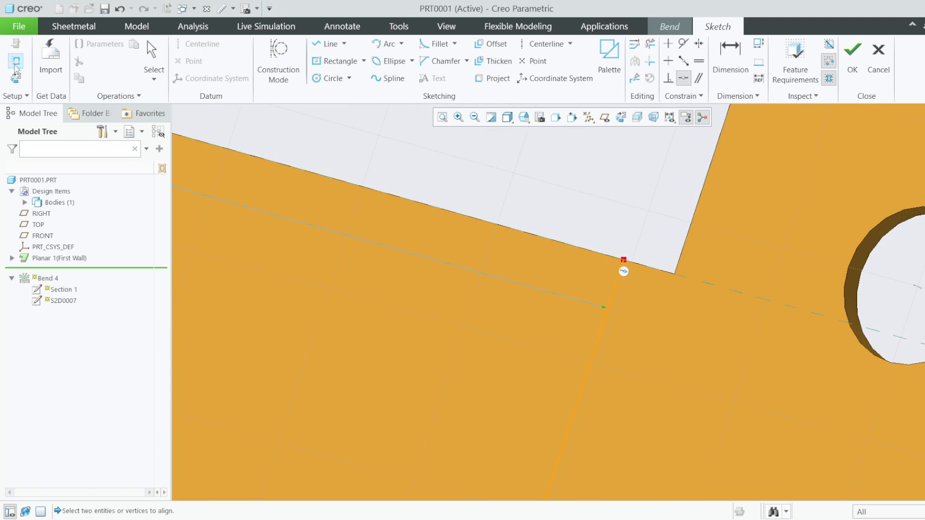
click(549, 246)
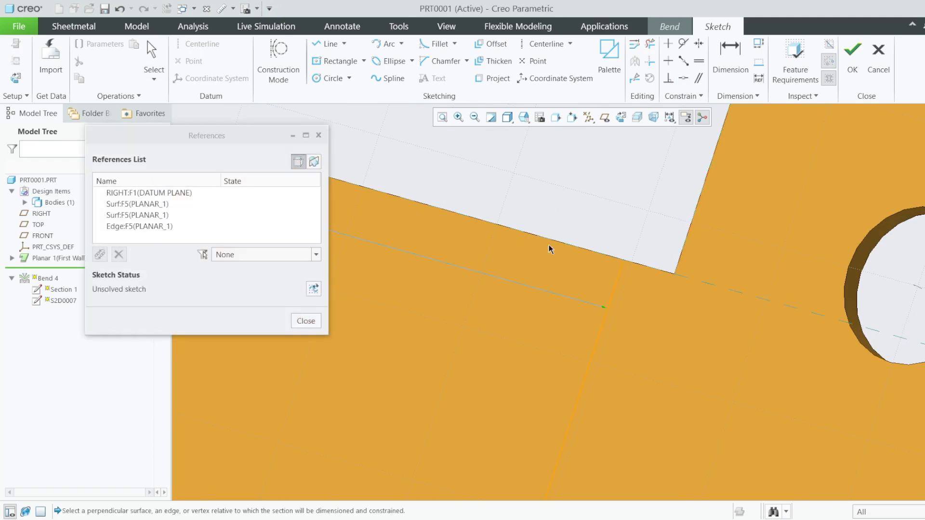
- Set the 2.26 offset dimension to 0 and finish the sketch and Bend 4
scroll(405, 278, up, 2)
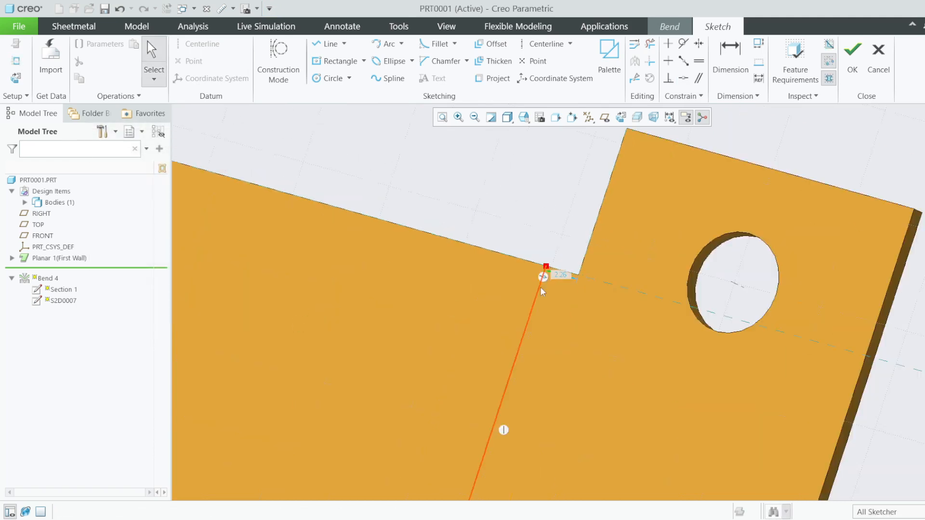
scroll(540, 287, down, 2)
double_click(575, 268)
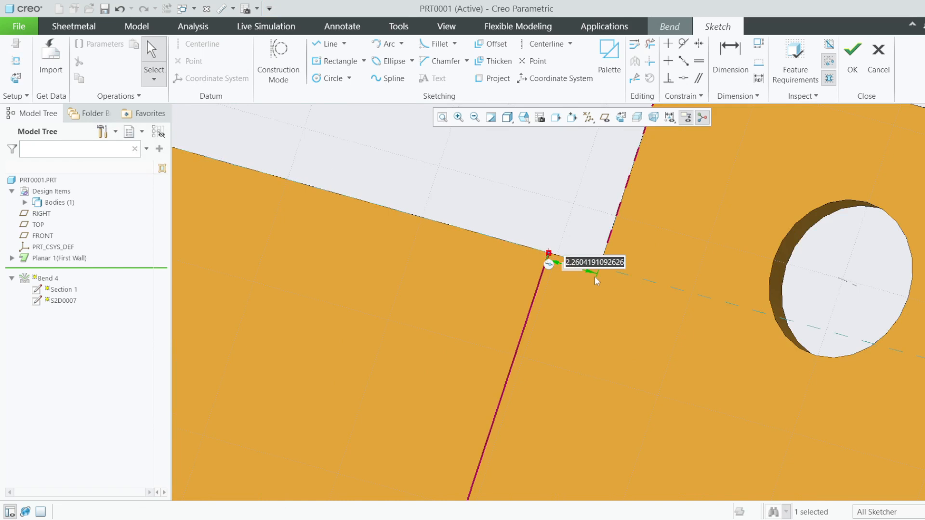
text(0)
key(Return)
scroll(511, 273, up, 4)
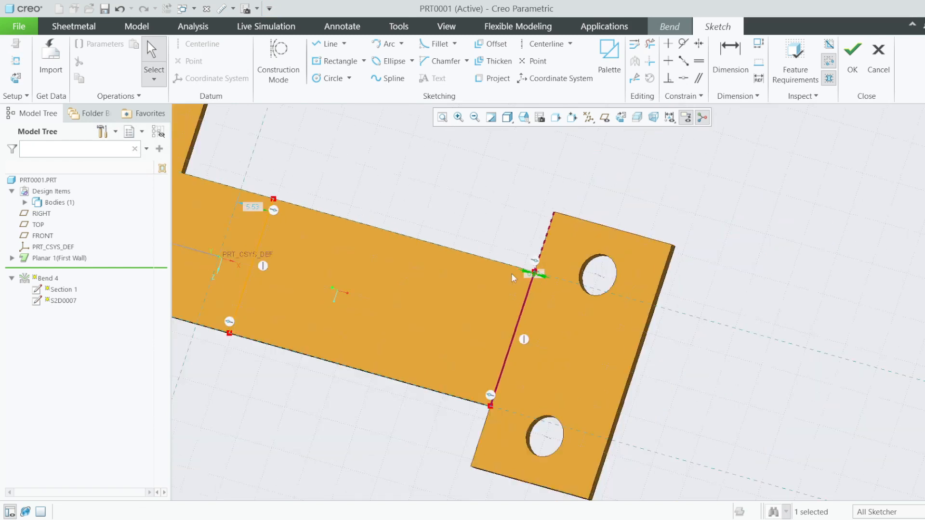
scroll(510, 273, up, 3)
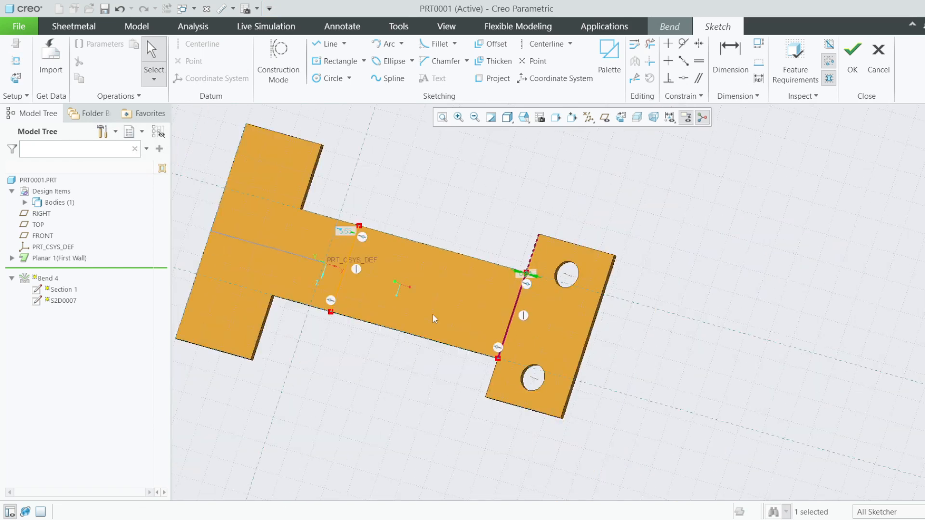
click(852, 58)
click(621, 65)
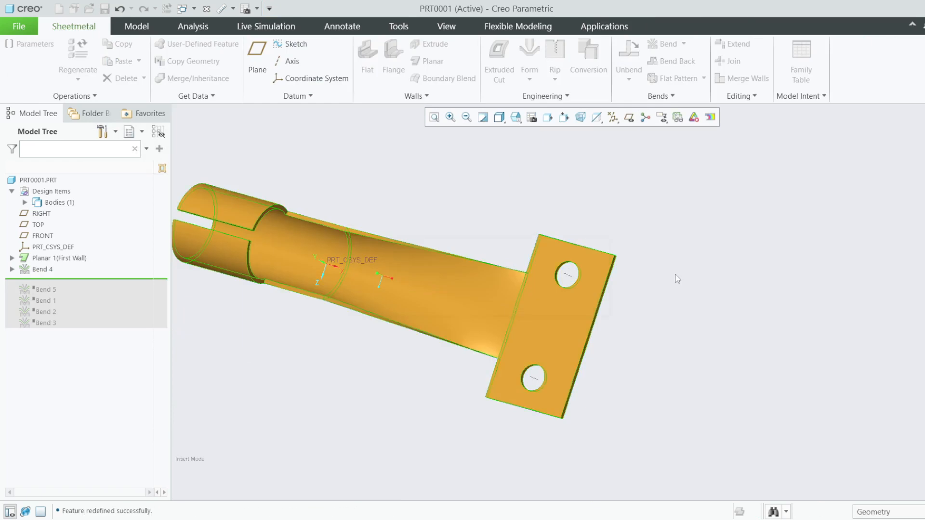
- Move the insert marker below Bend 5 so the tabs bend again
middle_drag(674, 276, 733, 235)
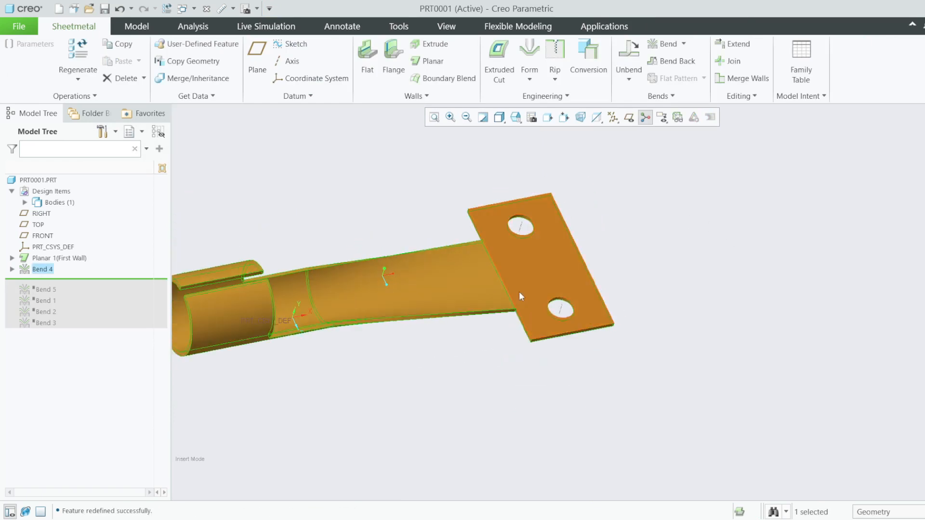
scroll(508, 291, down, 3)
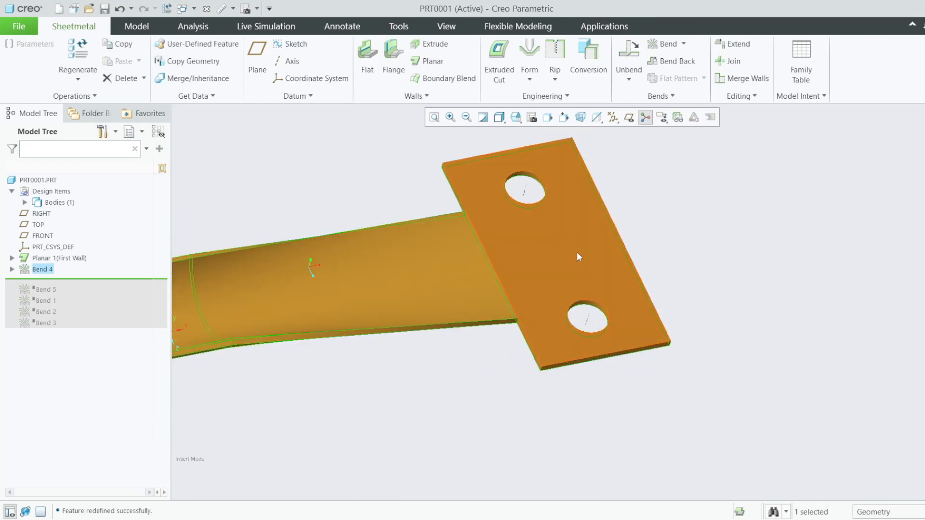
drag(72, 282, 73, 292)
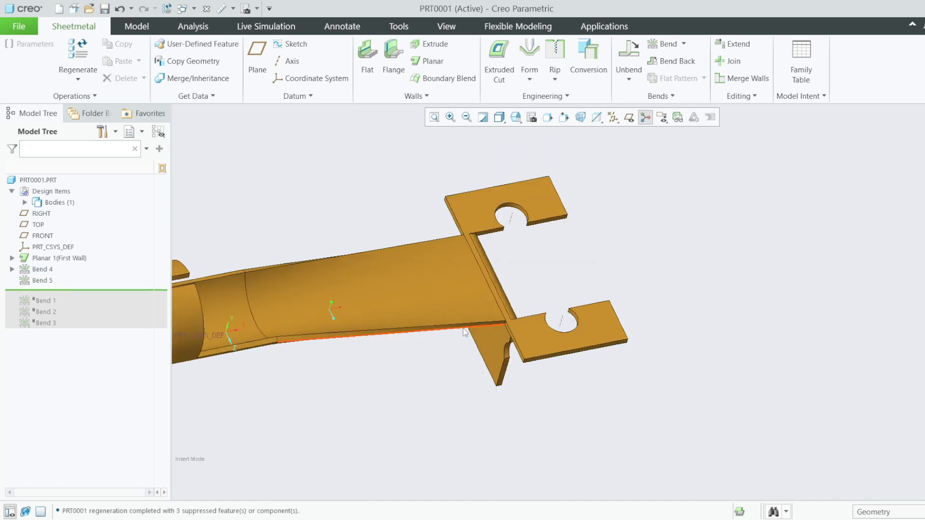
mouse_move(457, 330)
middle_down()
mouse_move(423, 330)
mouse_move(433, 326)
middle_up()
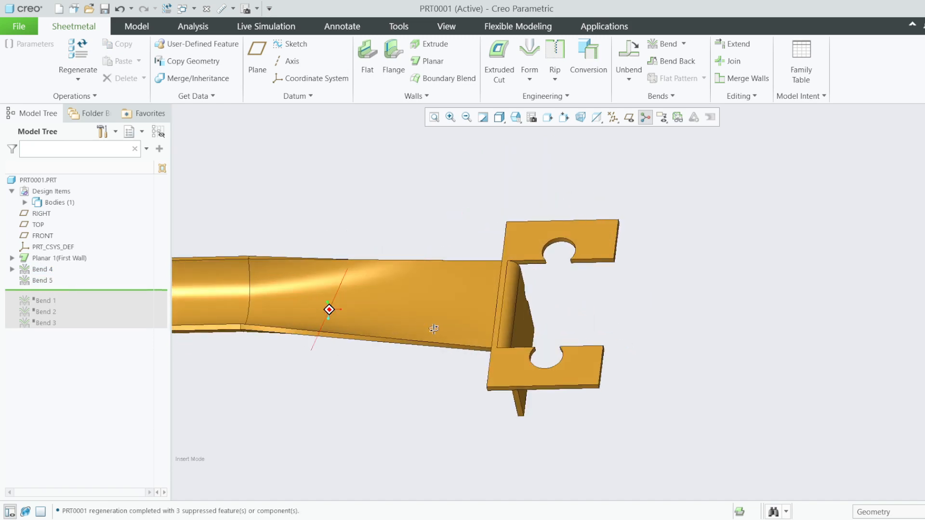
- Redefine Bend 5 with a 4.00 bend-line top end offset and show the chain details
right_click(50, 284)
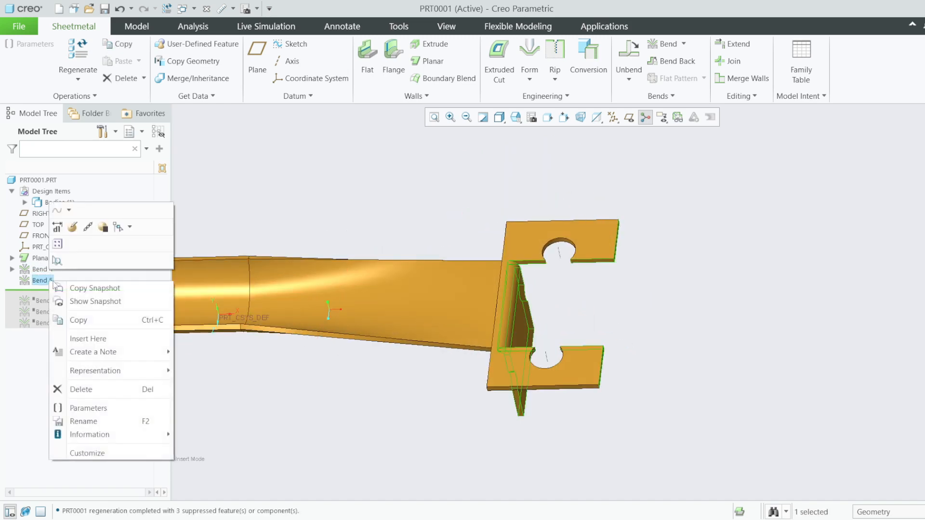
click(73, 227)
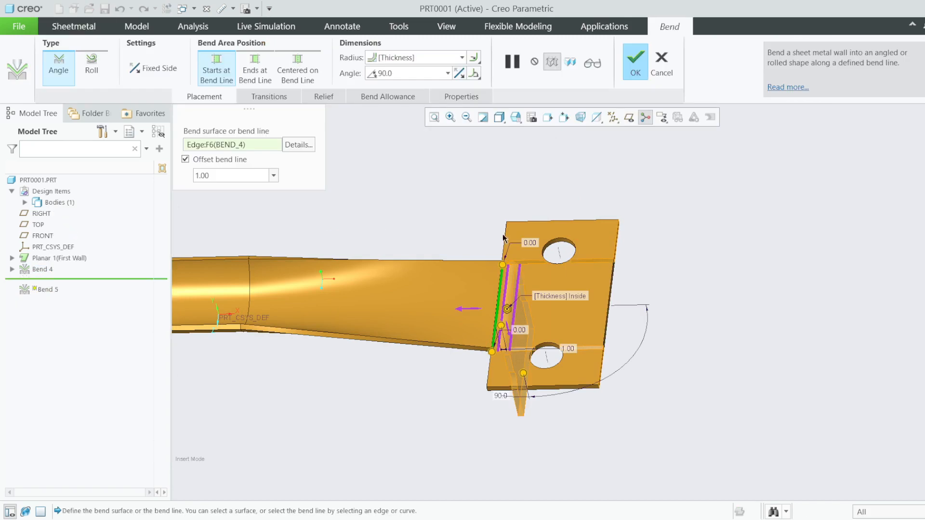
scroll(503, 238, up, 3)
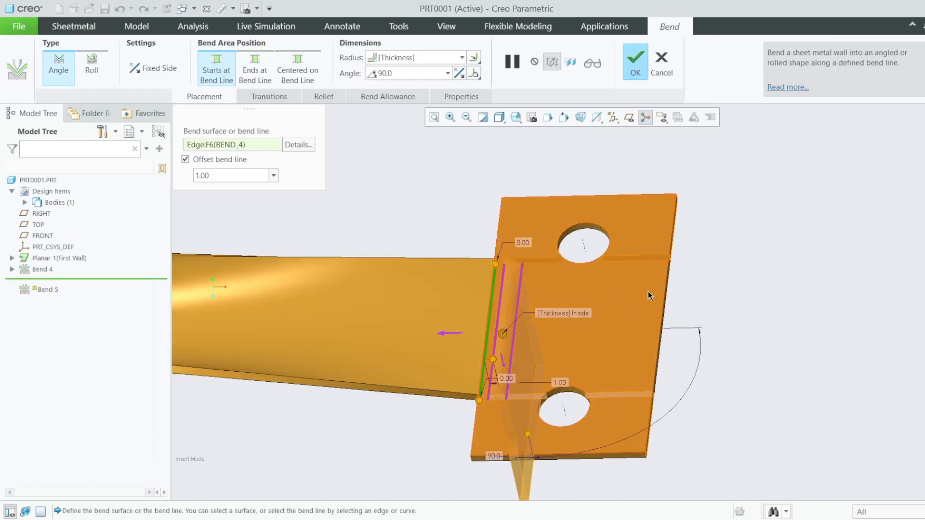
double_click(520, 242)
text(4)
key(Return)
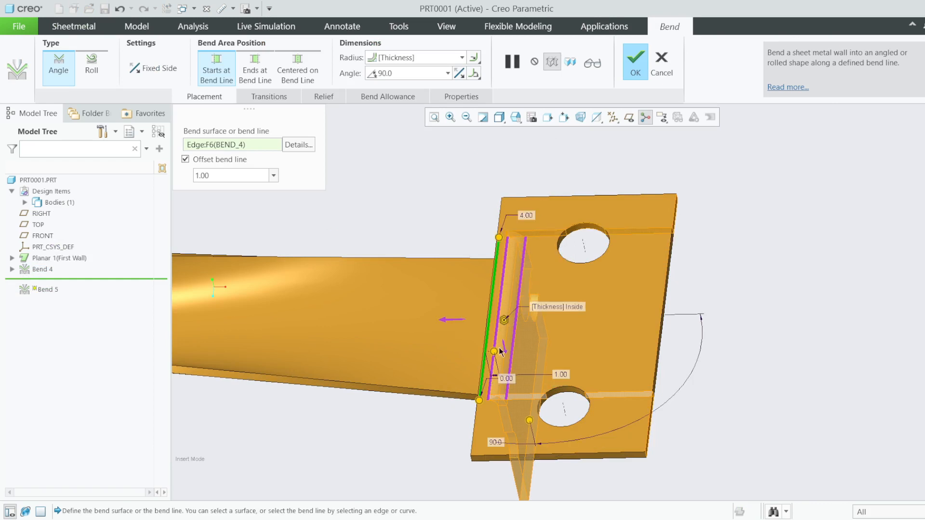
click(298, 144)
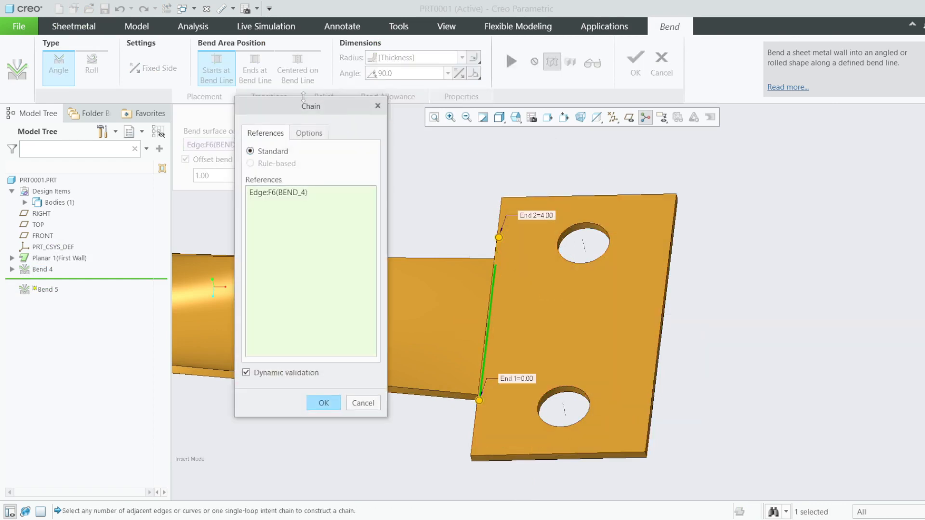
- Set both chain end lengths, End 1 and End 2, to 8.00
click(312, 135)
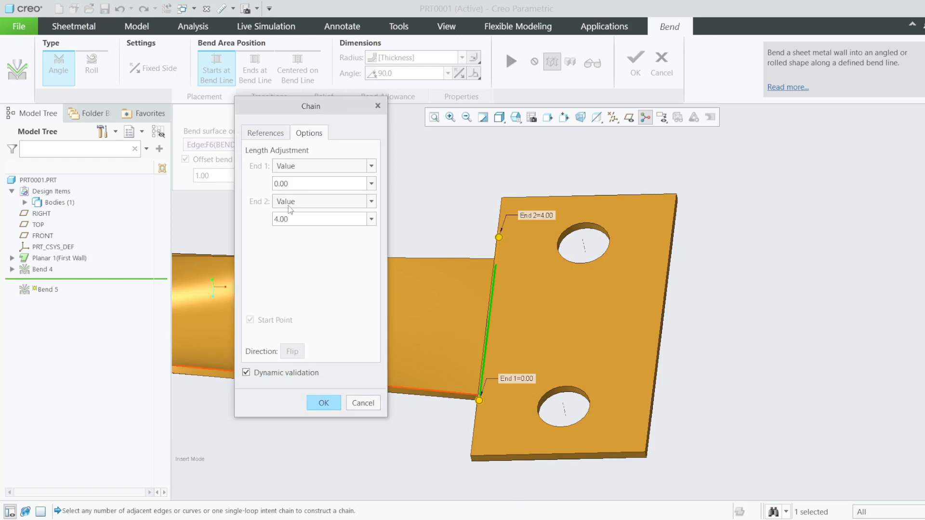
double_click(300, 181)
text(8)
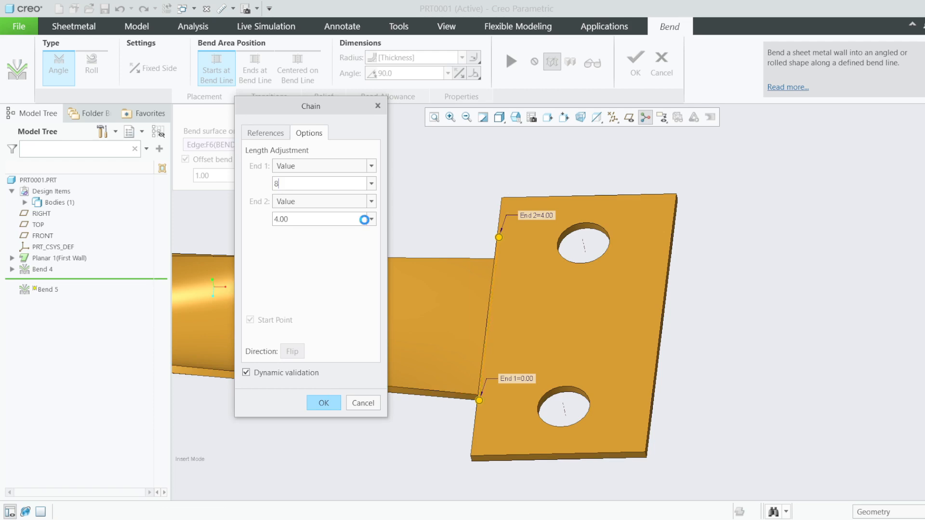
key(Return)
double_click(300, 218)
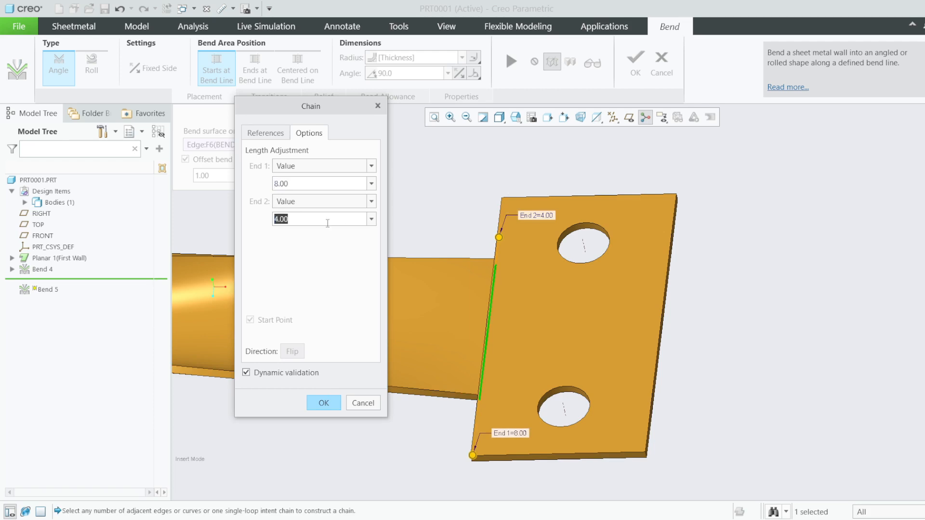
text(8)
key(Return)
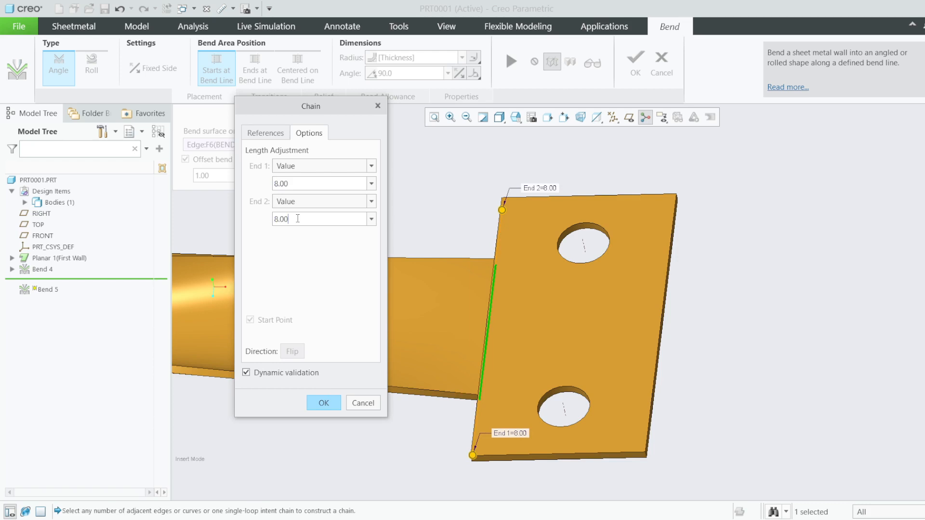
- Change End 2 and End 1 lengths to 20.00 and accept the chain settings
key(BackSpace)
key(BackSpace)
key(BackSpace)
key(BackSpace)
text(2)
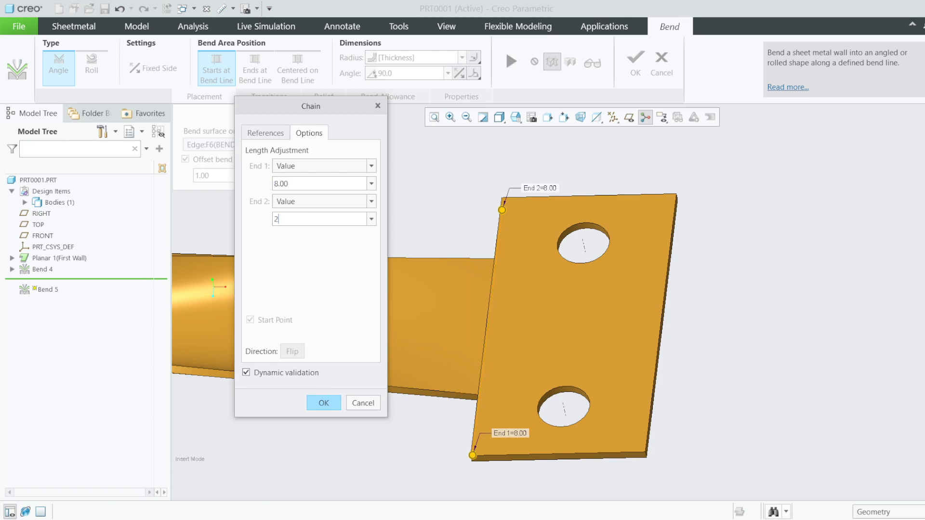
text(0)
key(Return)
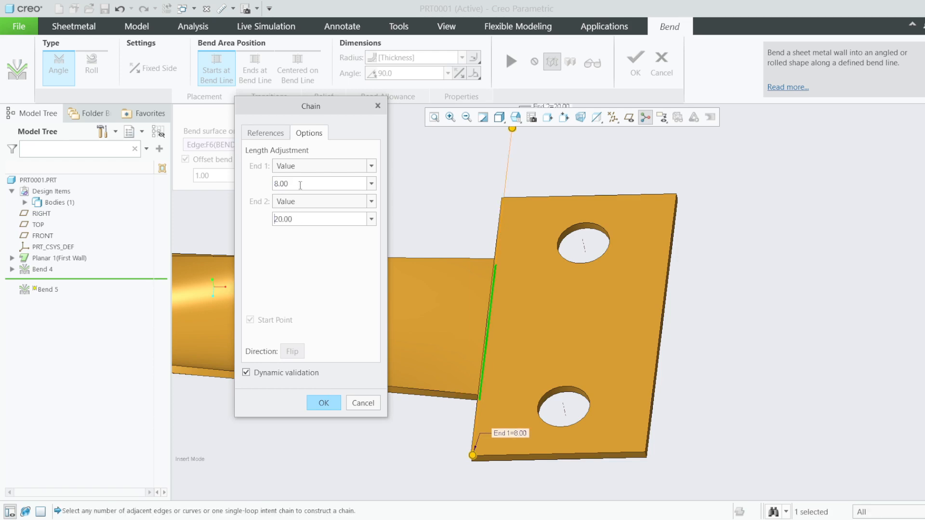
key(BackSpace)
key(BackSpace)
key(BackSpace)
key(BackSpace)
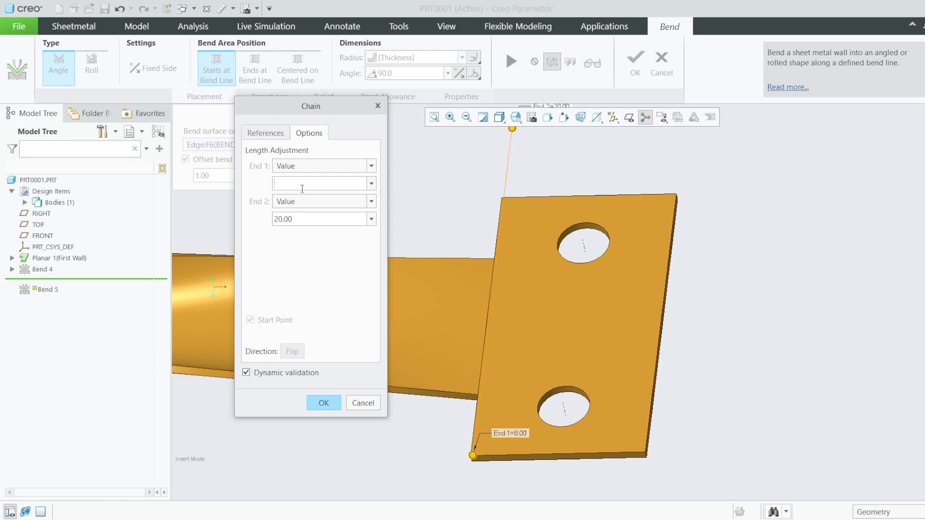
text(20)
key(Return)
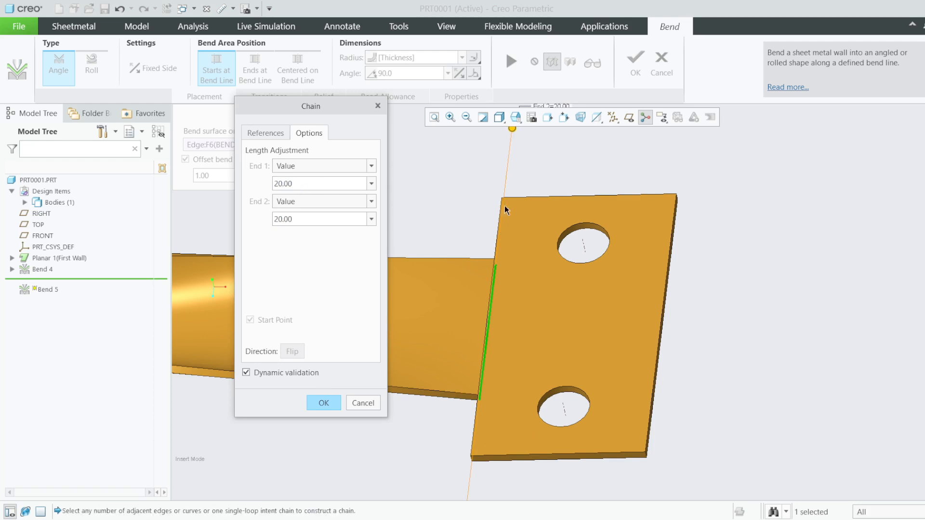
scroll(620, 237, down, 3)
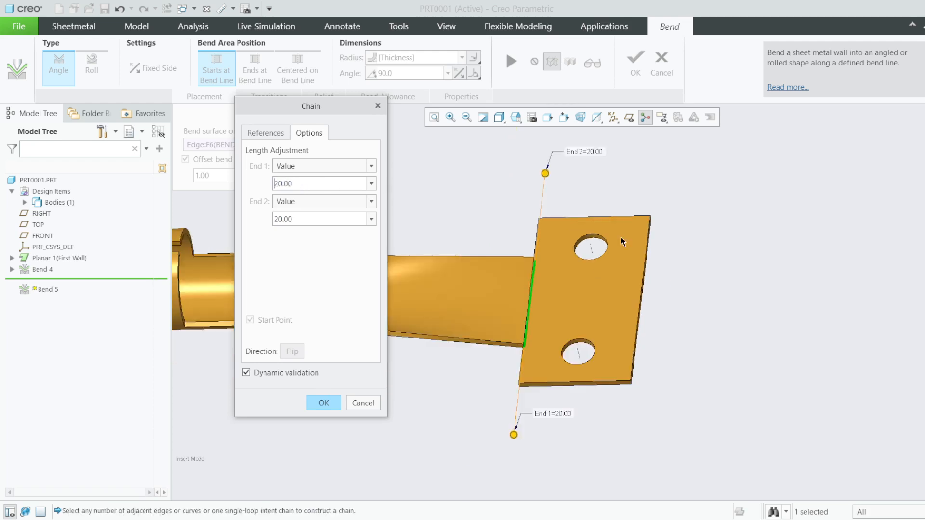
click(332, 403)
scroll(568, 284, down, 3)
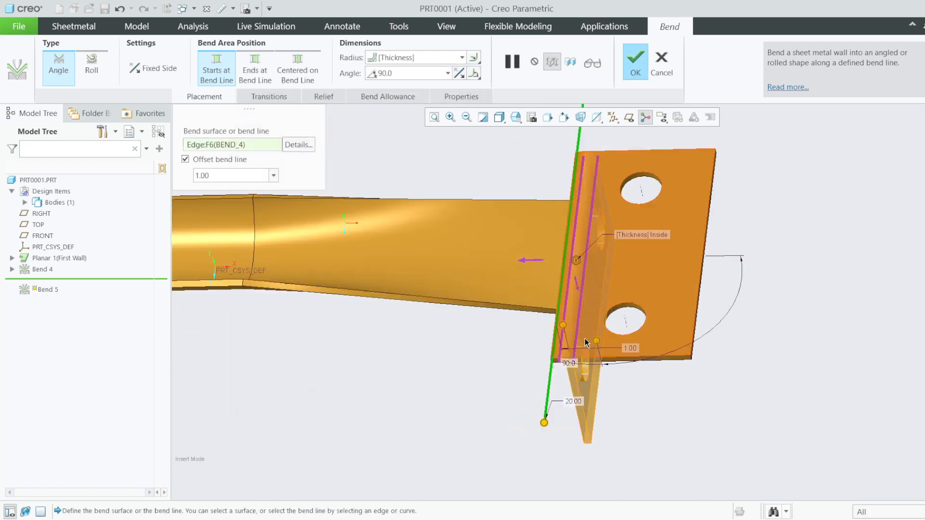
- Preview the 90° bend on the holed tab and orbit to inspect it from other angles
middle_drag(586, 341, 587, 237)
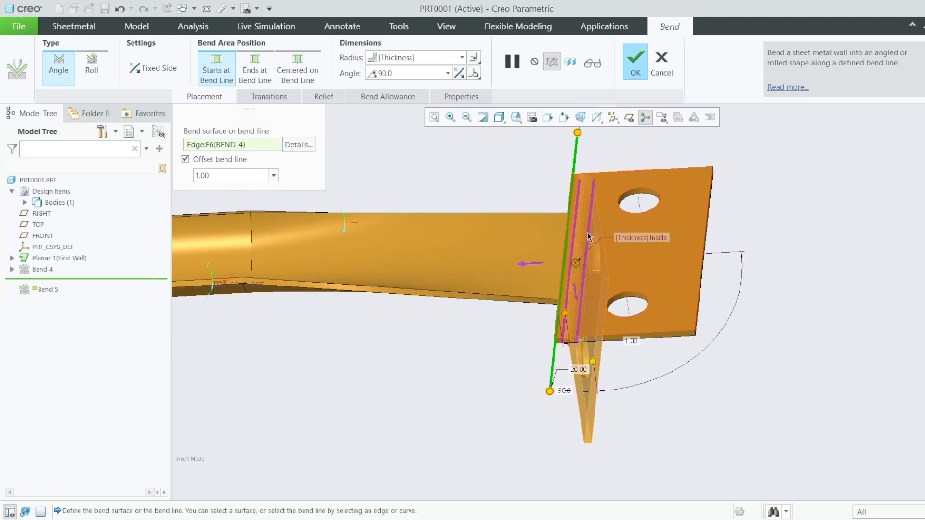
click(595, 64)
scroll(576, 282, down, 1)
middle_drag(574, 282, 579, 299)
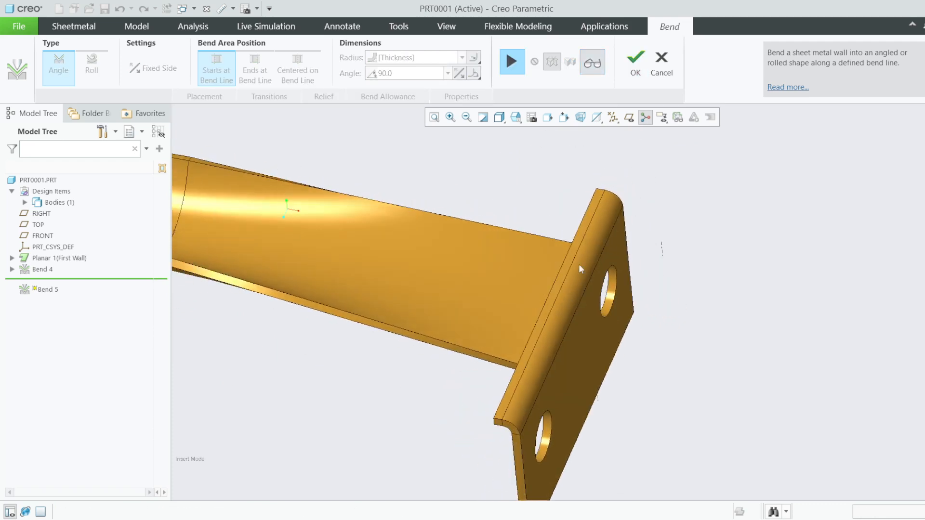
scroll(587, 280, up, 2)
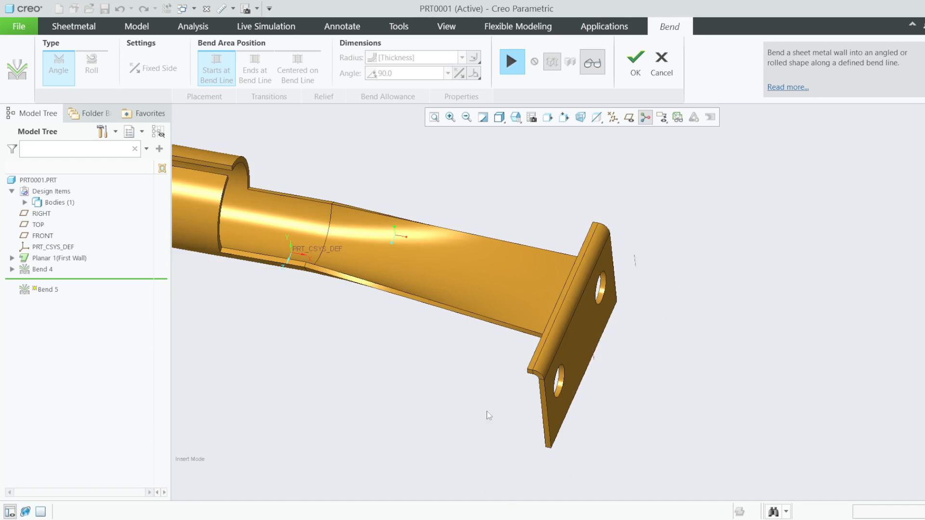
- Resume editing, check the bend from new views, and complete Bend 5
click(516, 65)
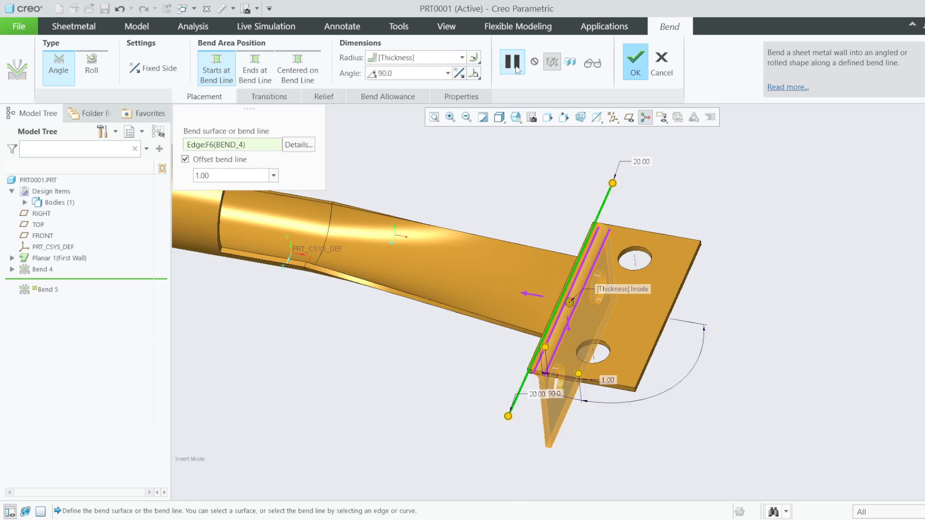
middle_drag(574, 181, 646, 215)
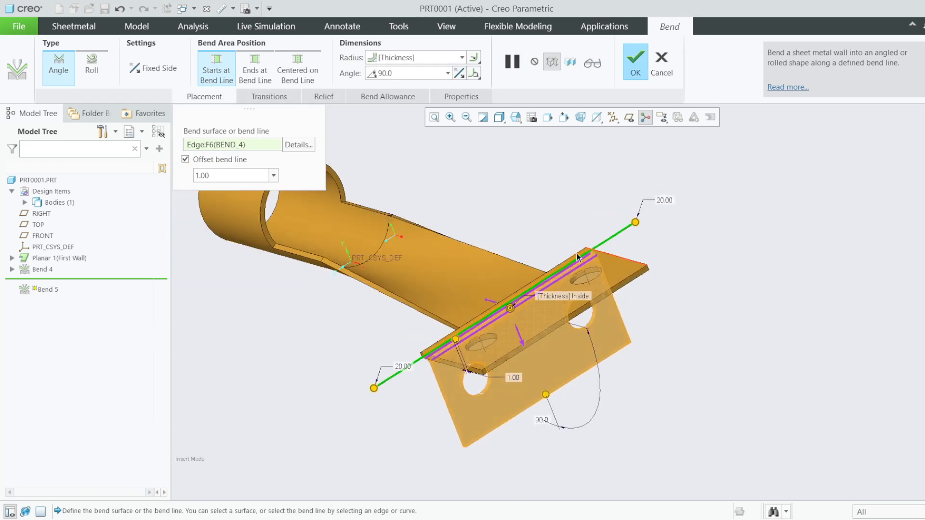
mouse_move(538, 378)
middle_down()
mouse_move(604, 368)
mouse_move(594, 366)
mouse_move(606, 322)
middle_up()
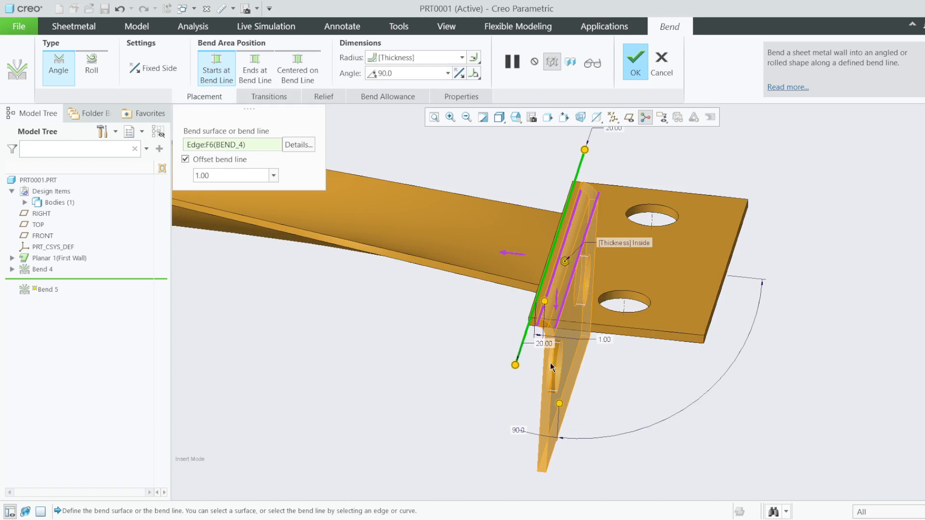
scroll(552, 338, down, 3)
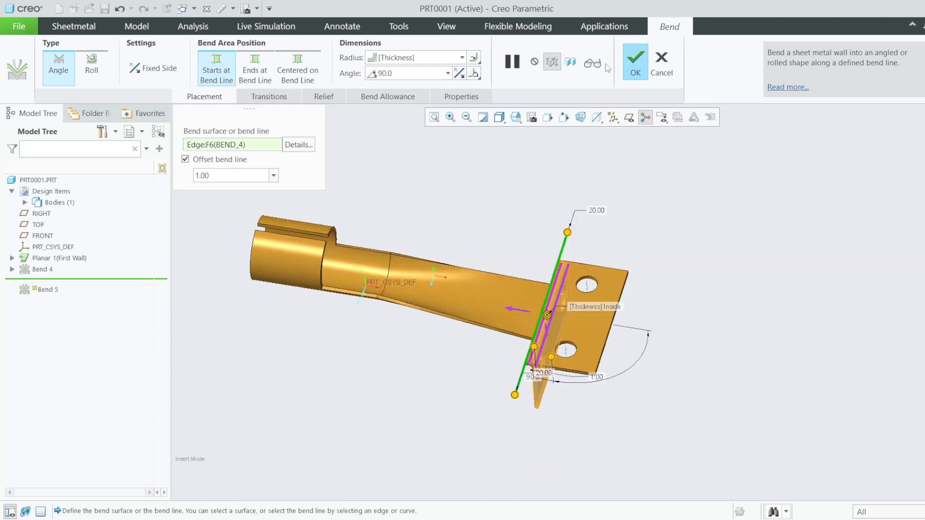
click(635, 62)
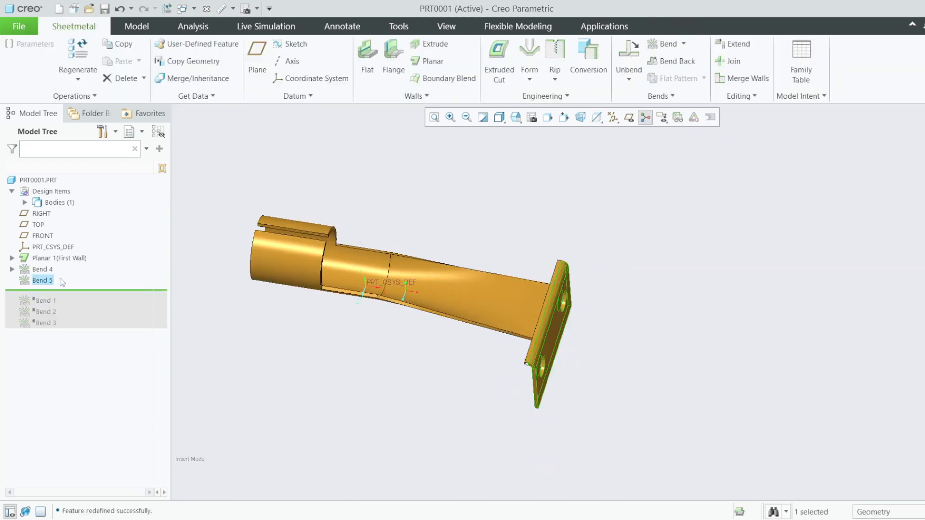
- Reopen Bend 4's definition and edit its Transition 1 sketch, viewed flat-on
right_click(37, 271)
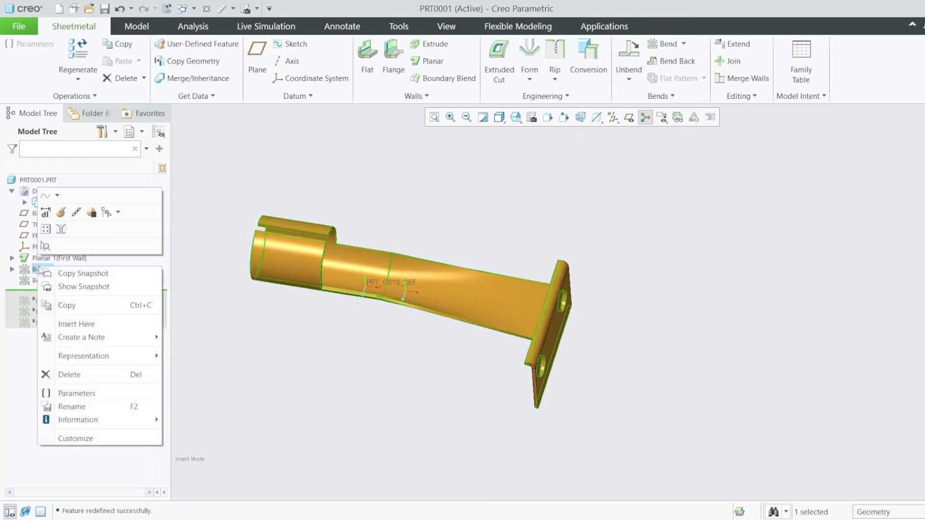
click(60, 215)
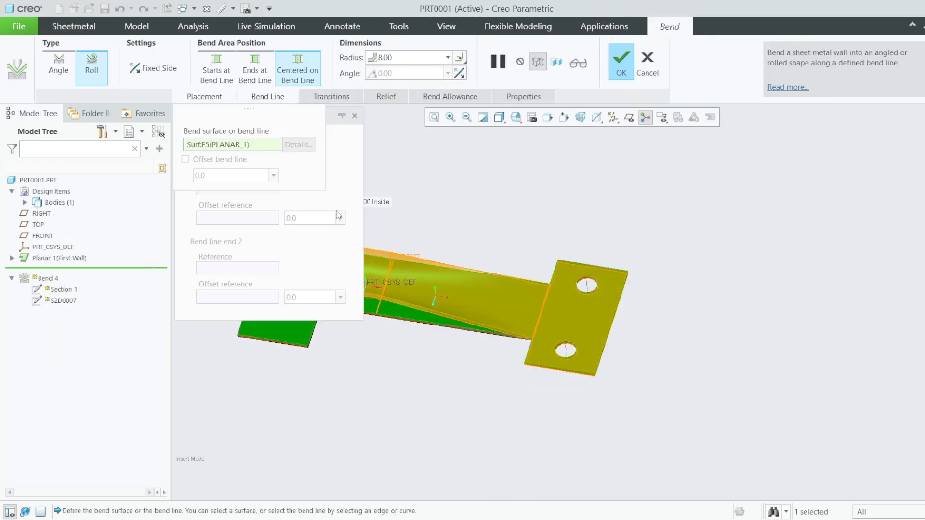
click(331, 97)
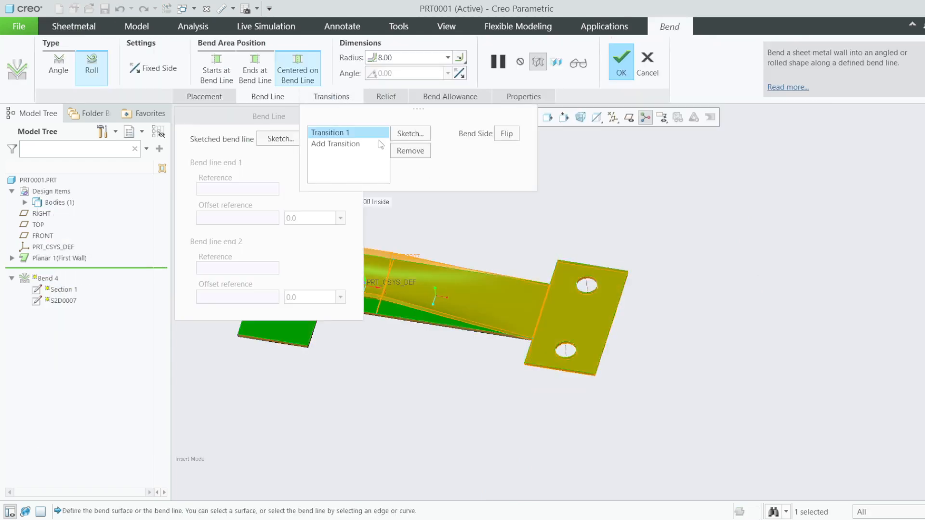
click(410, 135)
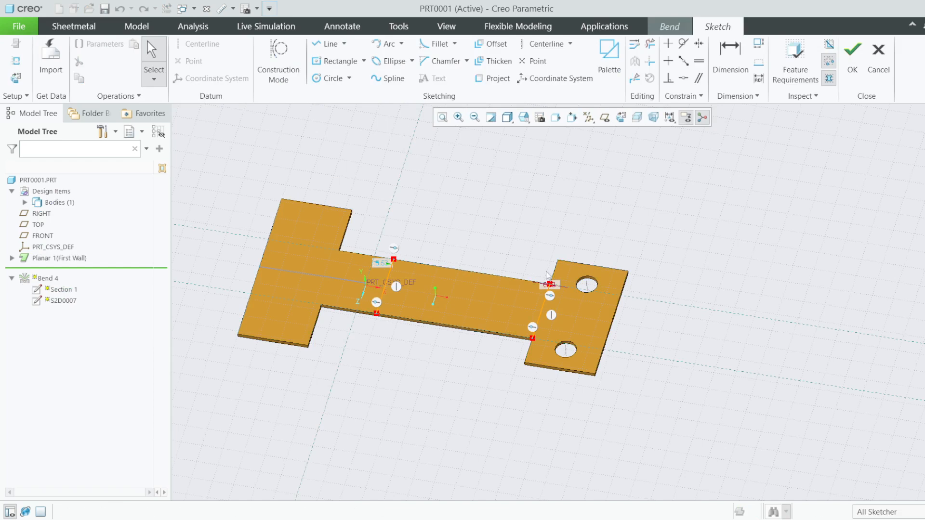
scroll(549, 276, down, 3)
scroll(556, 291, up, 2)
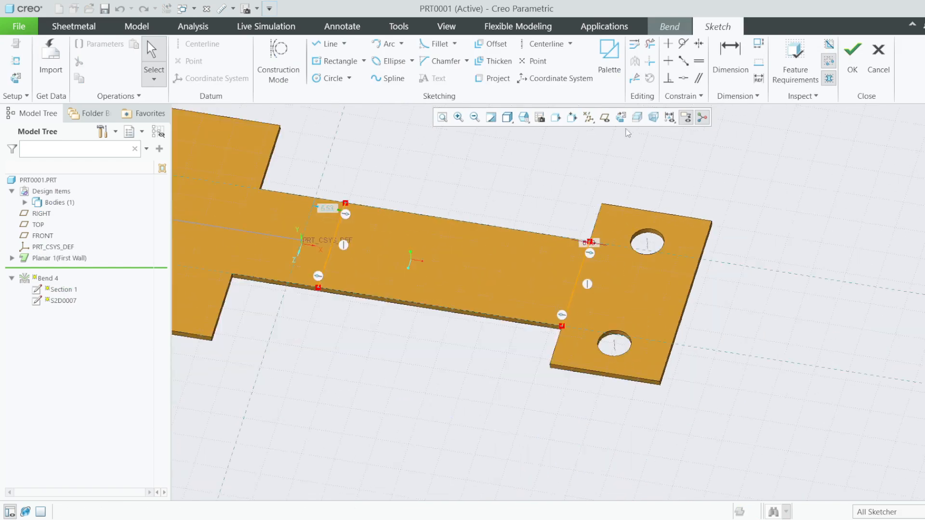
click(620, 117)
scroll(524, 249, down, 4)
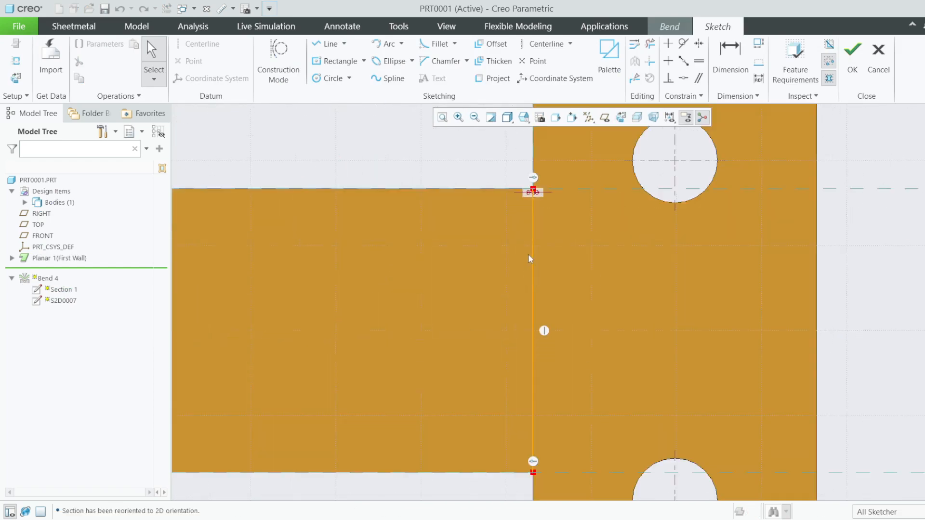
- Set the transition line's offset to 30.00 from the holed tab, accept the sketch, and finish Bend 4
double_click(537, 194)
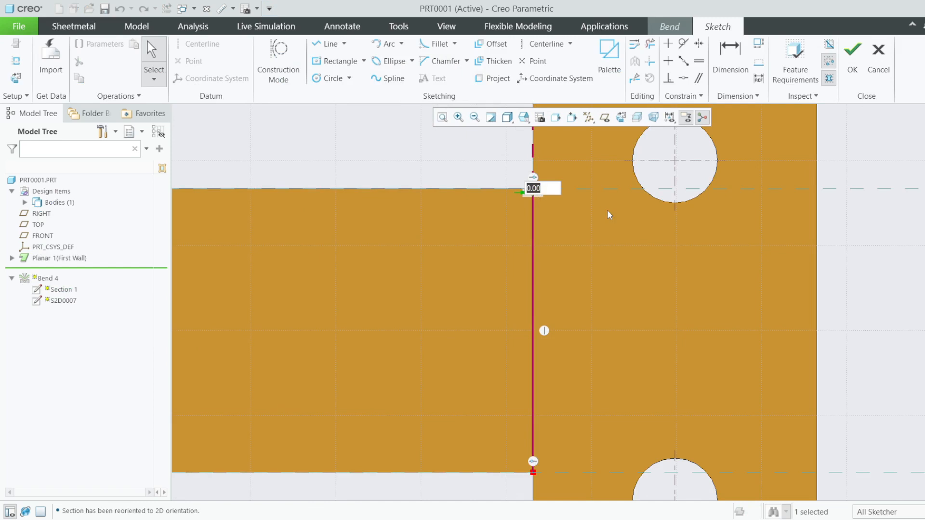
text(20)
key(Return)
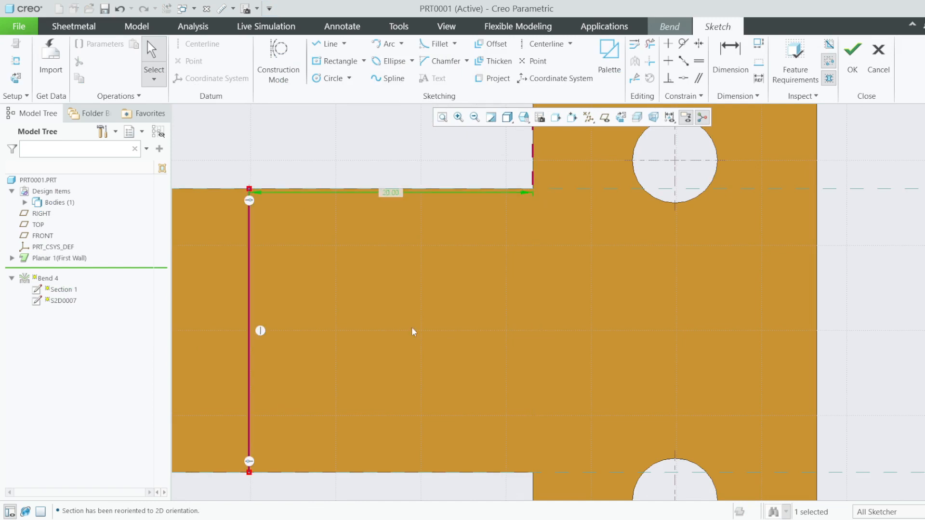
scroll(412, 328, down, 5)
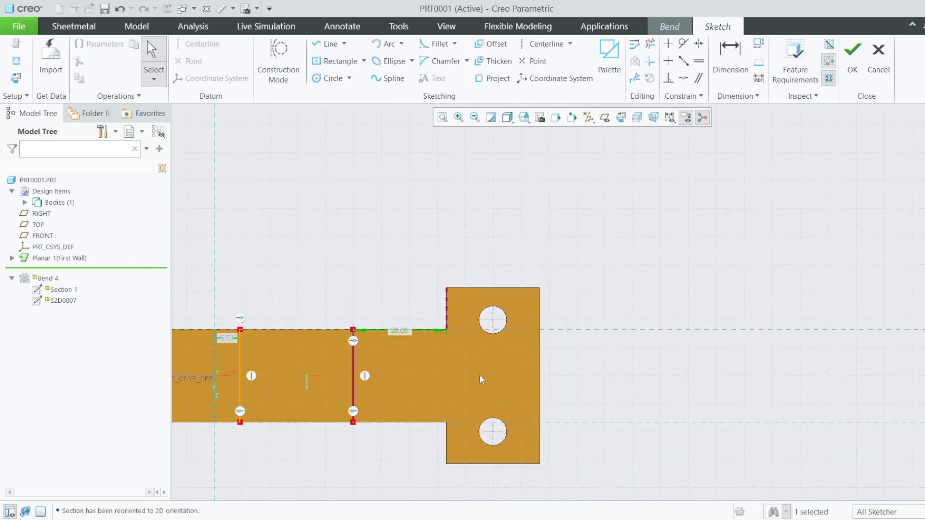
double_click(400, 331)
text(3)
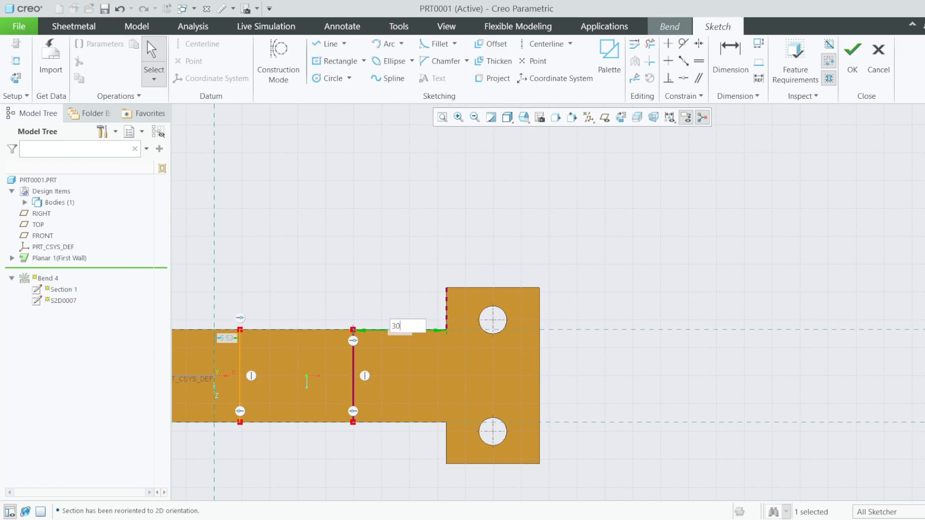
text(0)
key(Return)
click(852, 53)
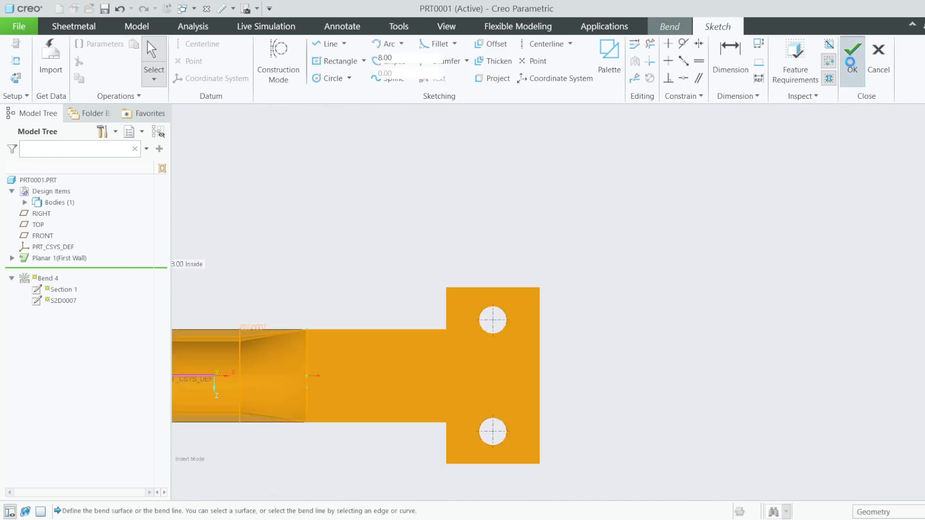
click(611, 68)
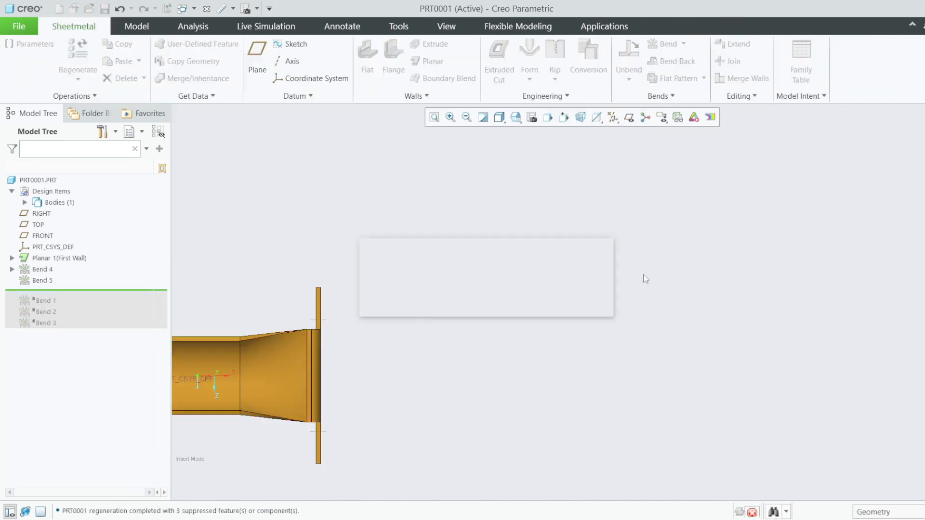
middle_drag(697, 258, 692, 178)
- Fit the part in view and reopen Bend 5's definition for editing
key(ctrl+d)
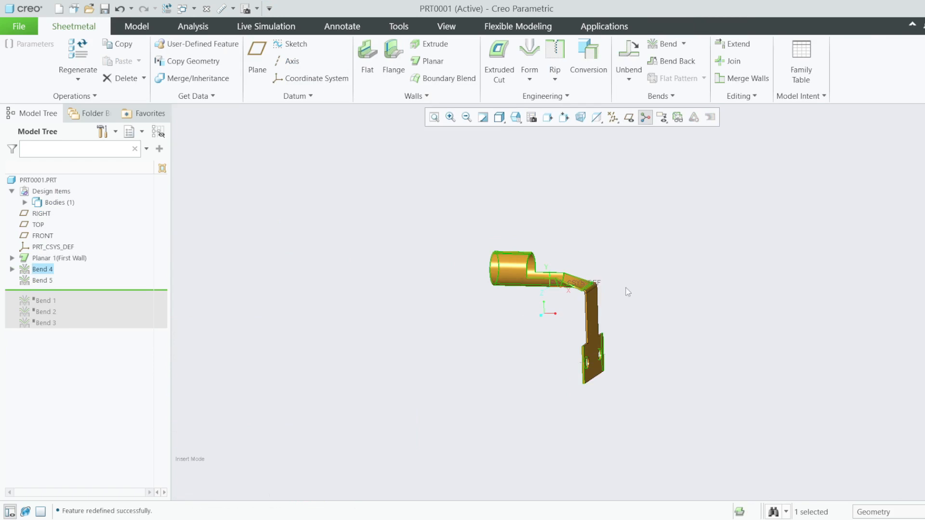
scroll(627, 292, down, 5)
right_click(41, 281)
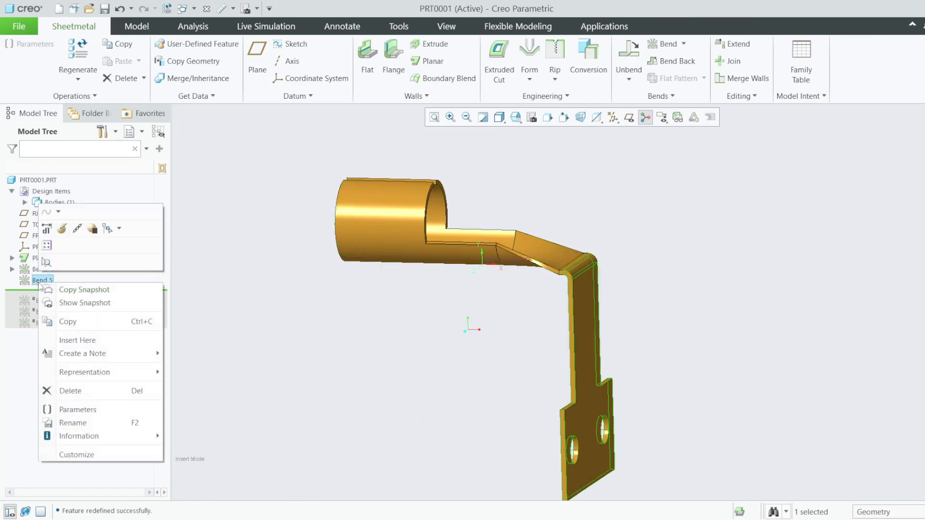
click(62, 228)
scroll(496, 282, down, 3)
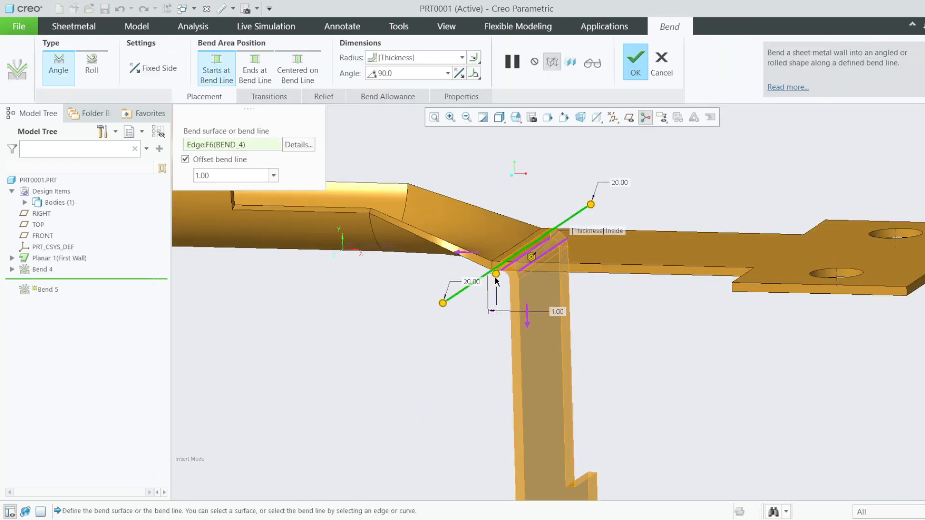
- Adjust the bend line's lower end length, first to 35.80, then back to 17.10
drag(442, 303, 403, 329)
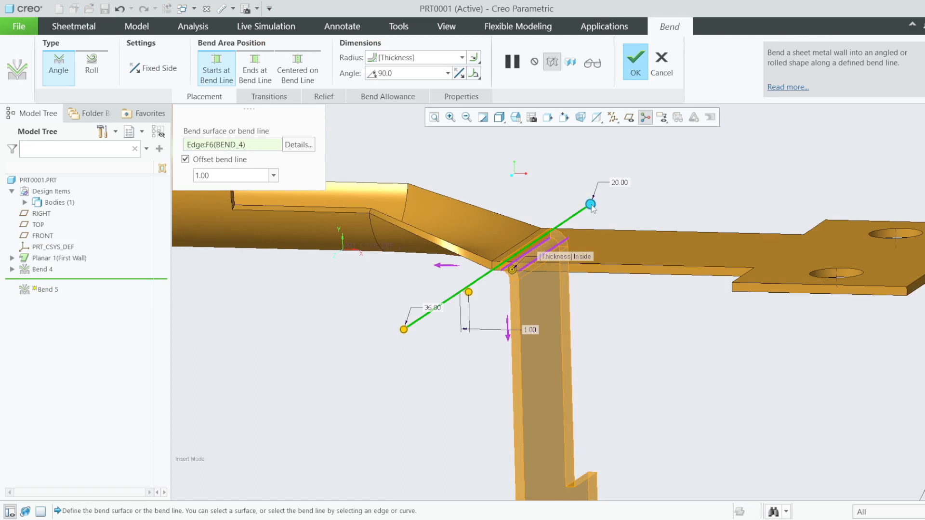
scroll(585, 234, down, 2)
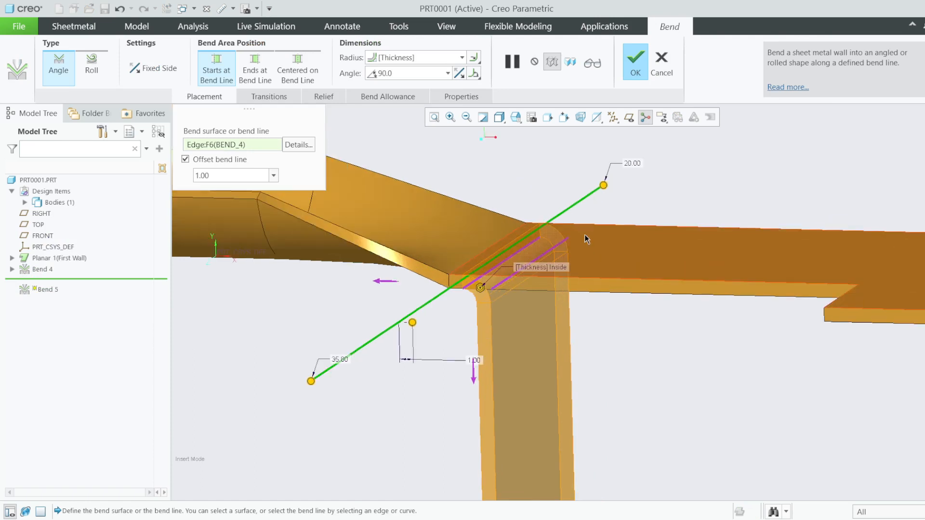
scroll(594, 230, down, 3)
scroll(606, 261, up, 3)
scroll(539, 260, down, 1)
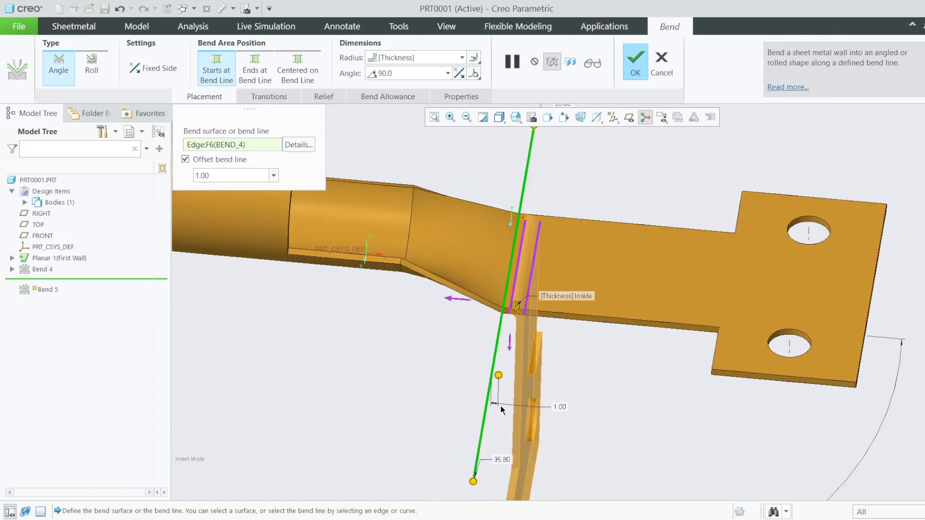
drag(474, 481, 513, 246)
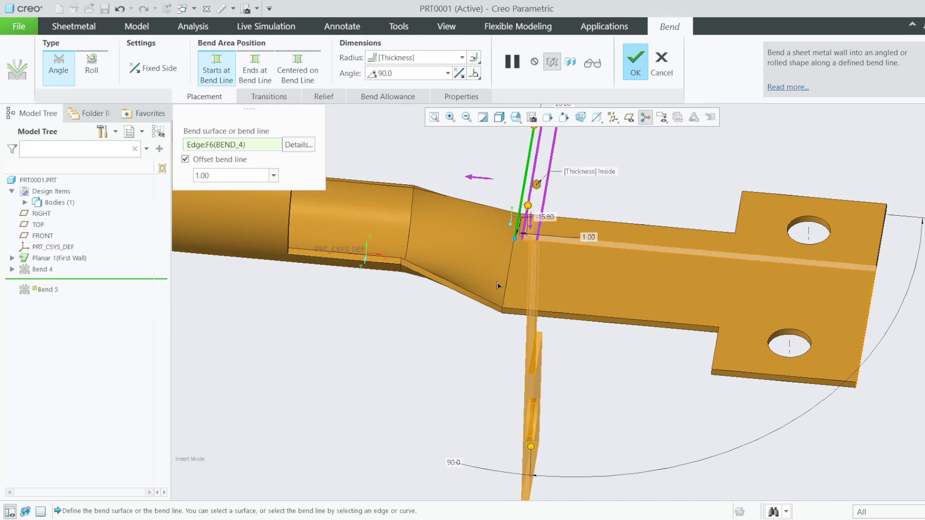
middle_drag(506, 273, 548, 117)
- Preview the redefined bend, then shift the bend line offset to -10.60
click(593, 63)
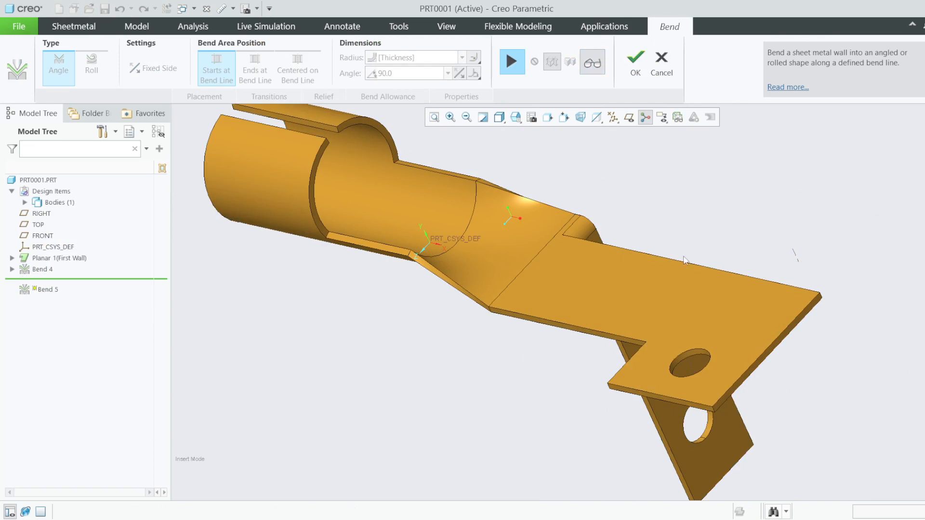
middle_drag(686, 258, 626, 244)
scroll(623, 289, down, 3)
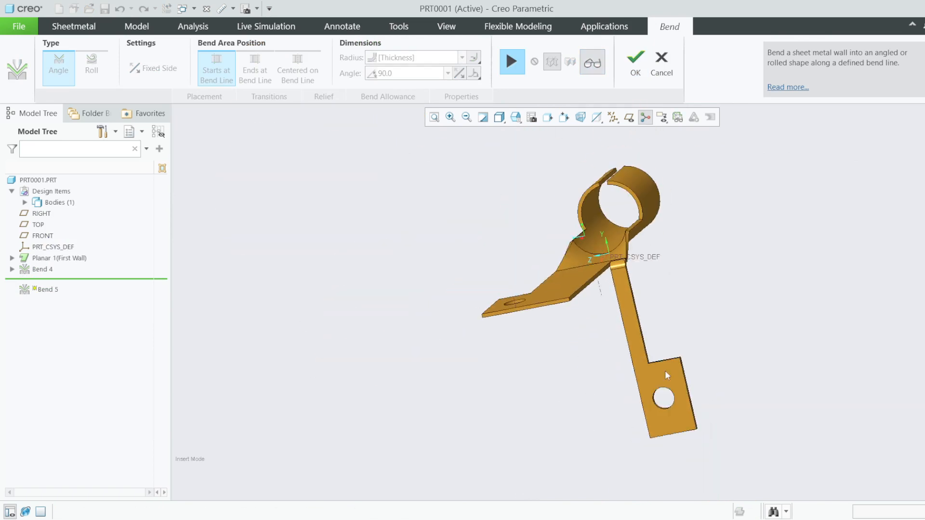
click(512, 62)
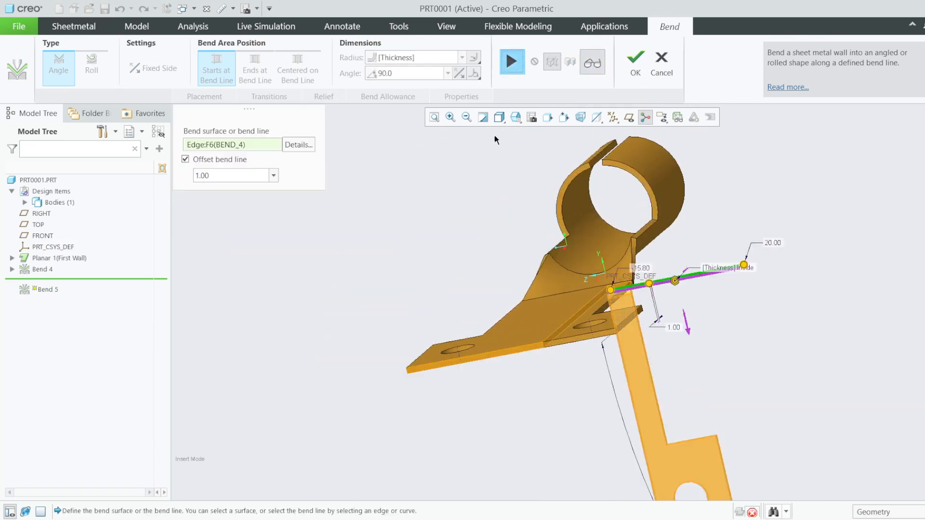
middle_drag(494, 135, 555, 237)
drag(555, 237, 557, 337)
middle_drag(574, 342, 530, 332)
- Set Bend 5's bend-line chain End 1 and End 2 lengths to 0.00 and finish the bend
click(299, 146)
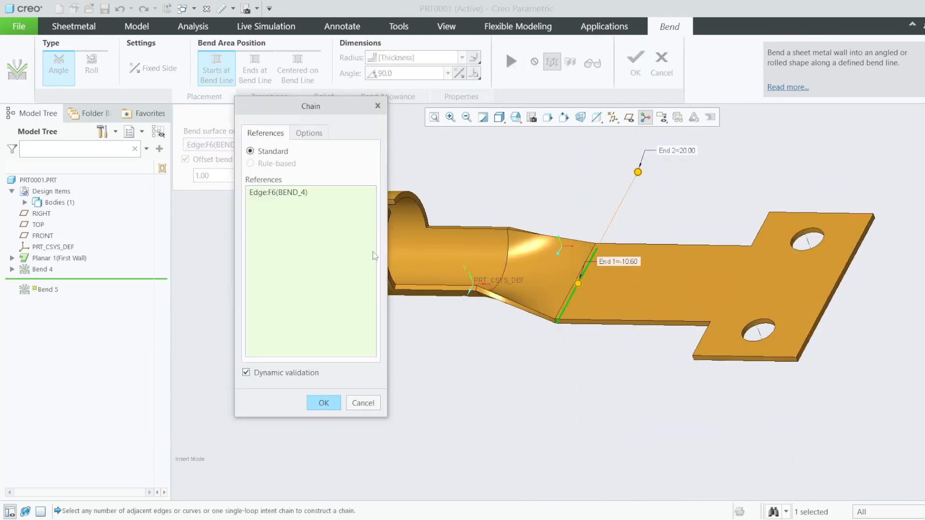
click(309, 137)
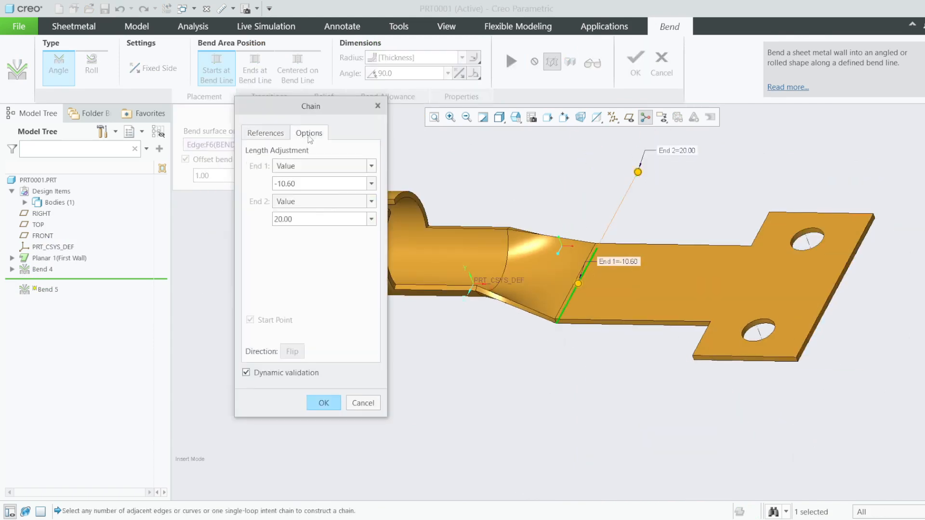
double_click(310, 183)
text(0)
key(Return)
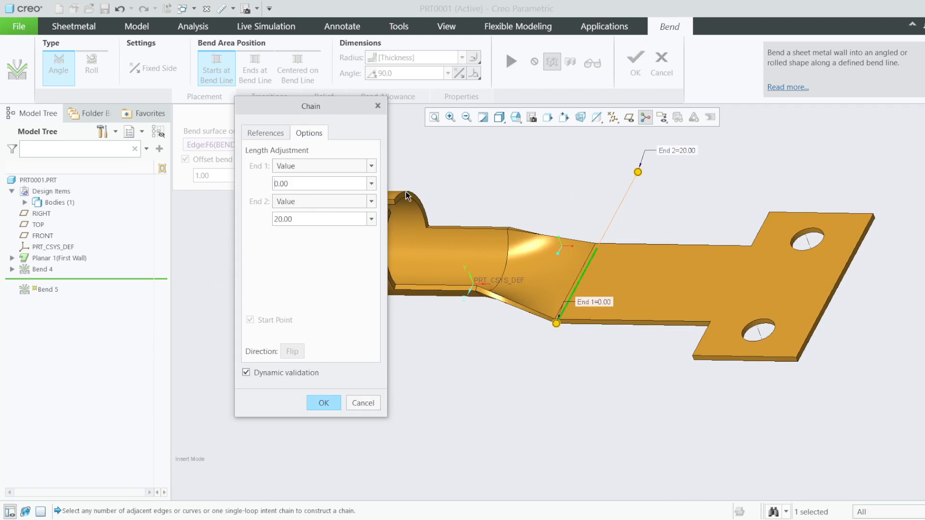
drag(307, 219, 245, 220)
text(0)
key(Return)
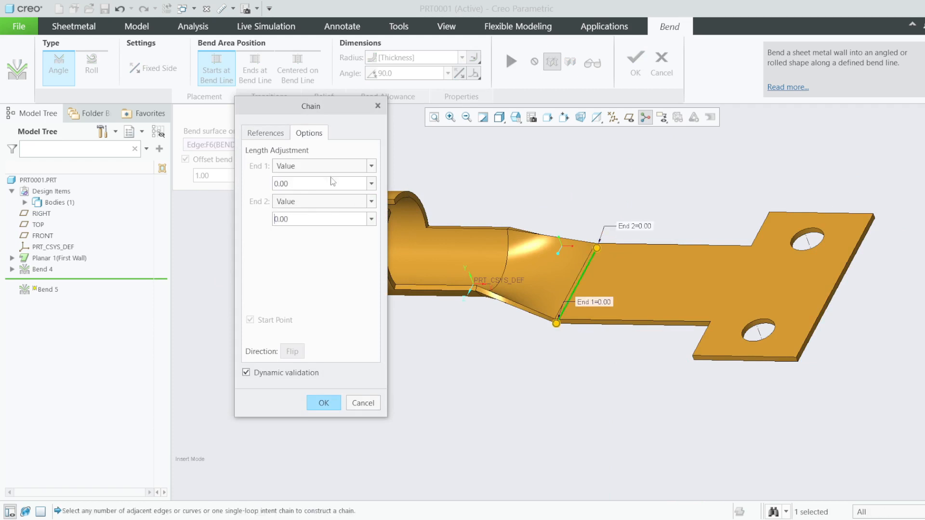
click(323, 403)
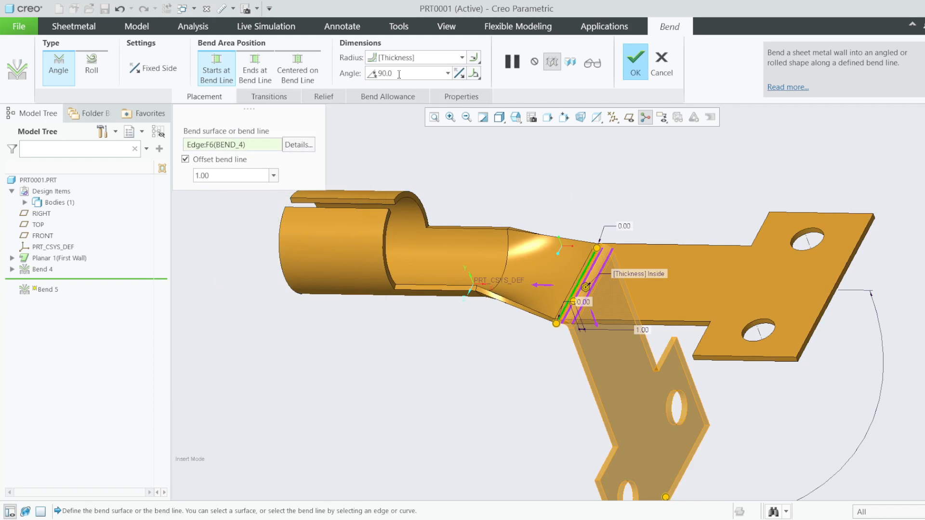
click(635, 62)
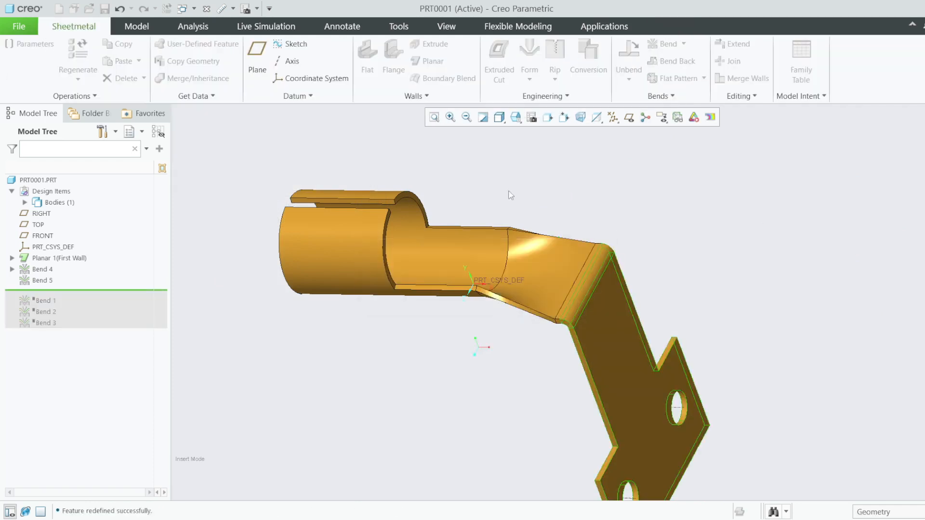
mouse_move(507, 193)
middle_down()
mouse_move(592, 229)
mouse_move(570, 249)
mouse_move(592, 256)
middle_up()
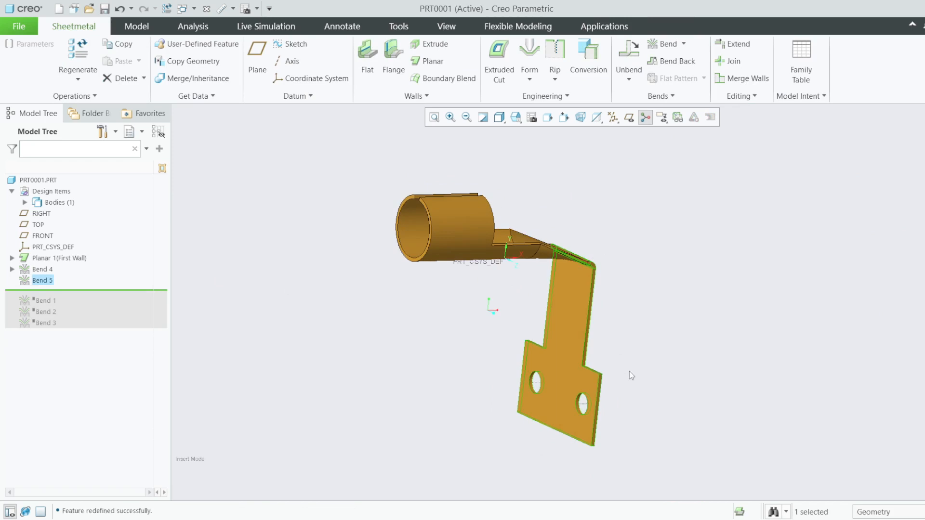
scroll(629, 371, down, 4)
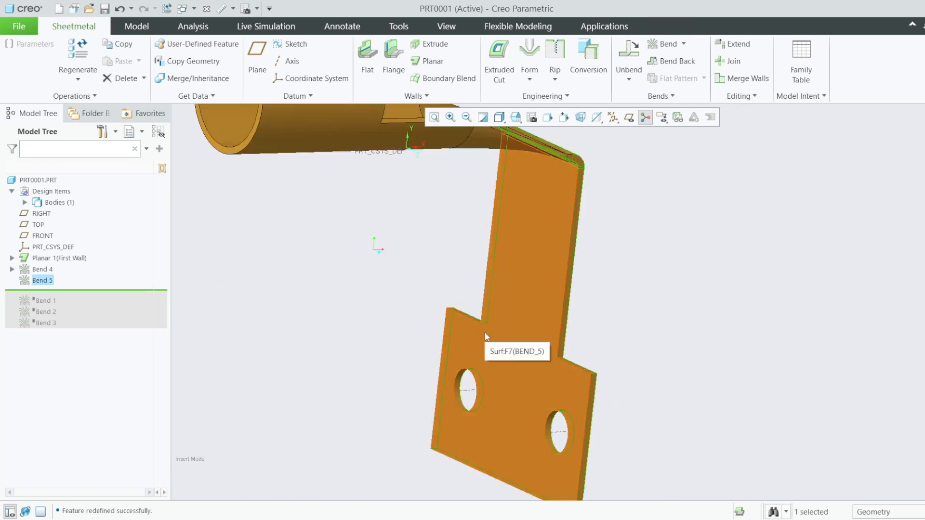
scroll(645, 316, up, 3)
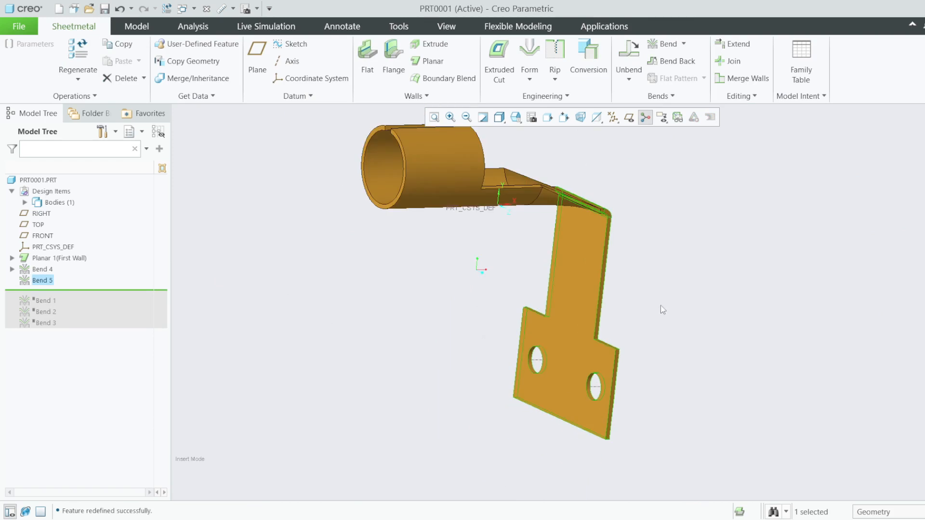
middle_drag(649, 316, 646, 244)
- Start a new bend on the holed flange face, rotated to face the viewer
click(668, 44)
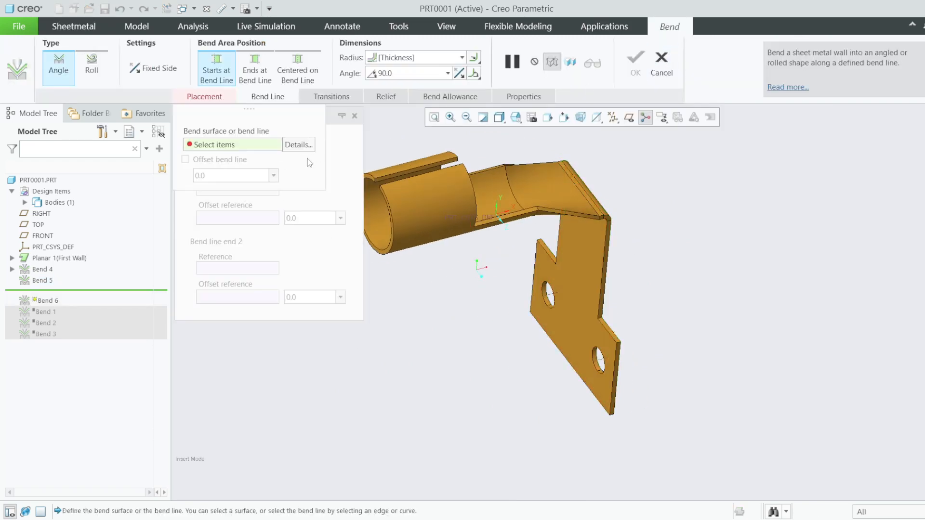
click(586, 326)
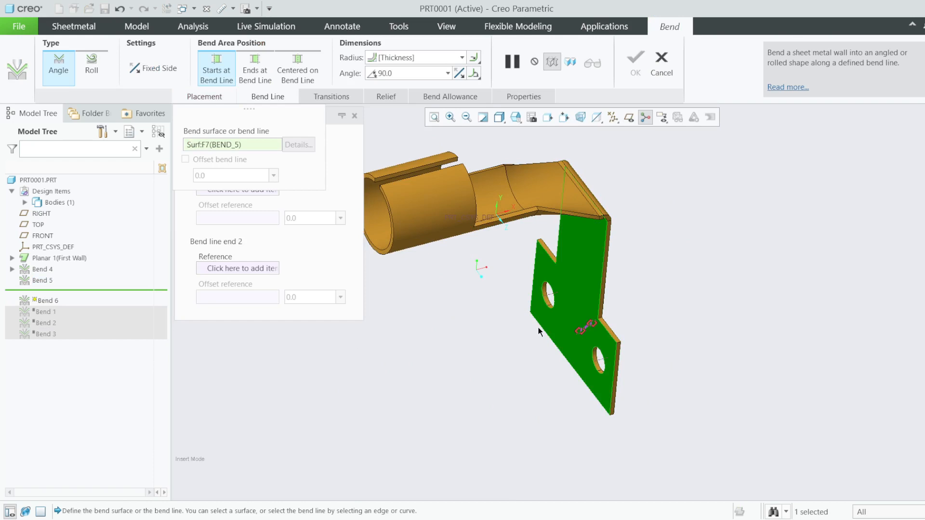
scroll(539, 327, down, 3)
middle_drag(557, 355, 583, 338)
scroll(600, 324, down, 4)
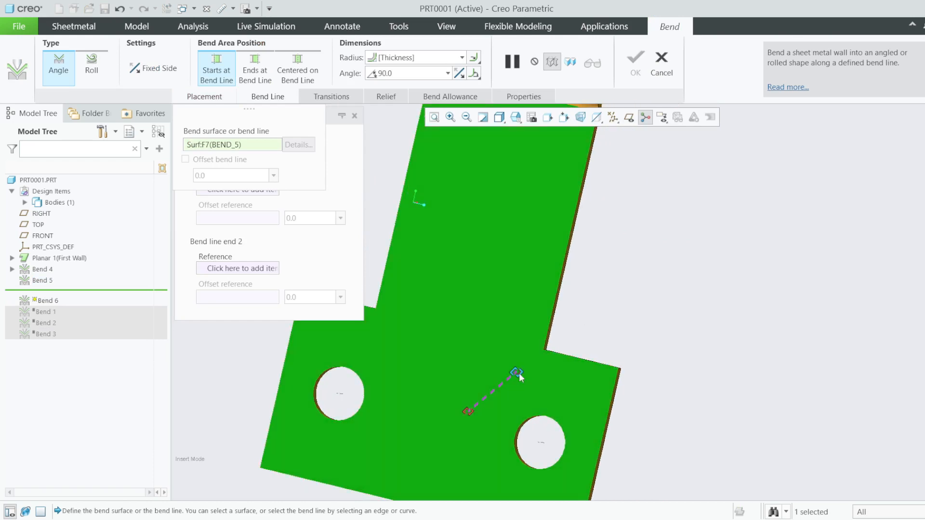
- Run the bend line between the two notch corner vertices for a 90° fold
drag(519, 373, 551, 360)
drag(615, 388, 544, 351)
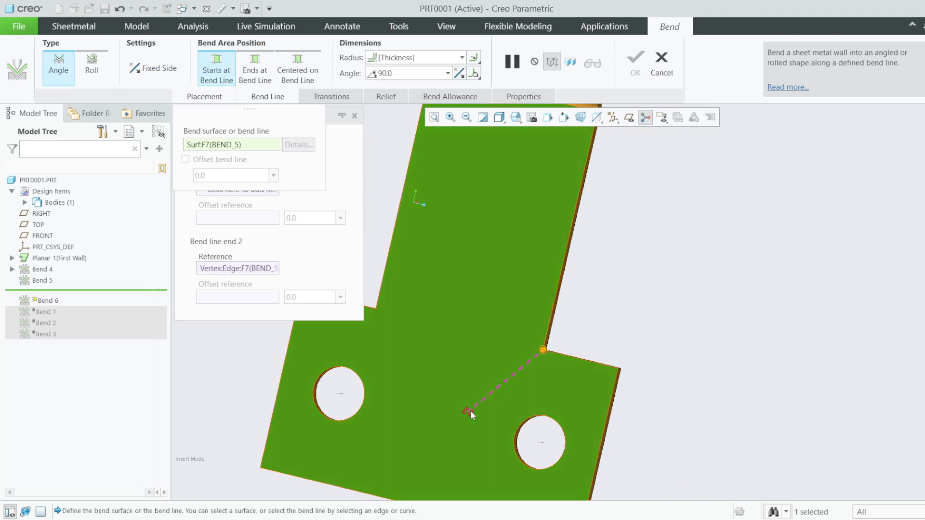
drag(468, 412, 377, 307)
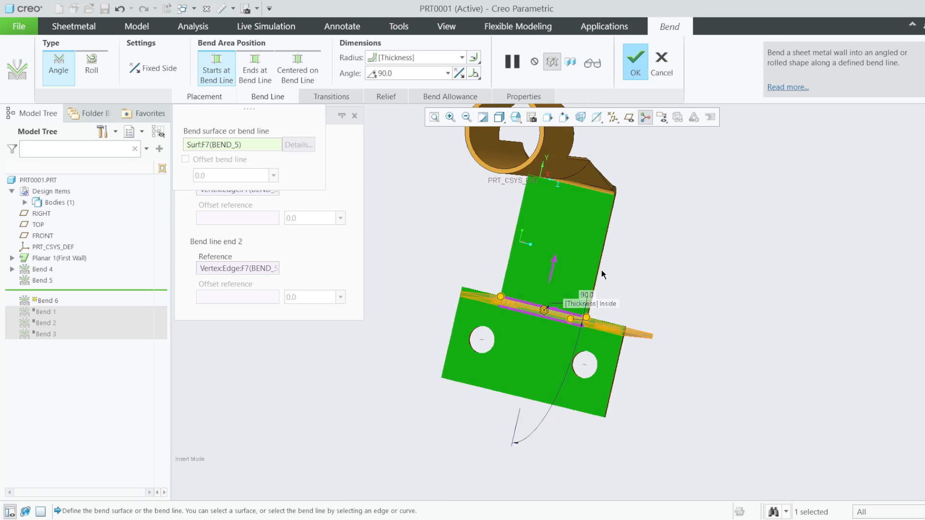
middle_drag(572, 262, 616, 276)
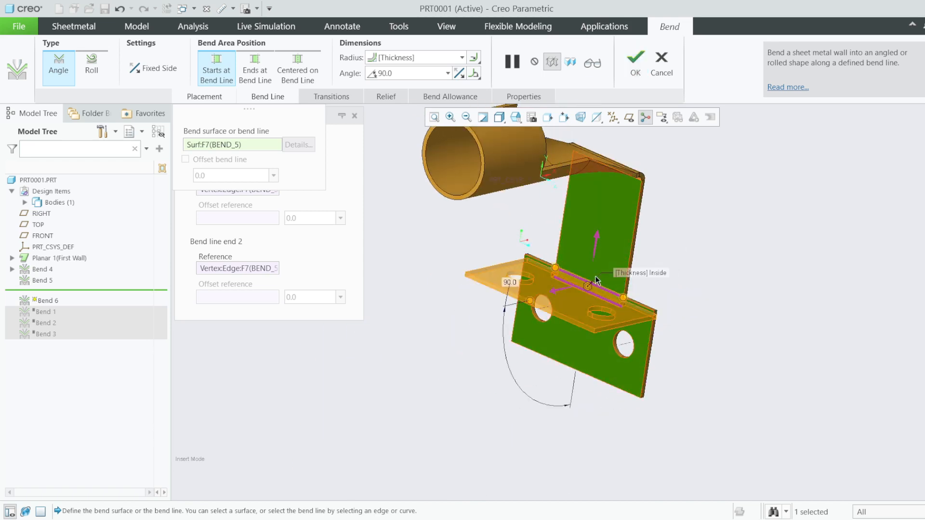
scroll(593, 258, down, 4)
middle_drag(660, 348, 706, 267)
scroll(674, 268, down, 5)
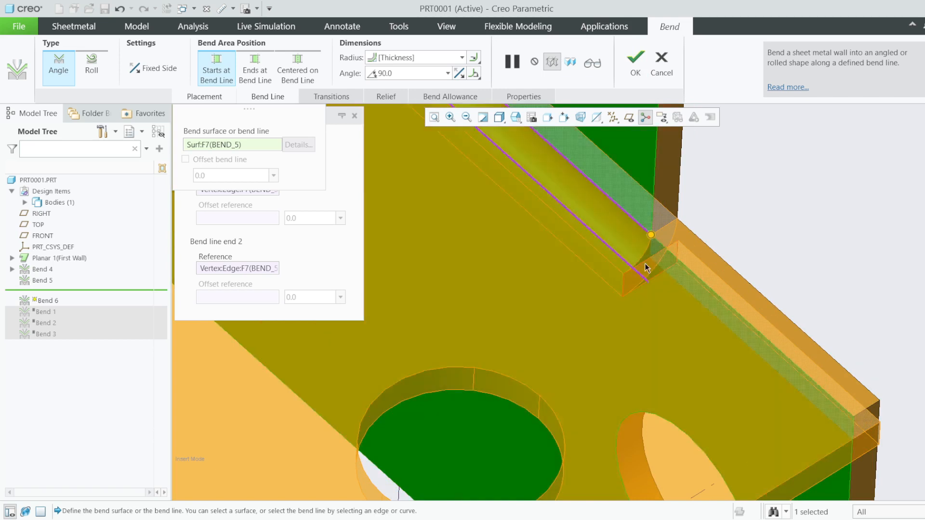
click(375, 96)
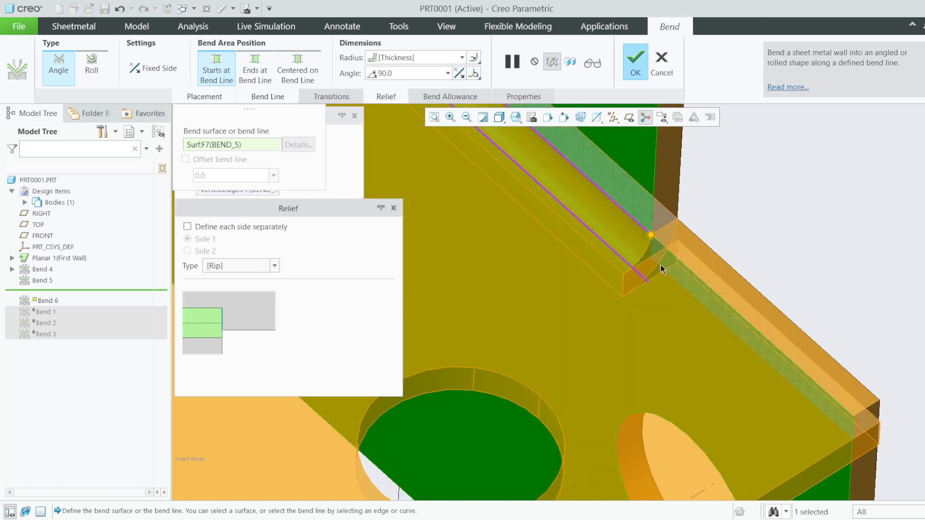
- Set Bend 6's relief type to No Relief and preview the 90° fold
click(275, 266)
click(219, 279)
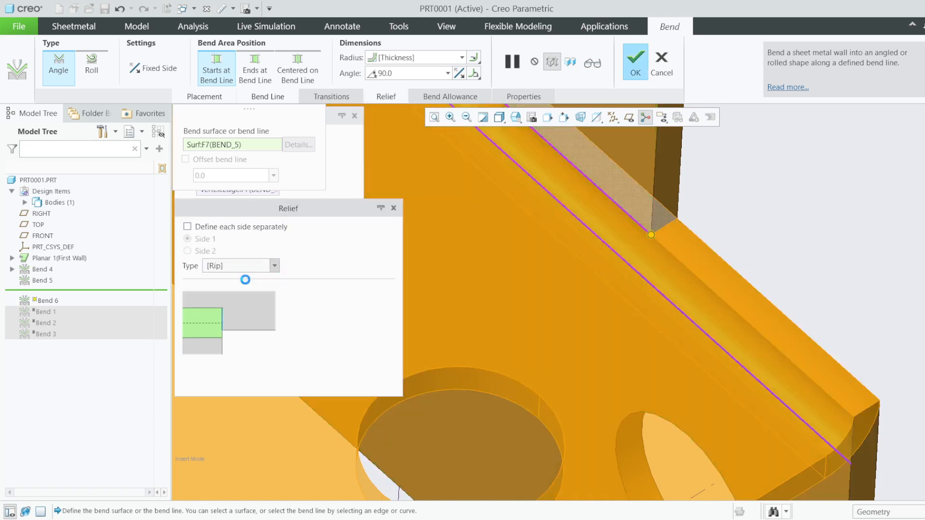
scroll(701, 263, up, 3)
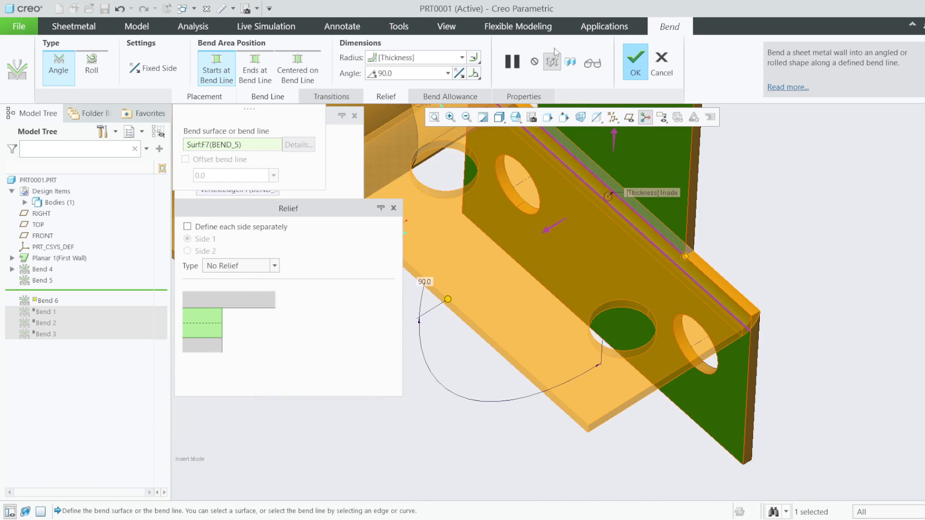
click(591, 63)
scroll(713, 285, down, 5)
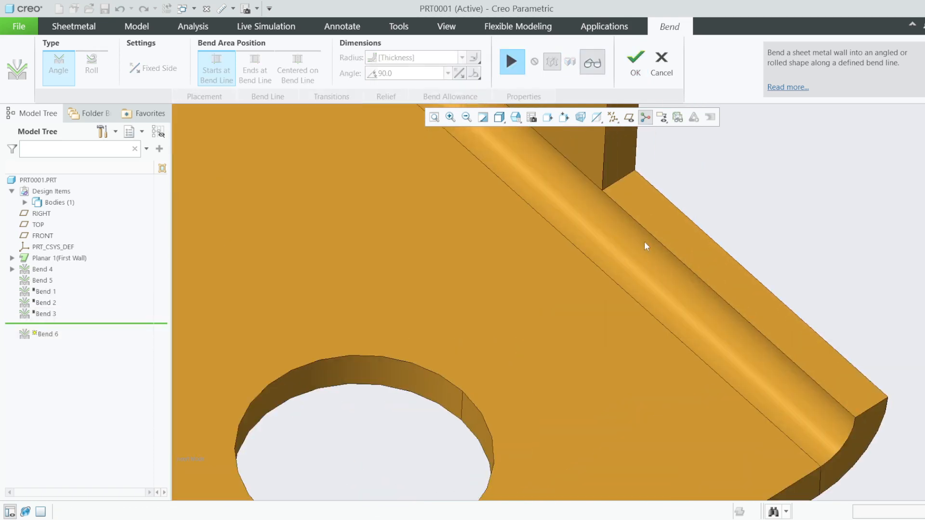
scroll(646, 241, up, 6)
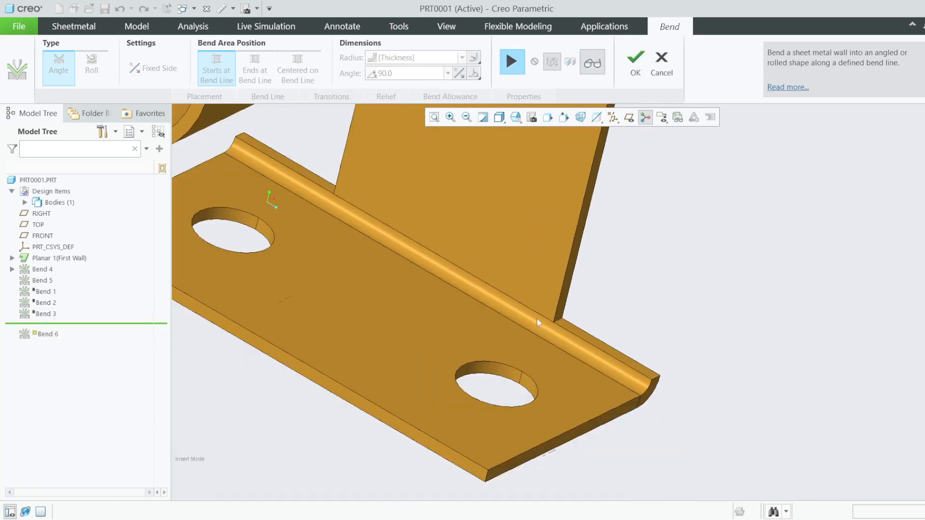
scroll(537, 321, down, 2)
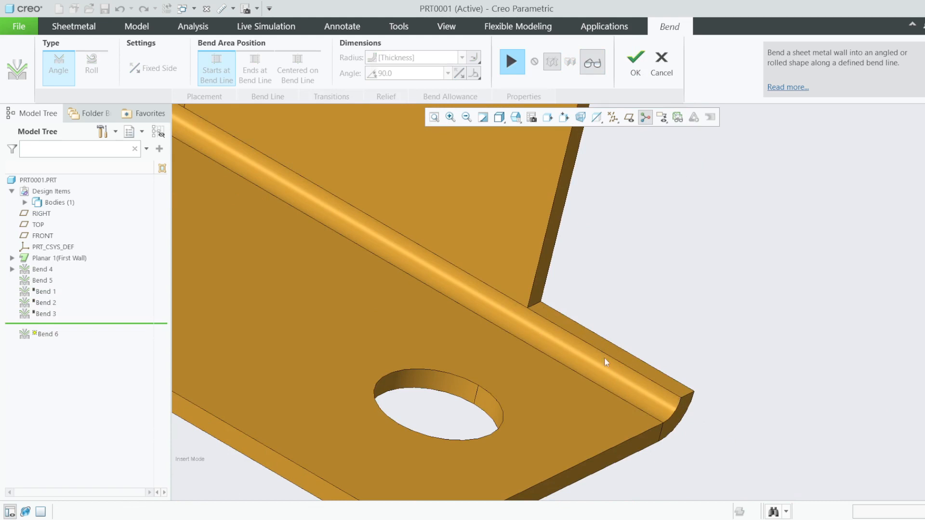
- Give Bend 6 a rectangular relief 10 wide
click(512, 62)
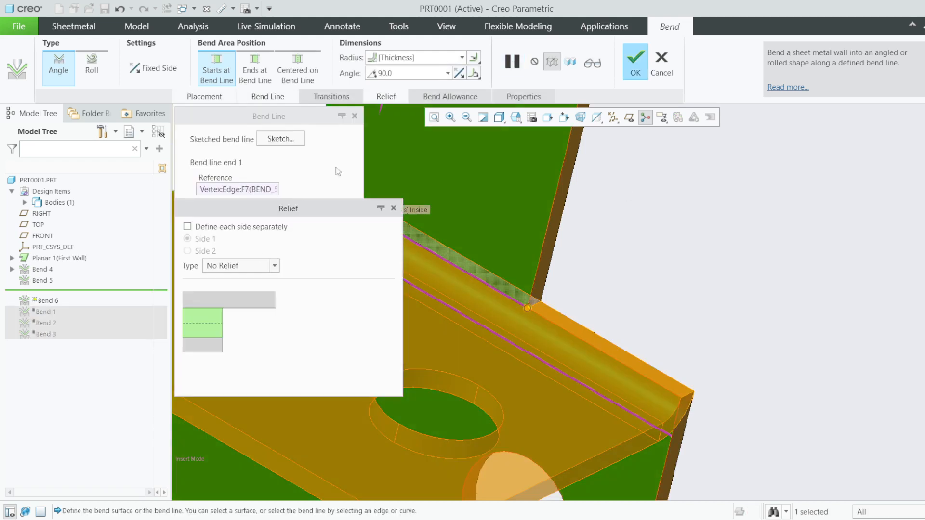
click(274, 266)
click(243, 314)
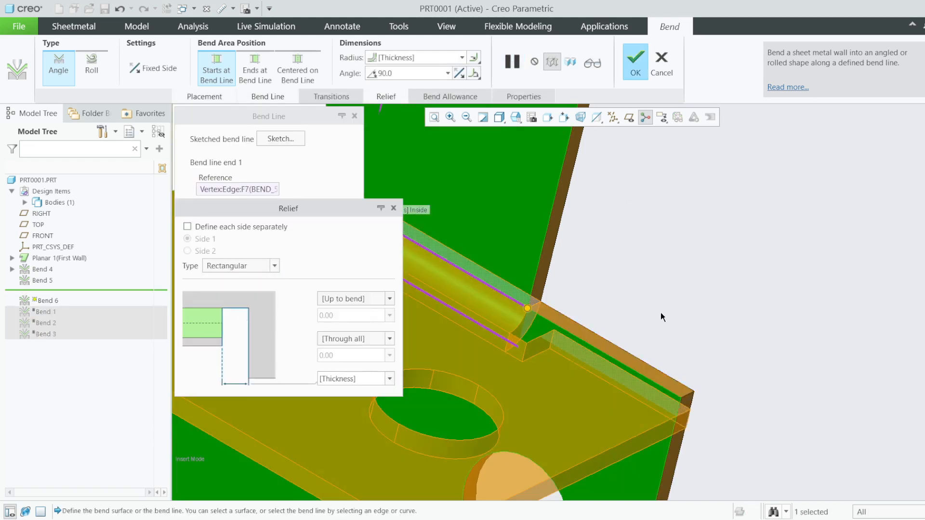
click(360, 376)
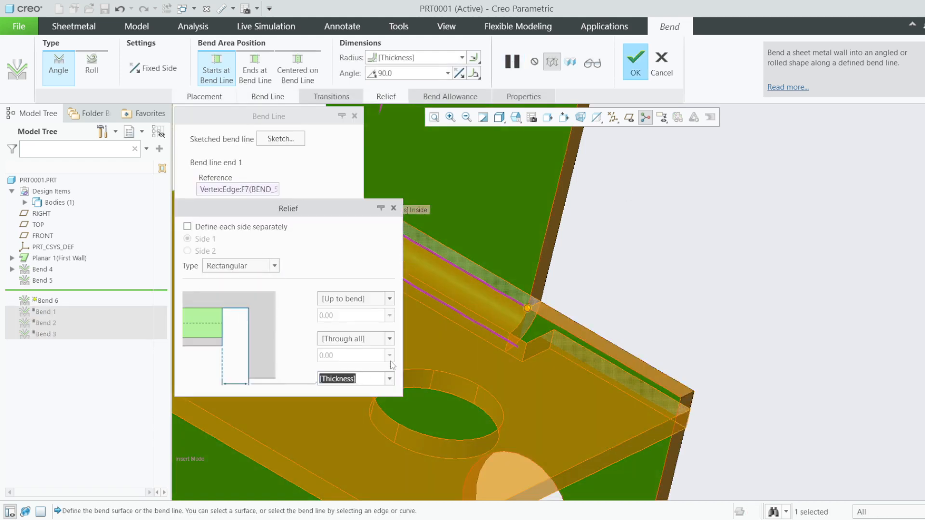
text(10)
key(Return)
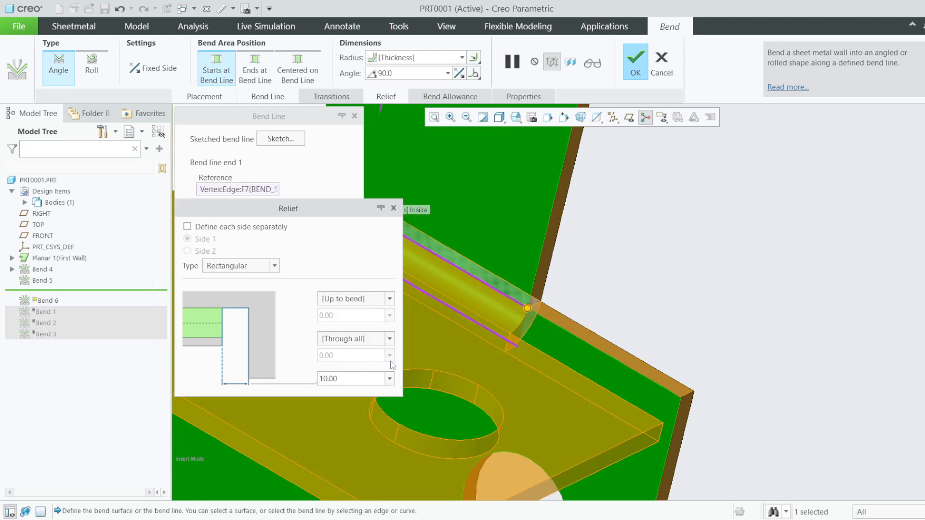
- Preview the 90° folded holed tab and return to the standard view
click(593, 63)
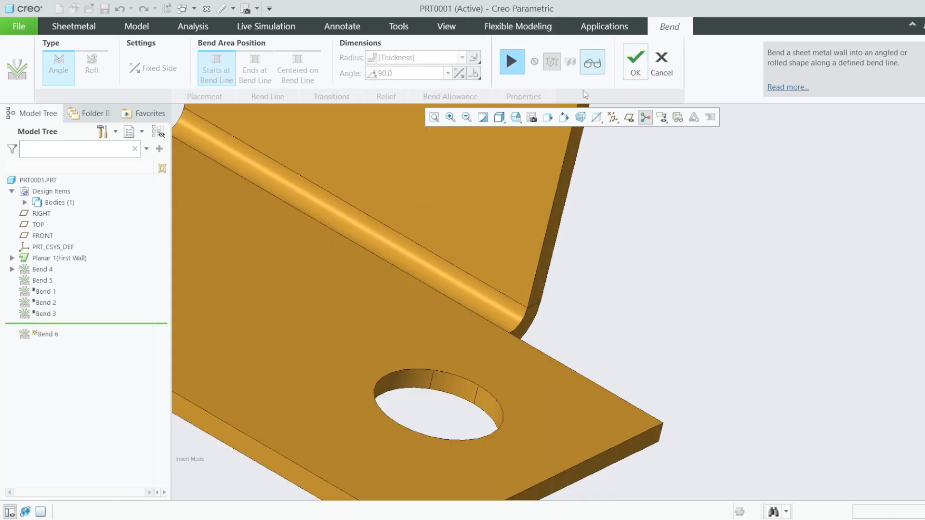
scroll(724, 280, down, 3)
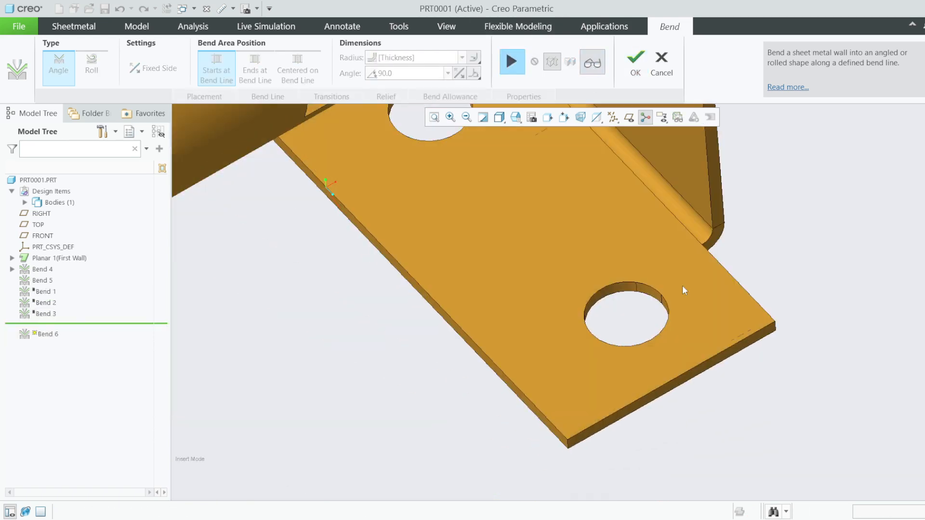
scroll(689, 318, down, 2)
scroll(748, 295, down, 3)
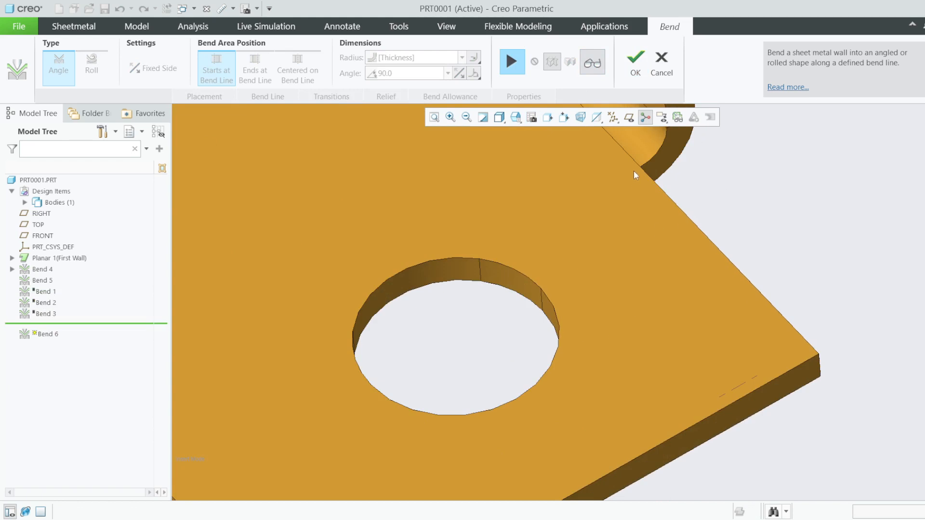
scroll(664, 170, up, 1)
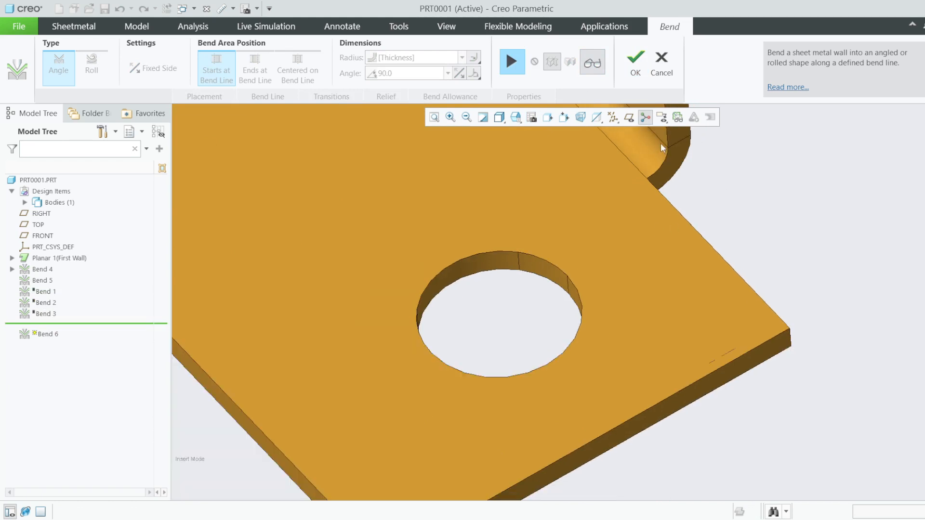
scroll(723, 304, up, 4)
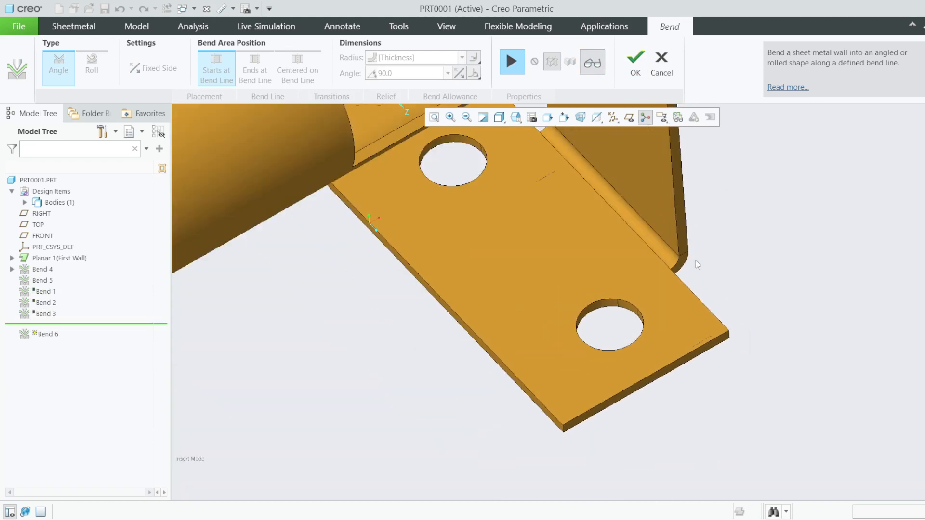
key(ctrl+d)
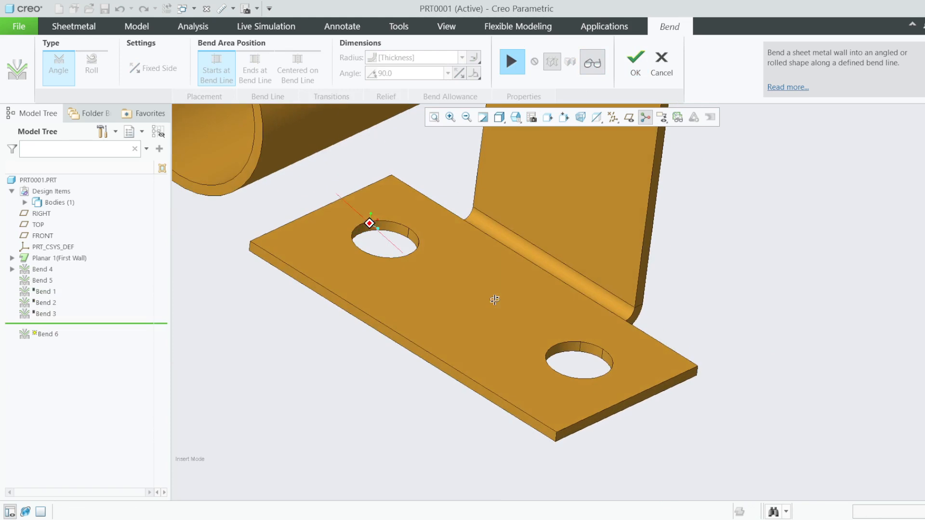
- Change Bend 6's relief to Obround, sized to the sheet Thickness
click(513, 64)
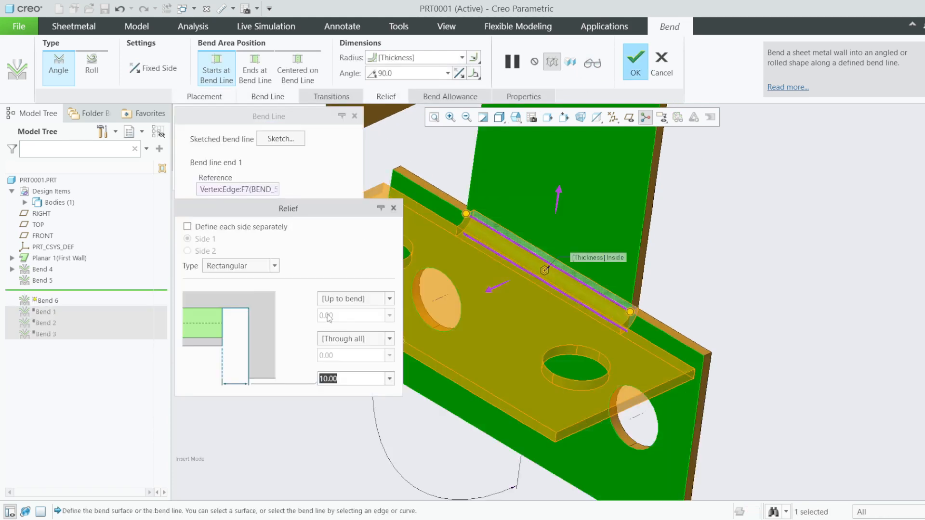
click(275, 266)
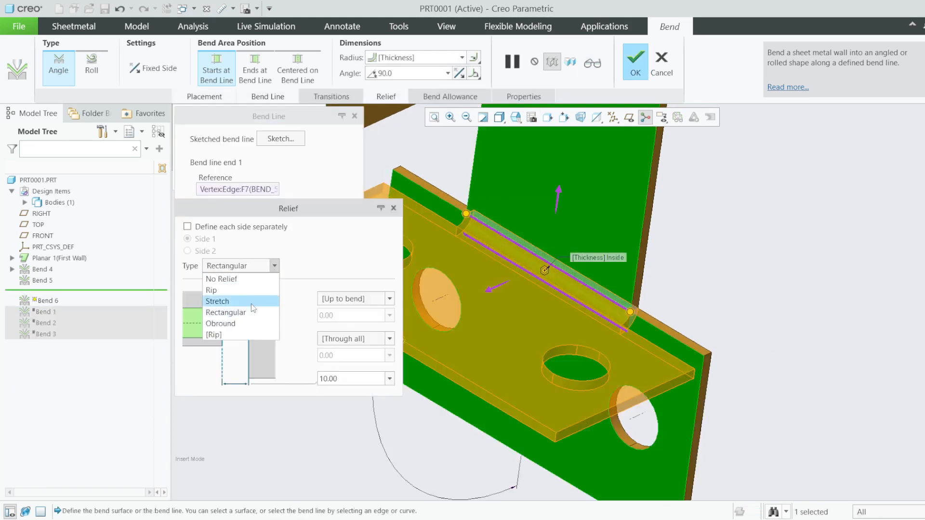
click(235, 324)
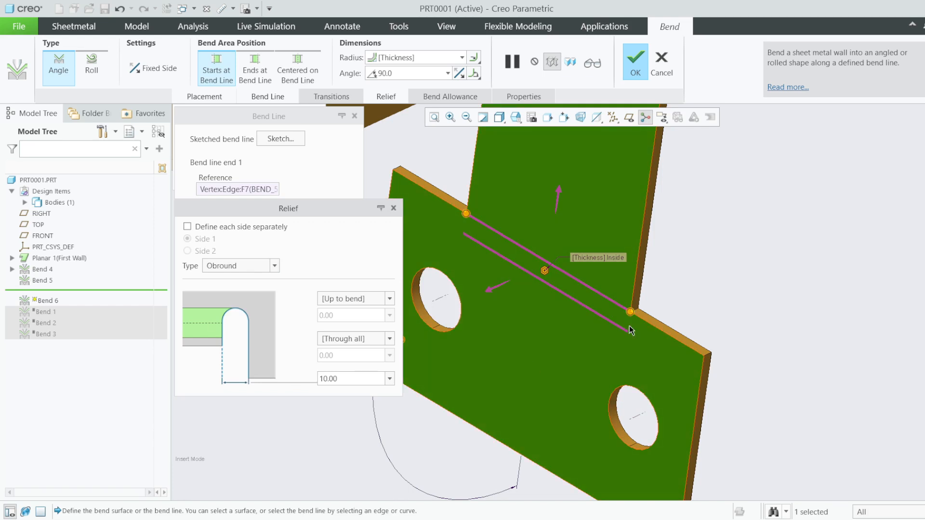
click(389, 379)
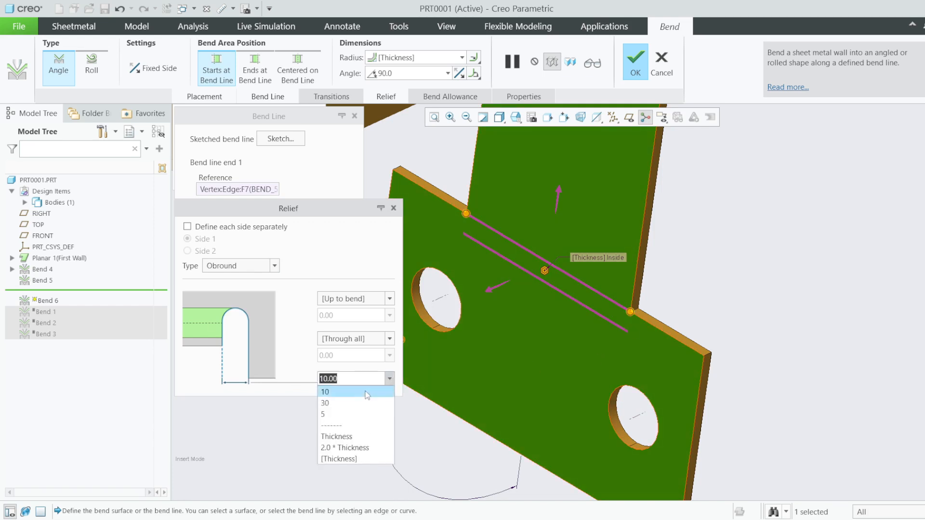
click(356, 436)
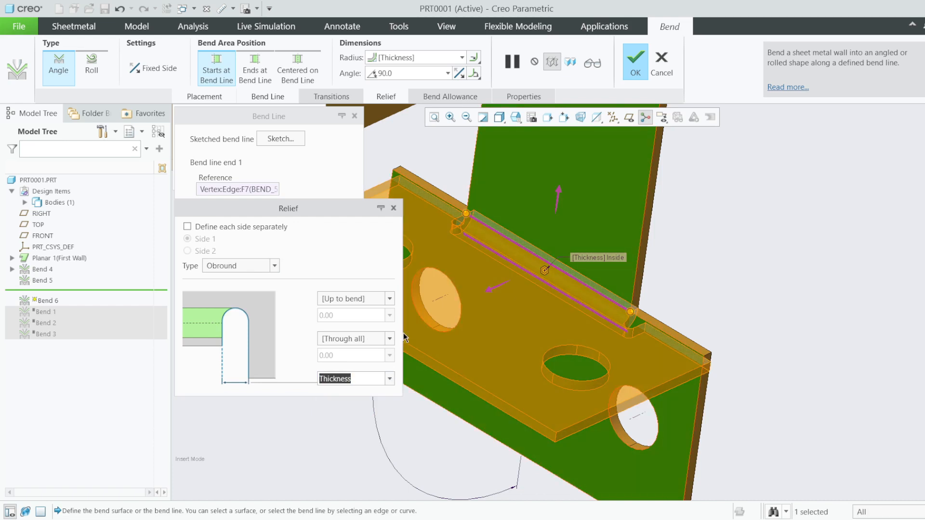
- Preview the rounded obround relief notches beside the bend, then resume editing
click(594, 62)
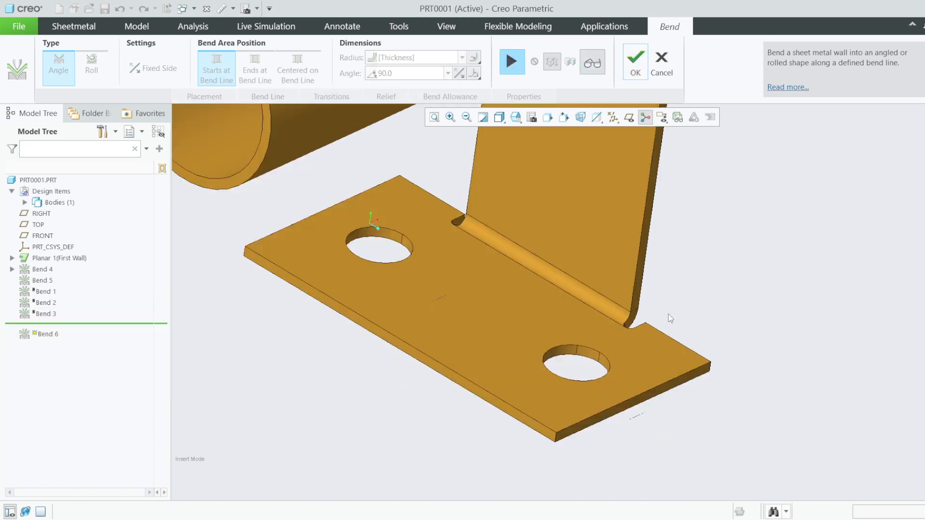
scroll(565, 347, down, 4)
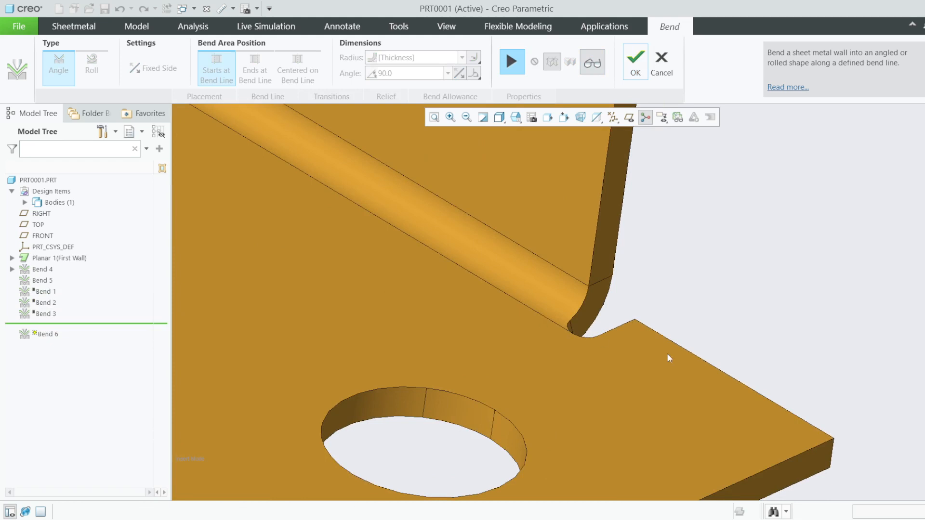
scroll(667, 354, up, 4)
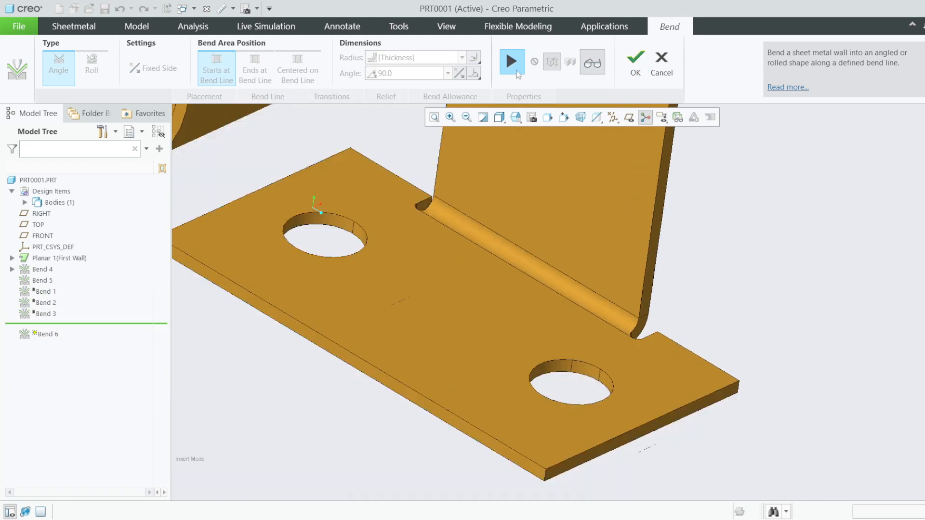
click(593, 62)
- Try Stretch relief on Bend 6 with a 30° stretch angle and preview it
click(276, 267)
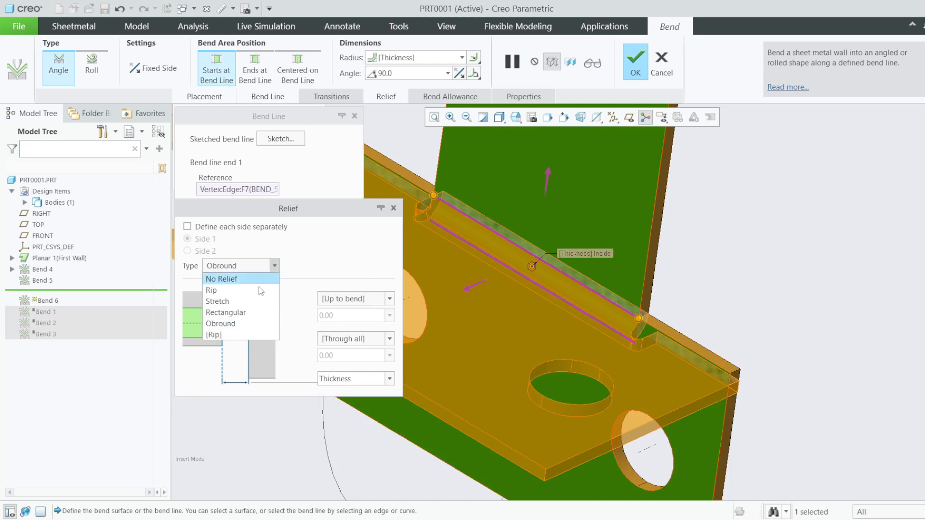
click(222, 300)
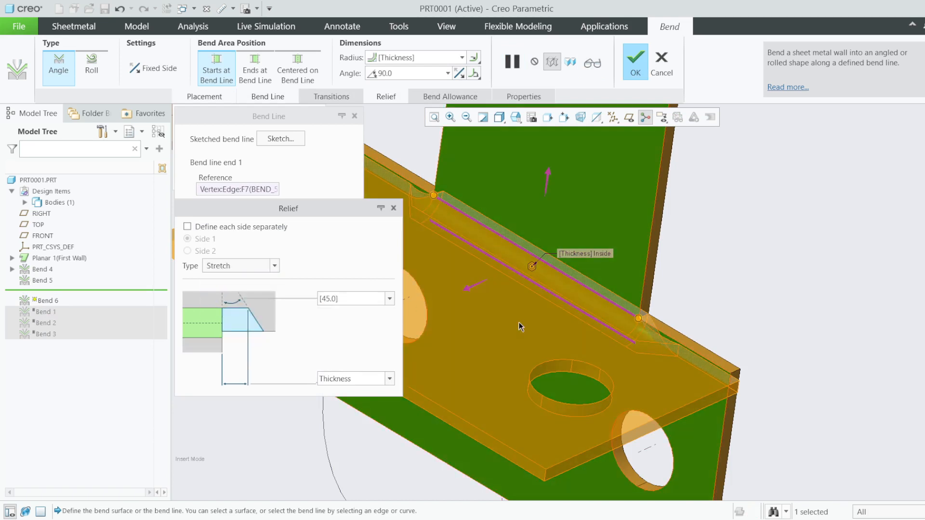
scroll(662, 328, down, 3)
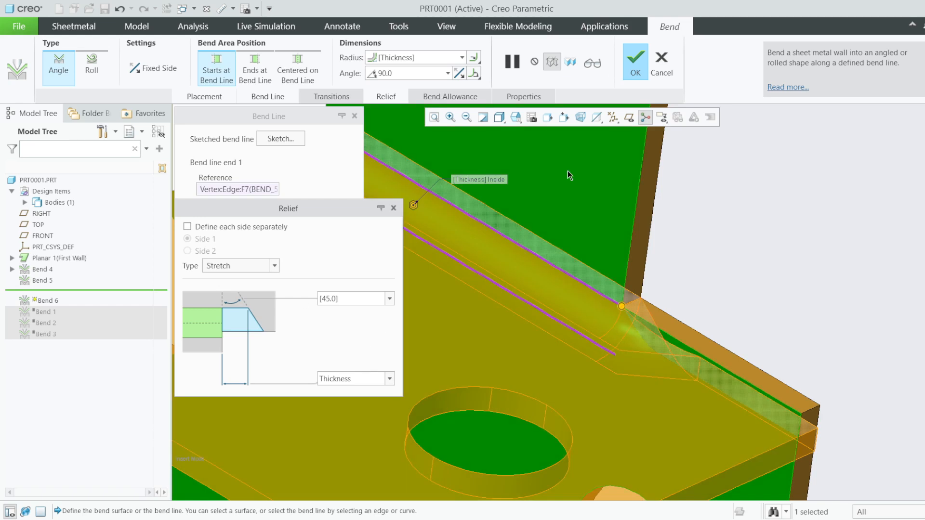
click(592, 63)
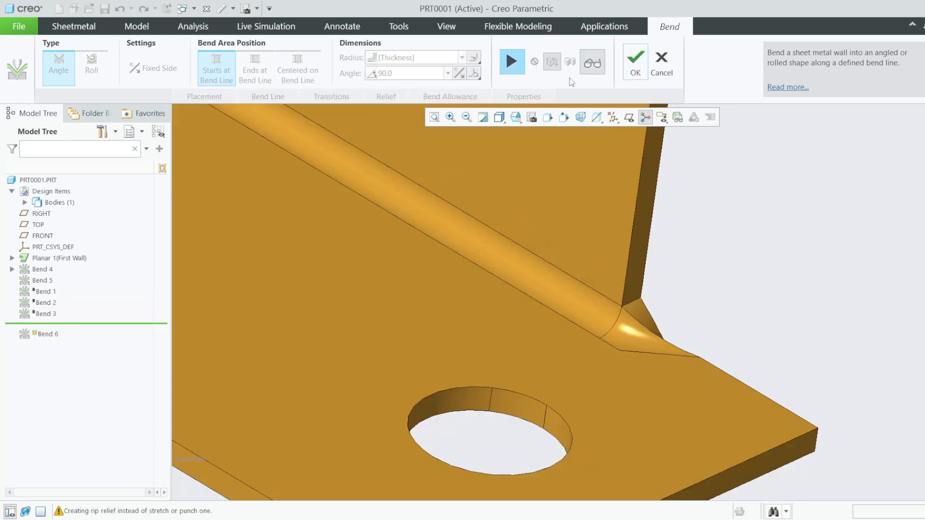
click(517, 61)
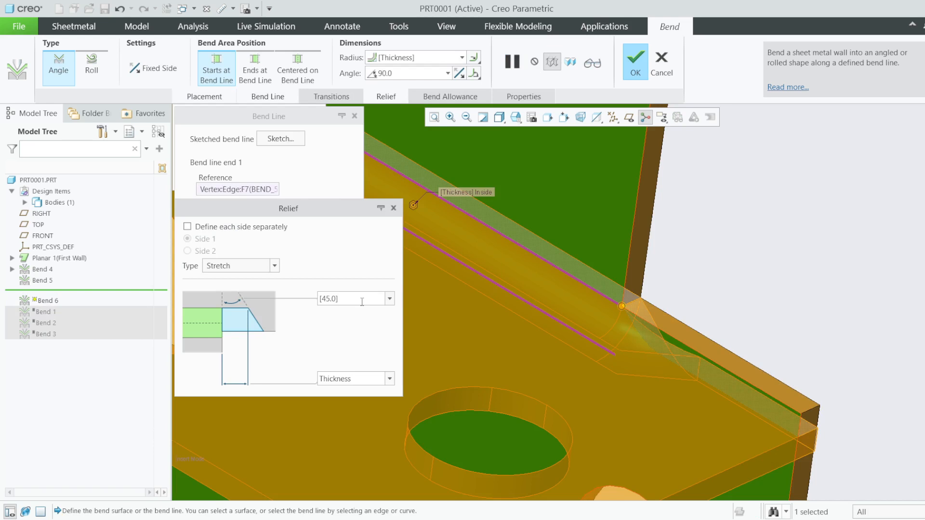
click(390, 299)
click(352, 328)
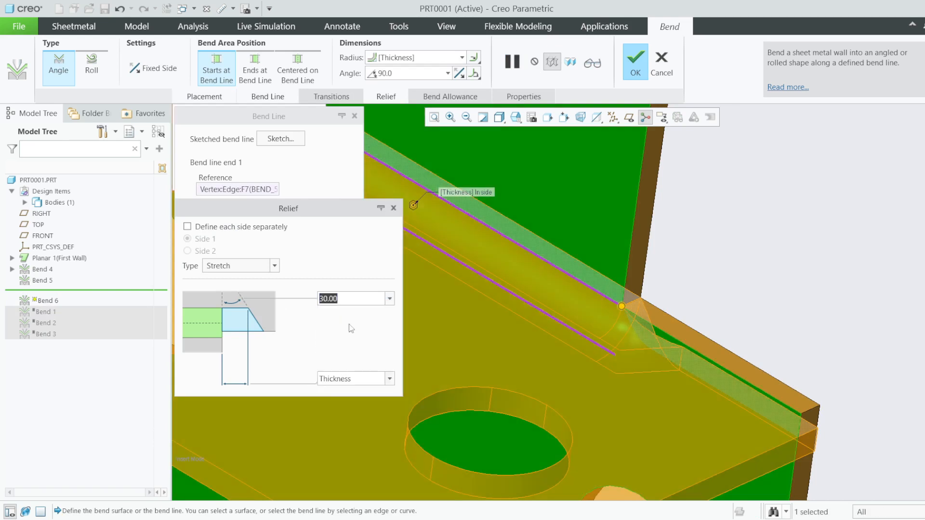
- Switch to Rectangular relief 30.00 wide and finish Bend 6
click(274, 265)
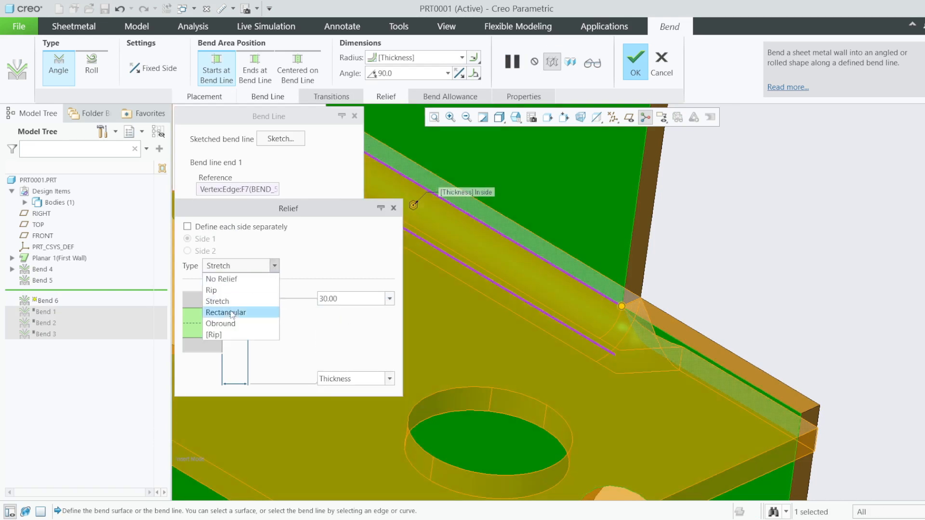
click(226, 301)
double_click(365, 378)
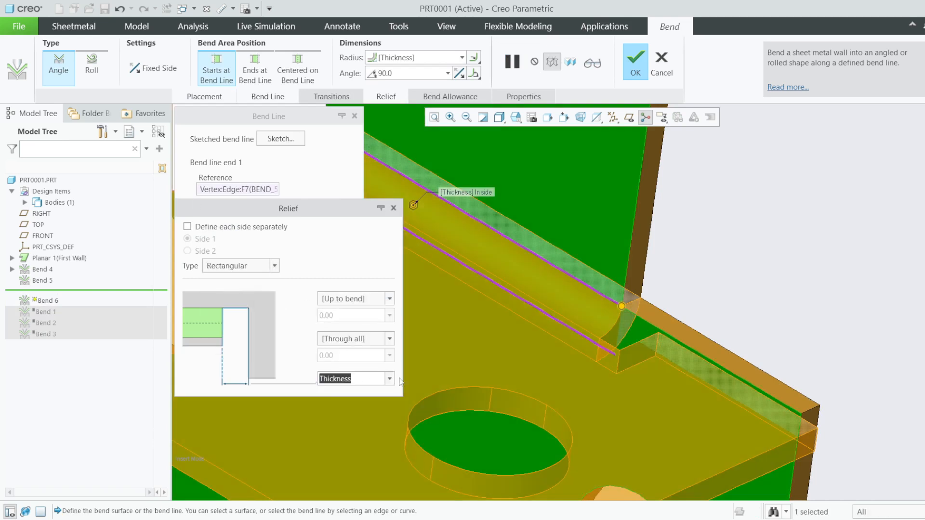
text(30)
key(Return)
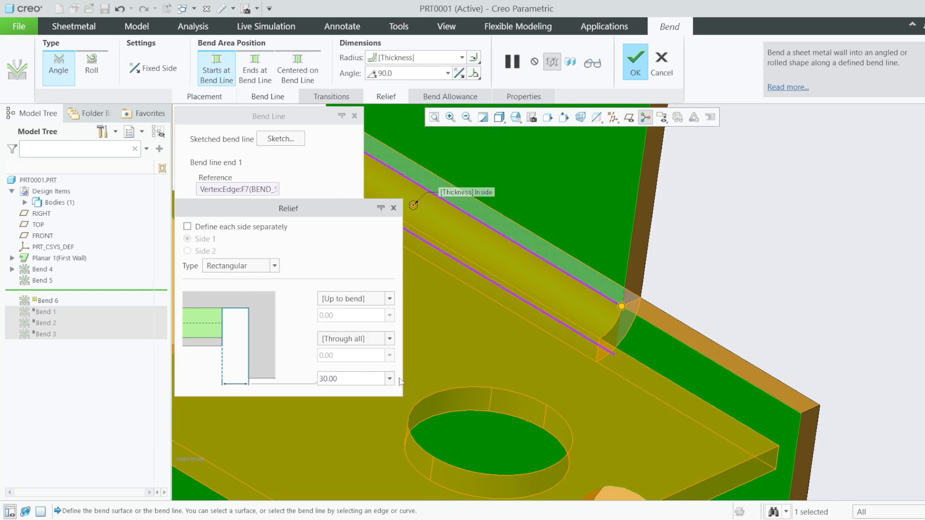
middle_drag(584, 287, 602, 270)
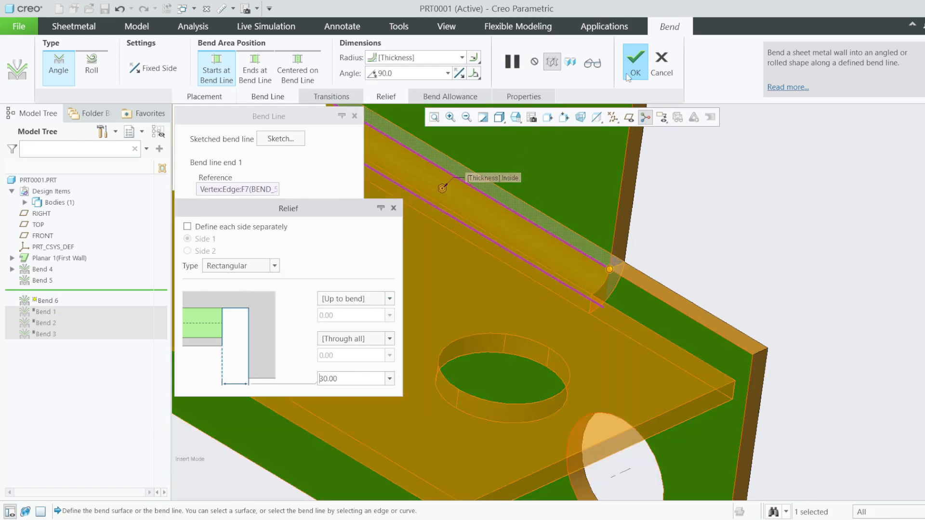
click(641, 63)
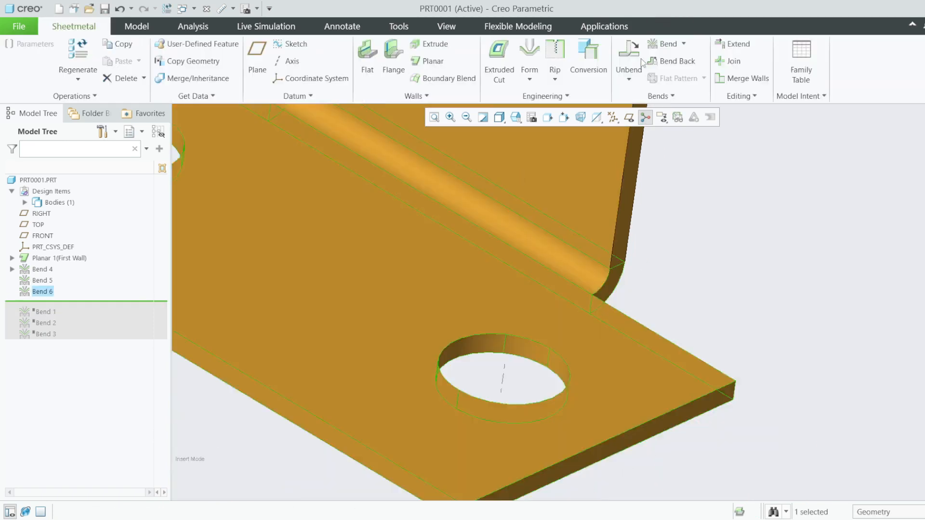
scroll(673, 317, up, 7)
scroll(693, 267, down, 3)
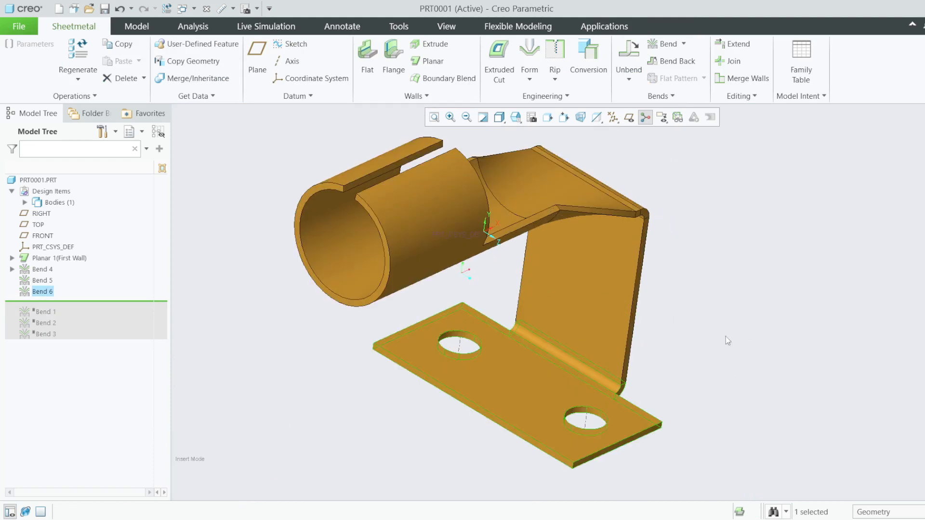
mouse_move(725, 337)
middle_down()
mouse_move(616, 338)
mouse_move(741, 355)
mouse_move(655, 297)
mouse_move(665, 322)
middle_up()
scroll(667, 322, up, 2)
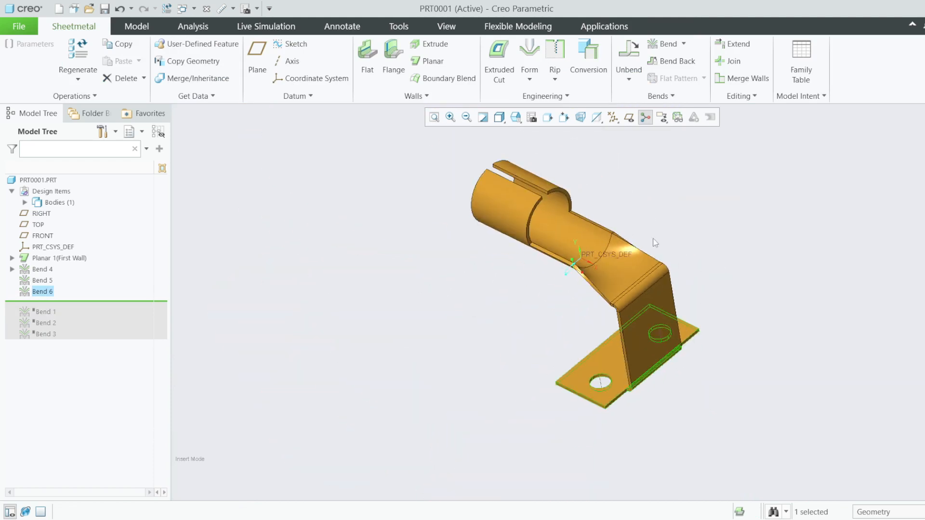
scroll(625, 212, down, 3)
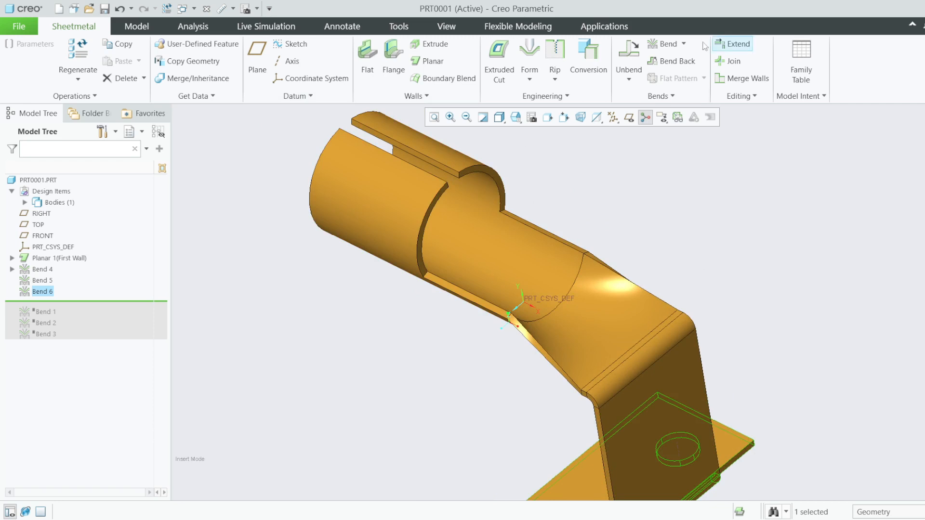
scroll(300, 219, up, 2)
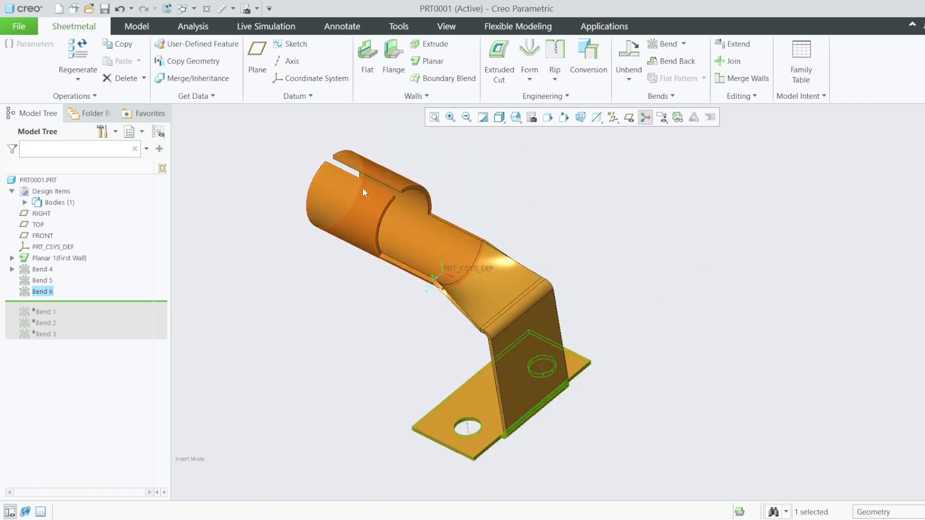
drag(90, 302, 75, 268)
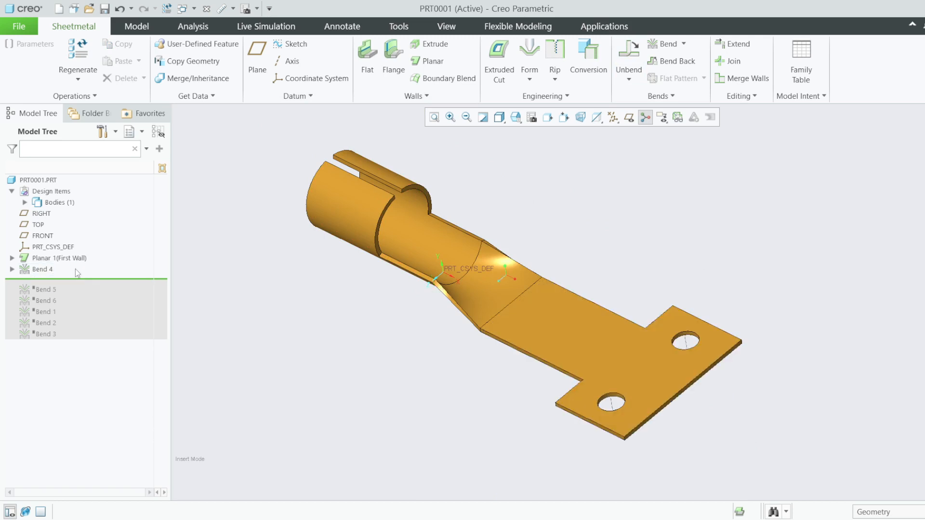
- Reopen Bend 4's definition and begin editing its bend-line sketch
right_click(31, 269)
click(53, 214)
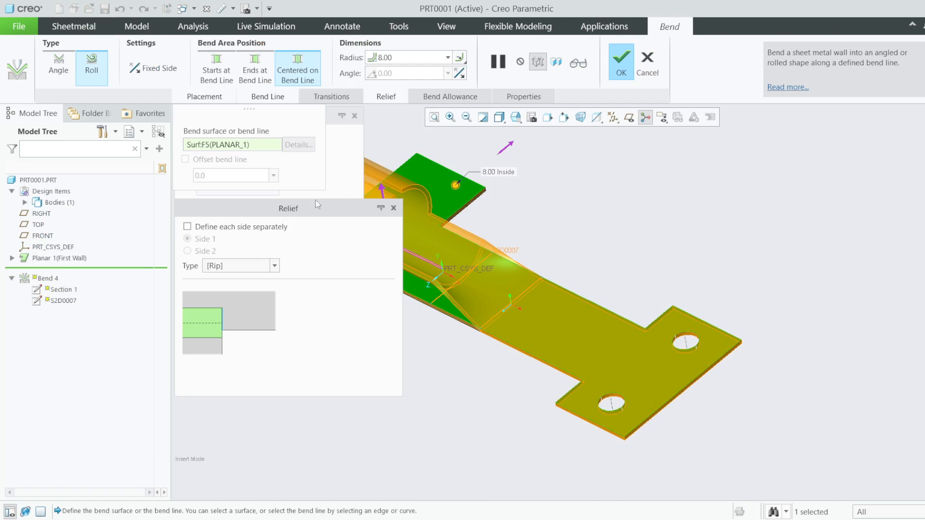
drag(322, 207, 790, 257)
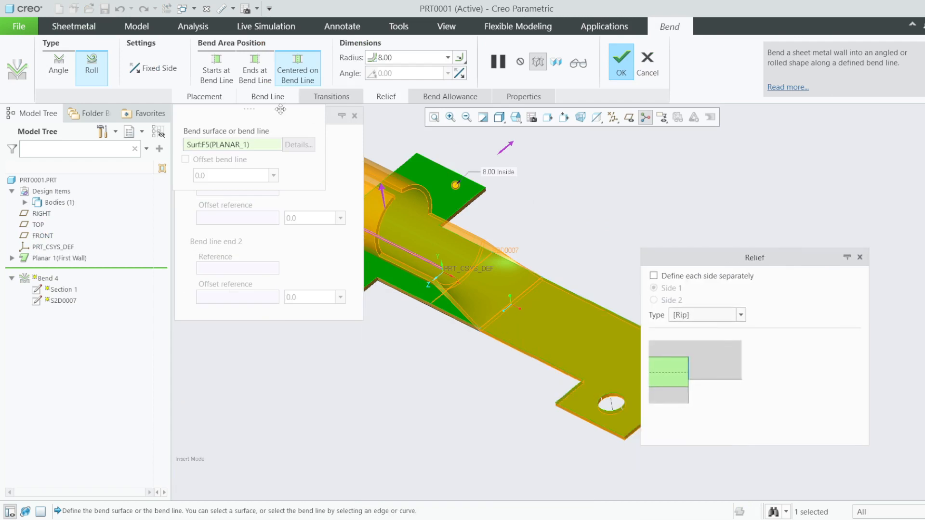
click(259, 99)
click(259, 98)
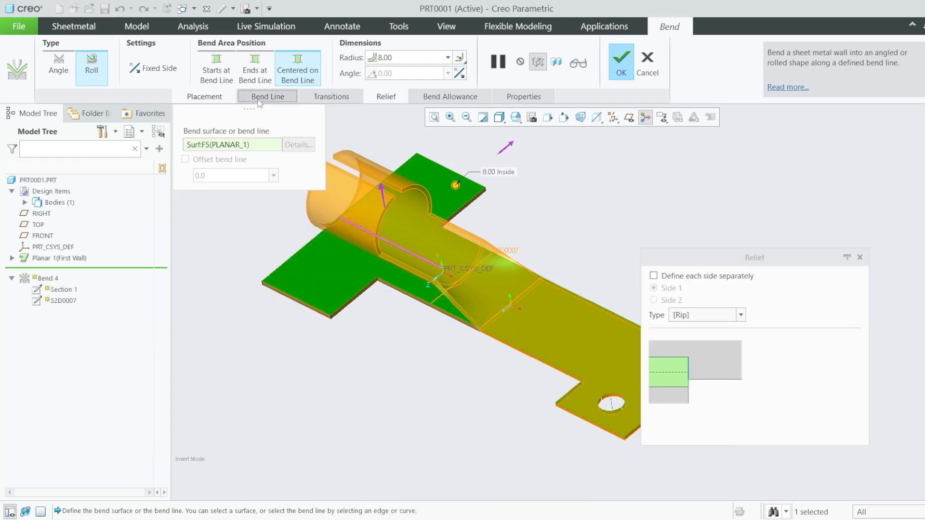
click(271, 138)
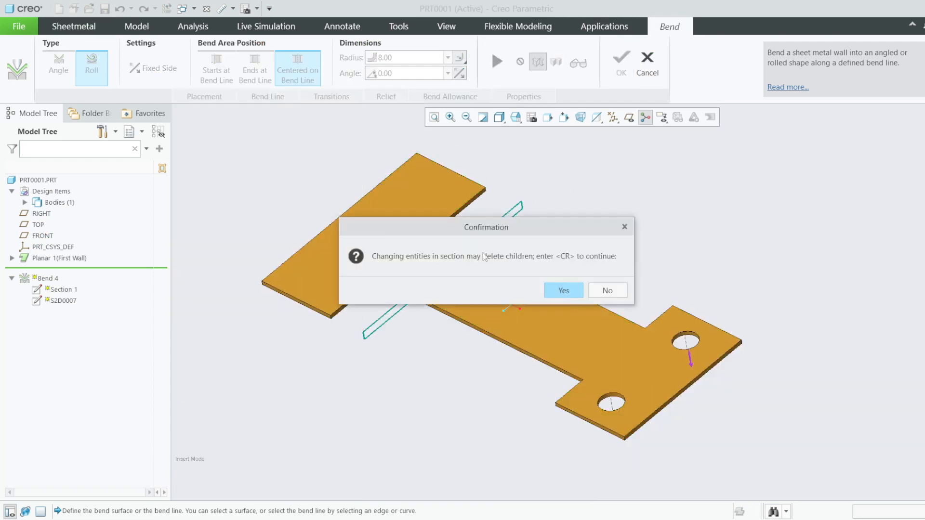
- Confirm editing the bend-line section and view the sketch flat-on
click(564, 291)
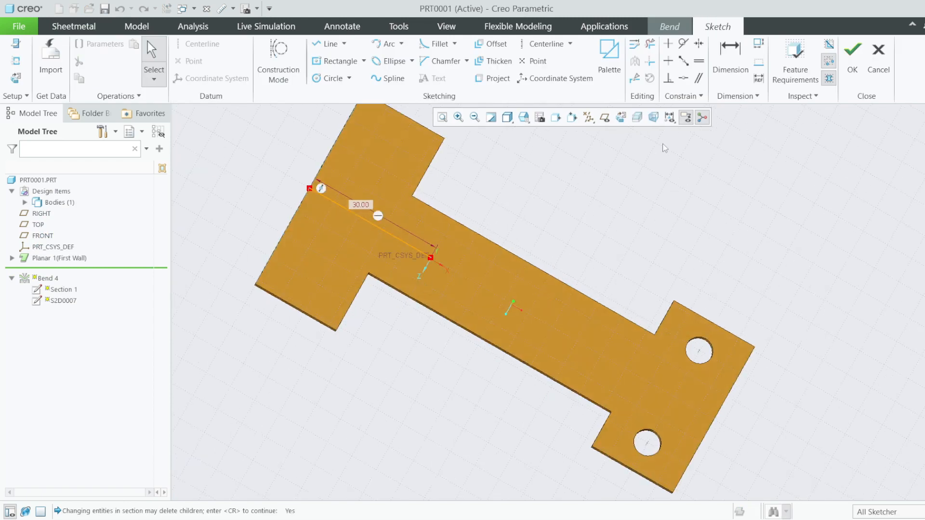
click(635, 120)
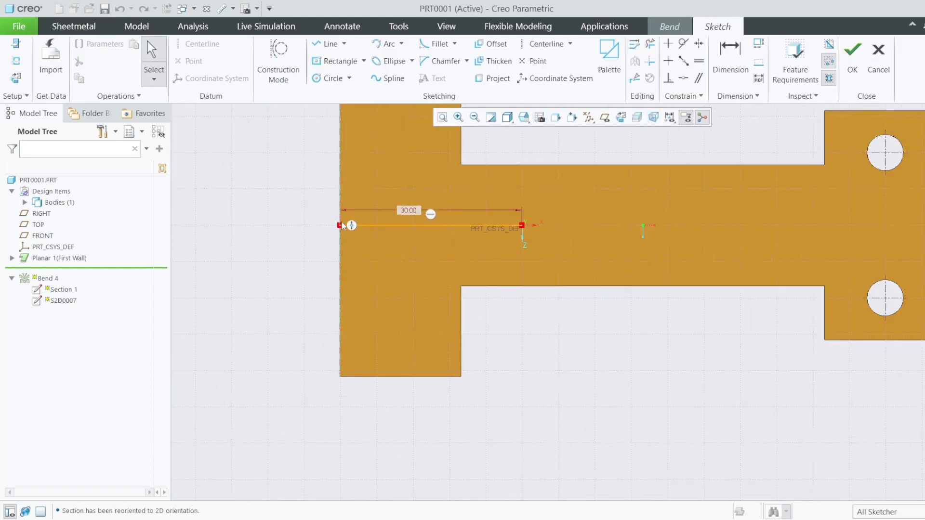
click(349, 219)
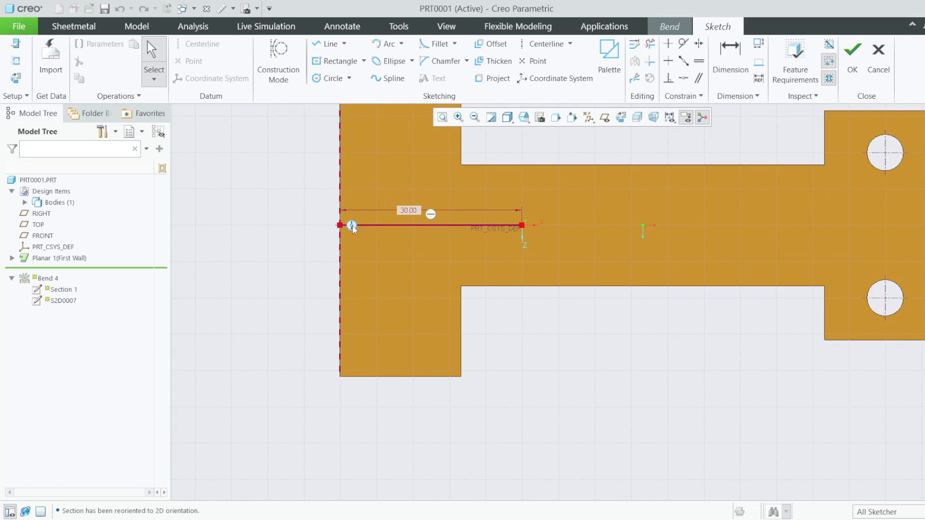
click(372, 231)
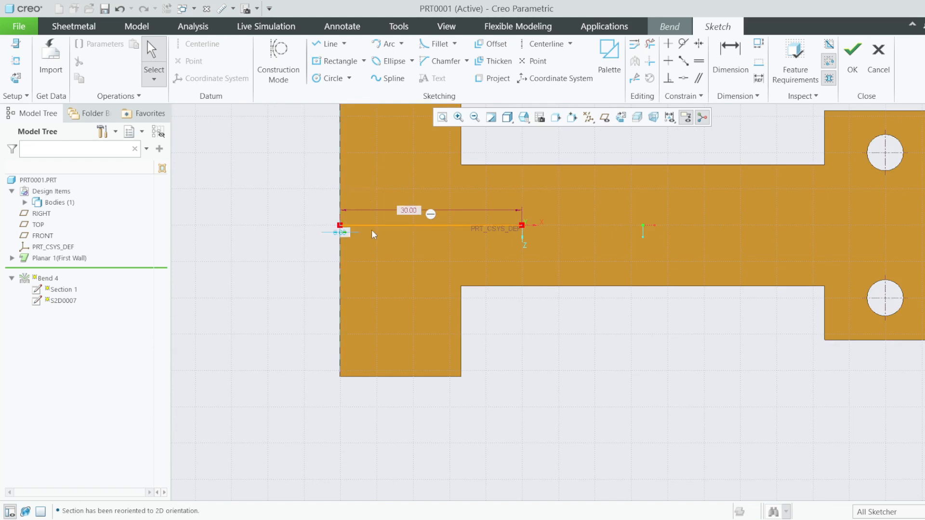
- Discard a 20 offset edit and drag the 30.00 bend line upward off centre
double_click(344, 233)
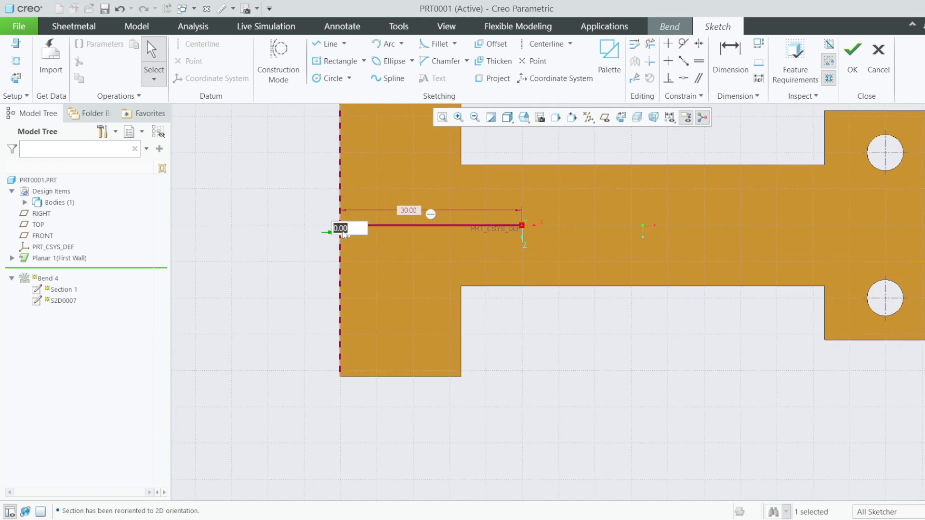
text(20)
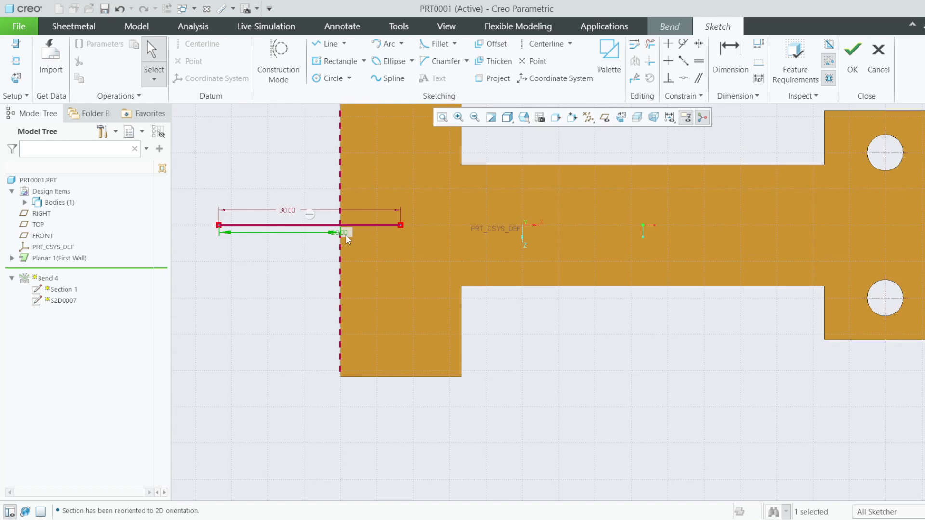
key(ctrl+z)
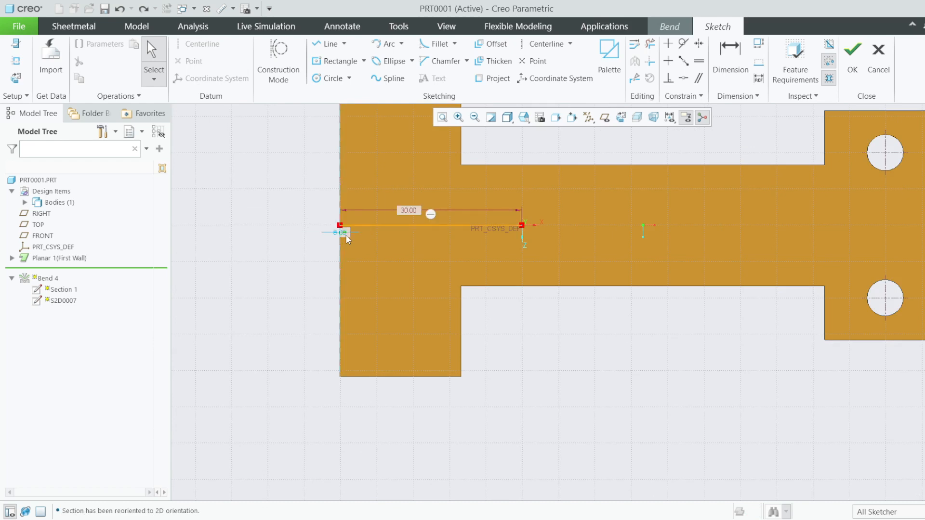
scroll(389, 242, down, 2)
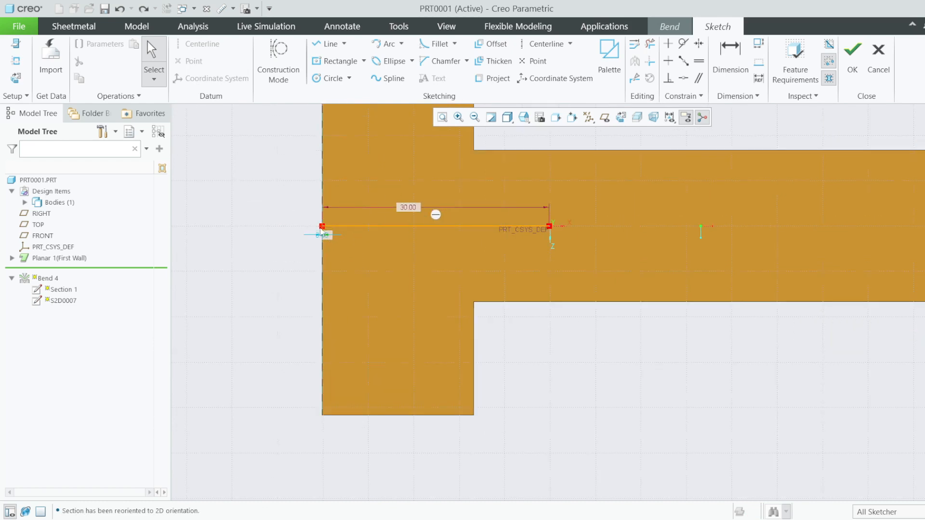
drag(326, 232, 323, 193)
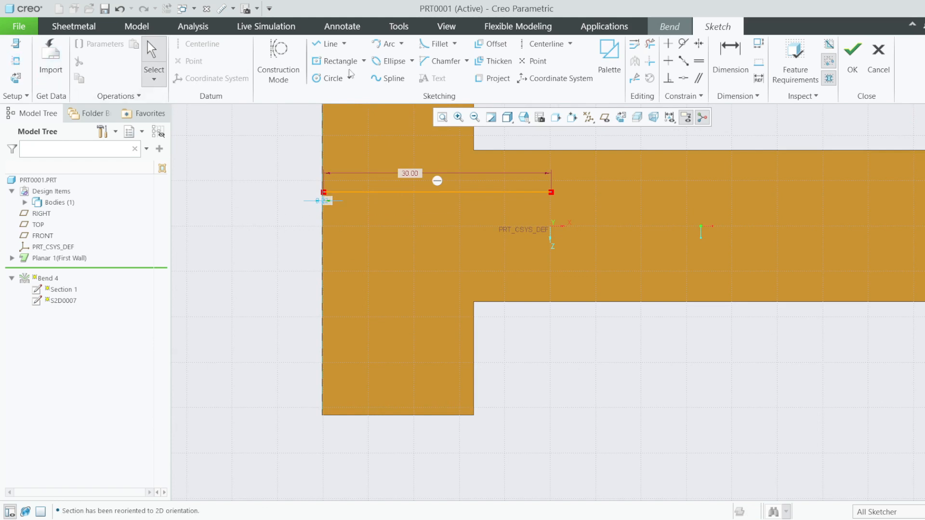
click(544, 44)
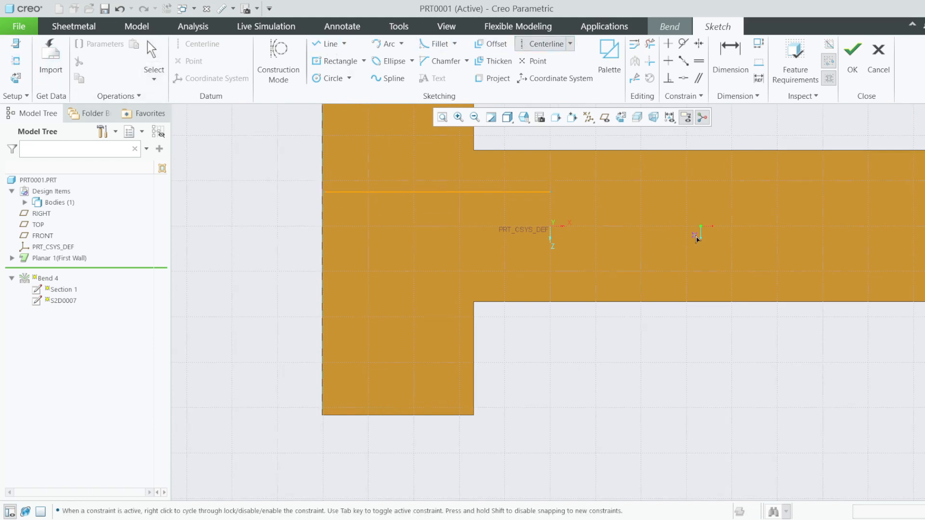
- Add a vertical offset dimension between the bend line and the horizontal reference
click(701, 227)
click(357, 227)
scroll(273, 273, down, 2)
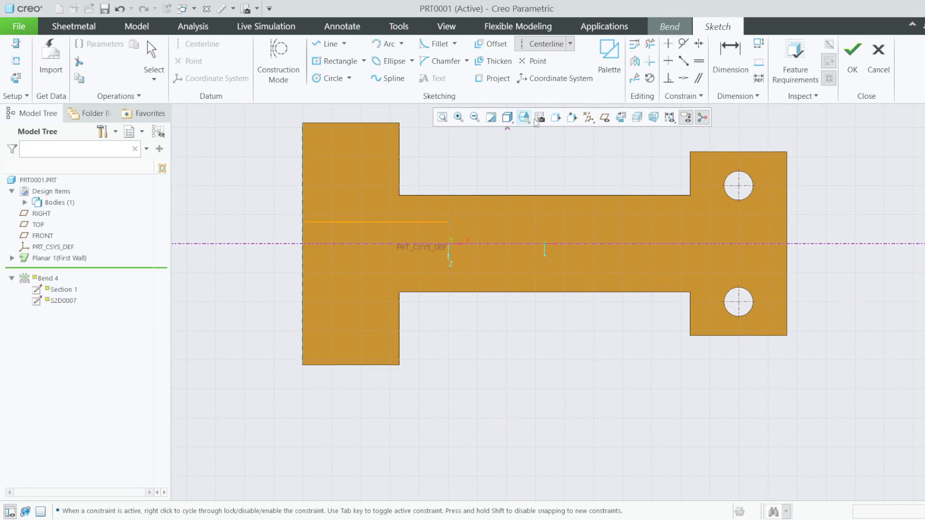
click(729, 64)
click(304, 222)
scroll(315, 228, up, 2)
click(319, 245)
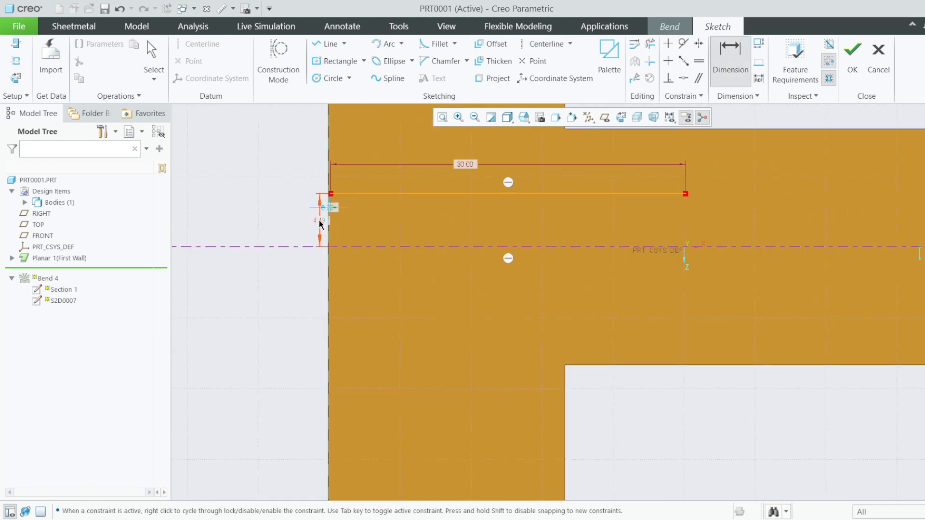
middle_click(321, 224)
text(5)
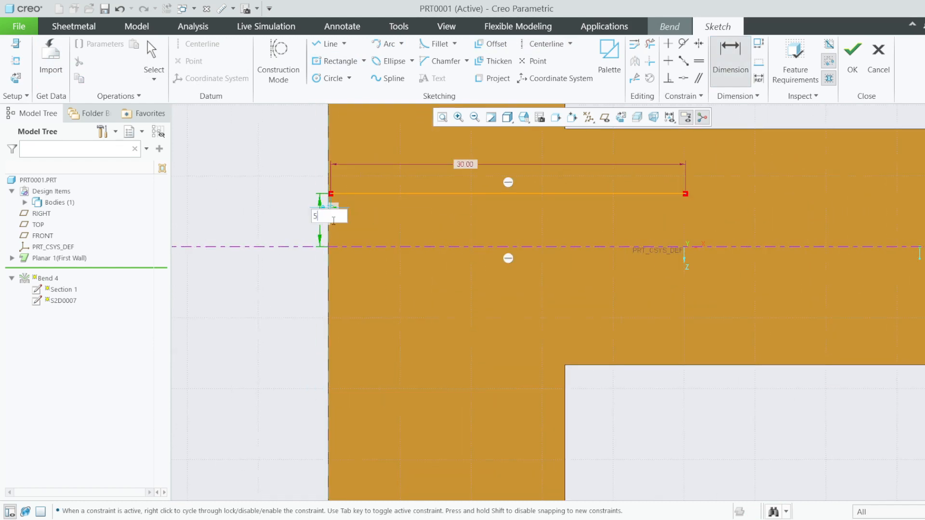
text(0)
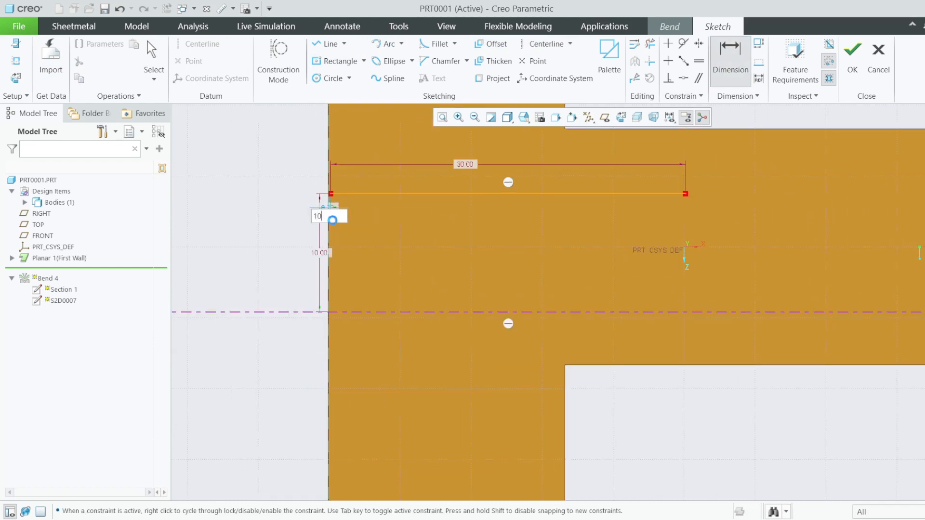
key(Return)
scroll(355, 262, down, 2)
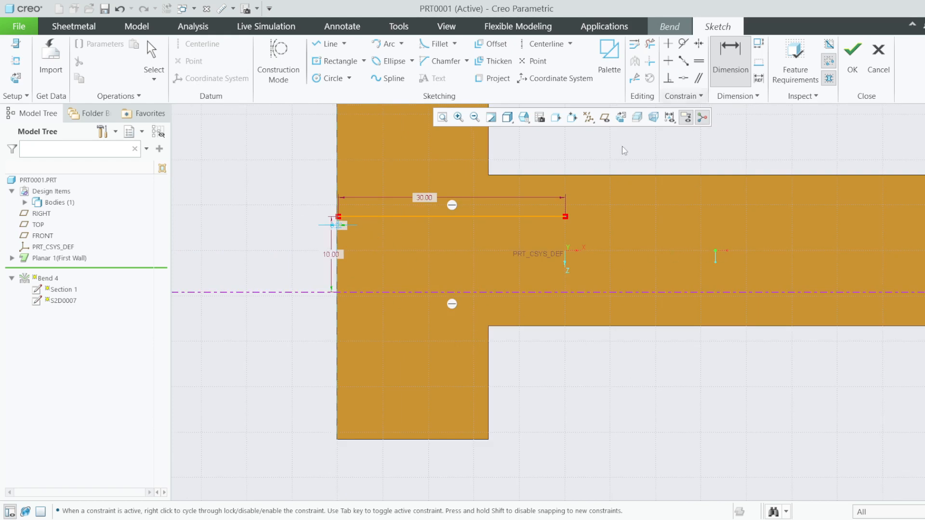
scroll(597, 202, down, 3)
scroll(590, 204, up, 1)
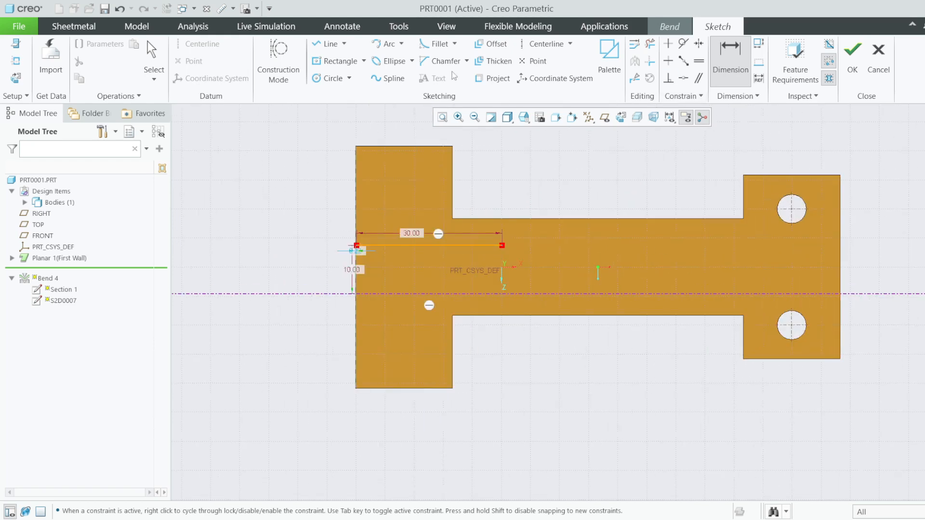
middle_click(837, 305)
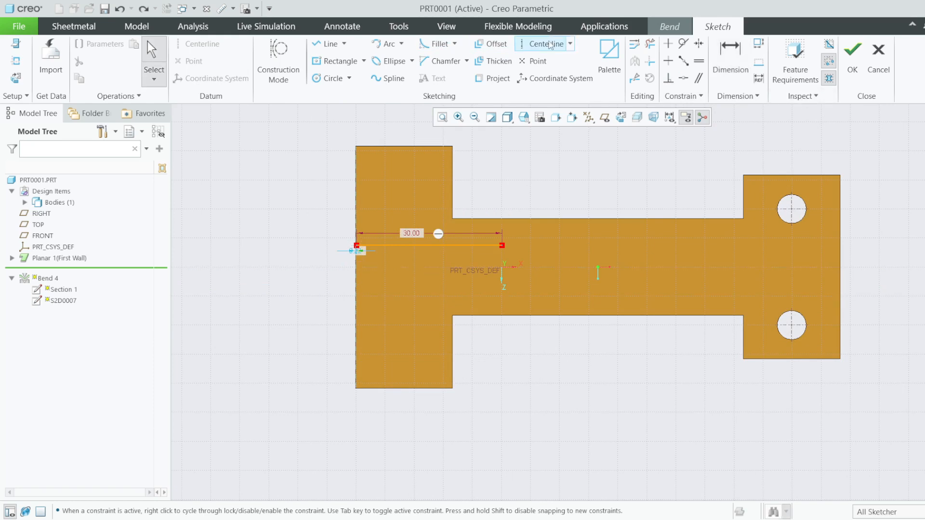
- Draw a horizontal centerline across the part, set the line's offset to 5, and finish the sketch
click(549, 45)
click(839, 266)
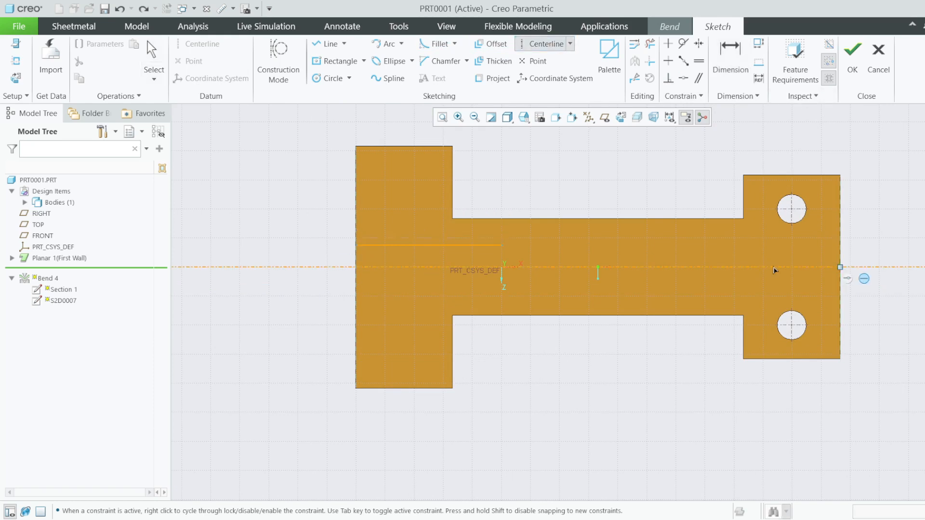
click(303, 285)
middle_click(304, 286)
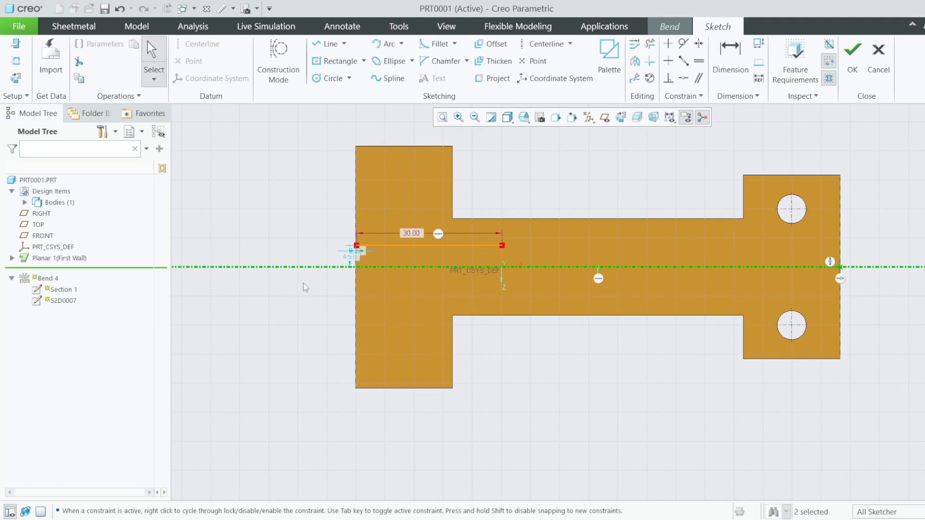
scroll(305, 288, down, 3)
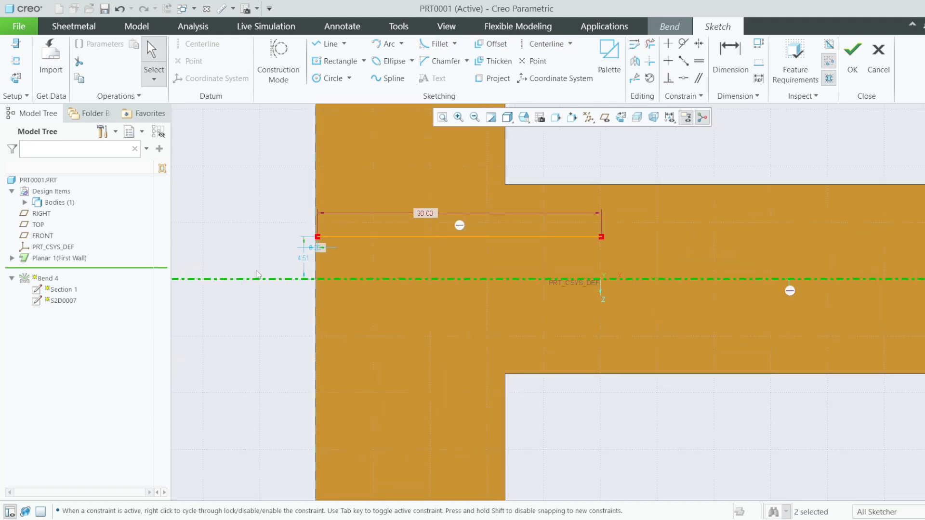
double_click(305, 262)
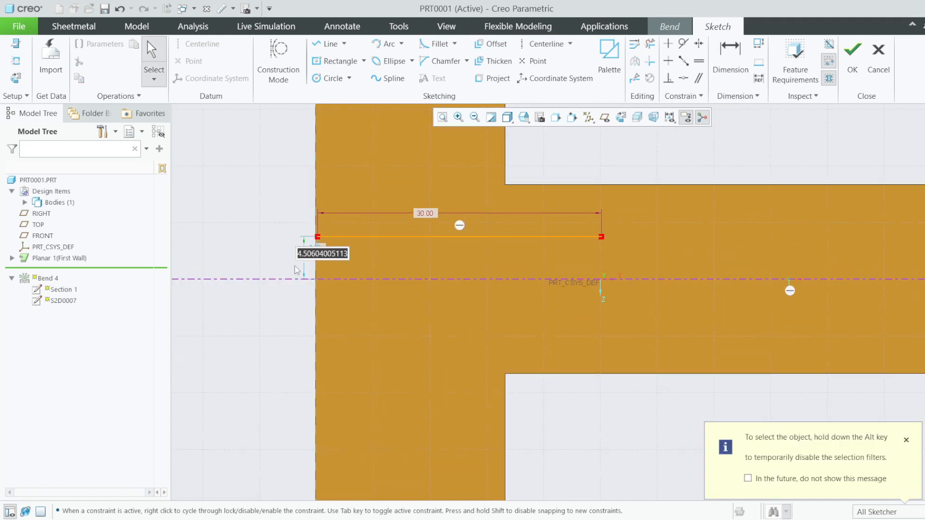
text(5)
key(Return)
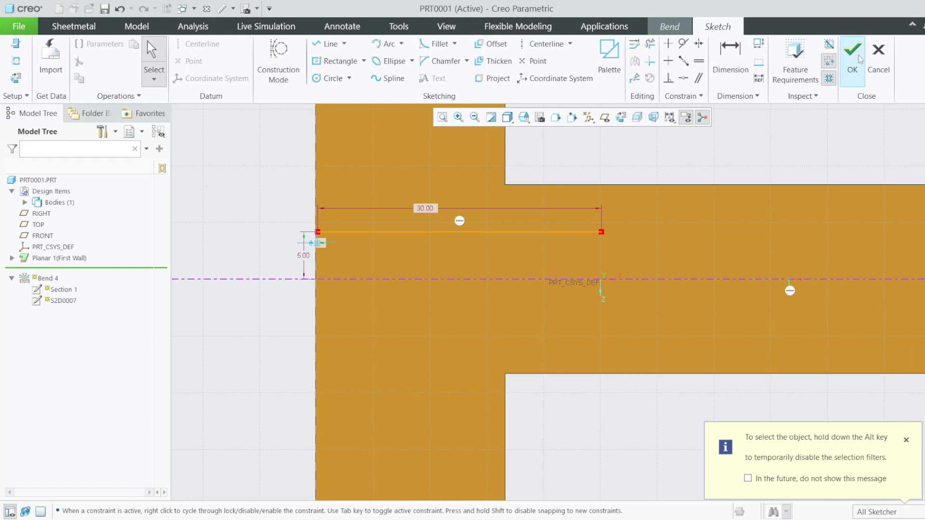
click(852, 57)
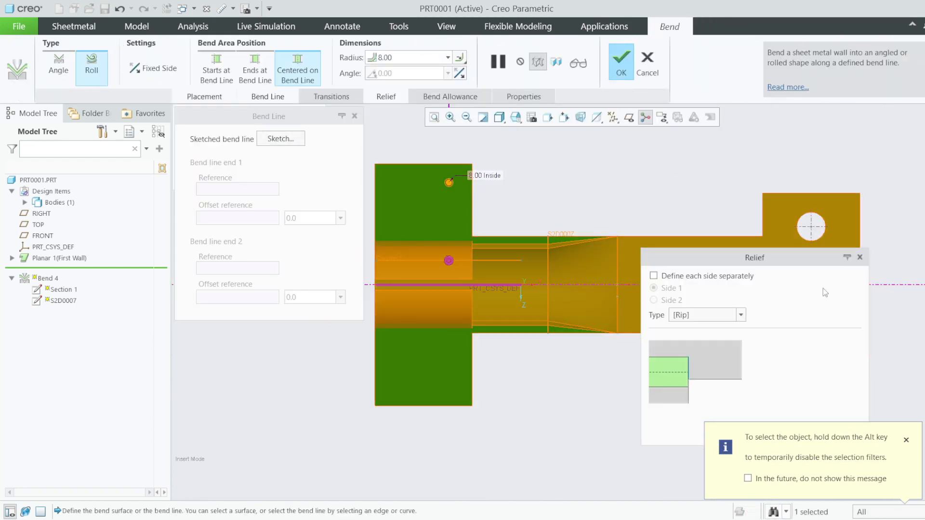
- Finish Bend 4 and inspect the rolled slotted tube from front, back and end-on
click(621, 61)
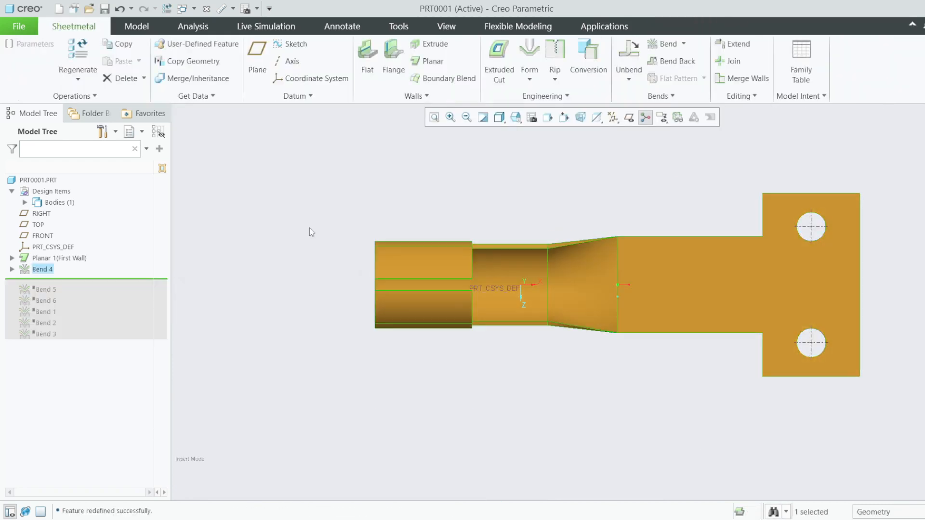
mouse_move(463, 368)
middle_down()
mouse_move(378, 310)
mouse_move(392, 326)
mouse_move(504, 324)
mouse_move(559, 308)
mouse_move(577, 265)
middle_up()
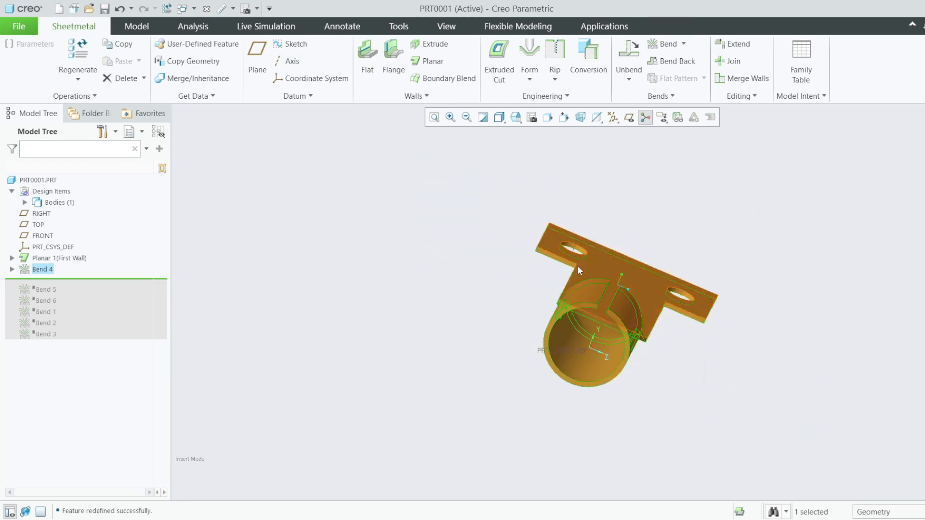
click(514, 118)
click(533, 176)
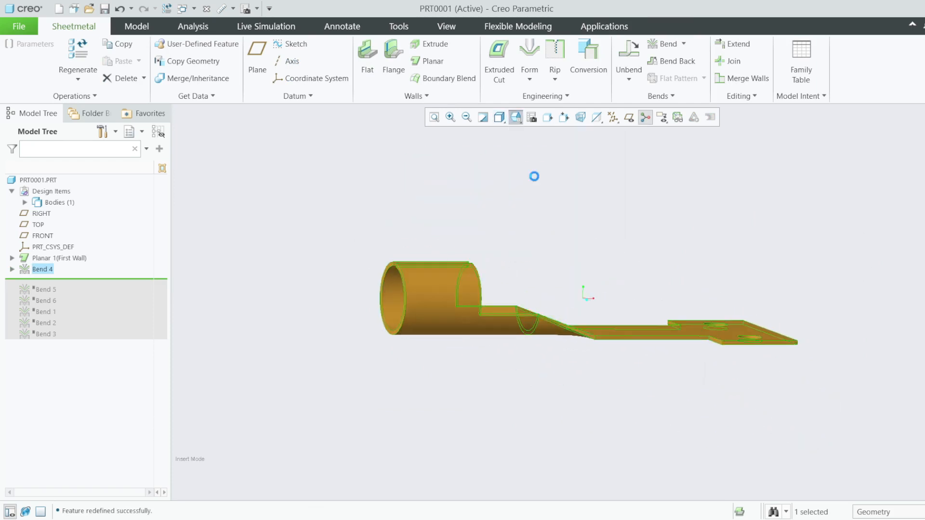
click(517, 125)
click(530, 150)
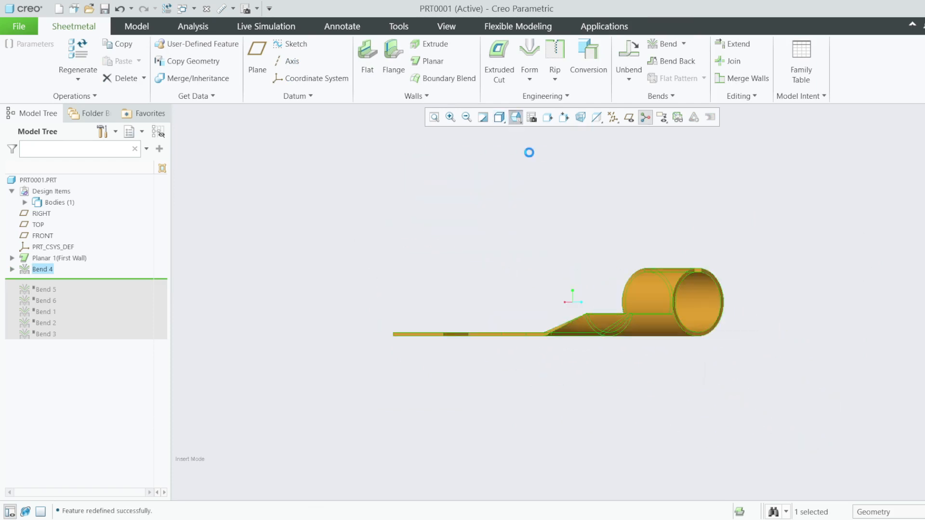
click(517, 124)
click(539, 196)
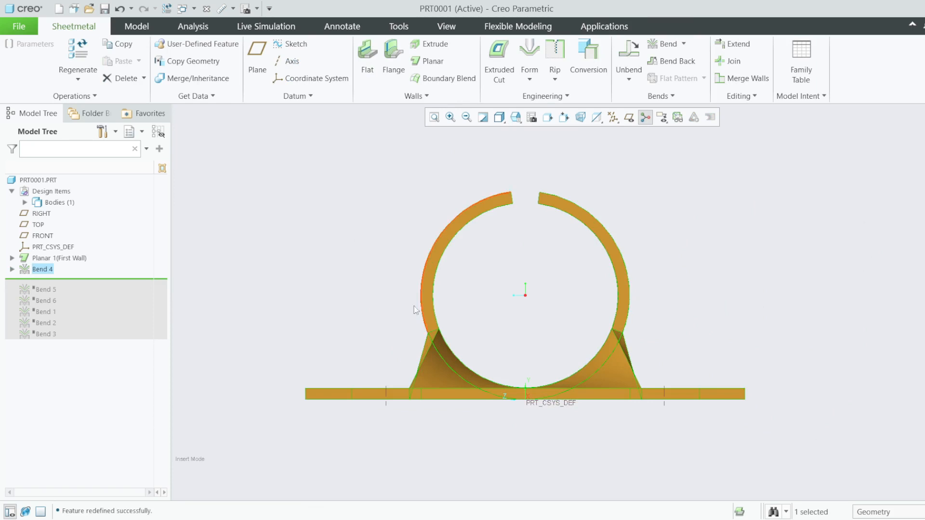
- Redefine Bend 4 once more and confirm it with the shifted bend line
click(12, 270)
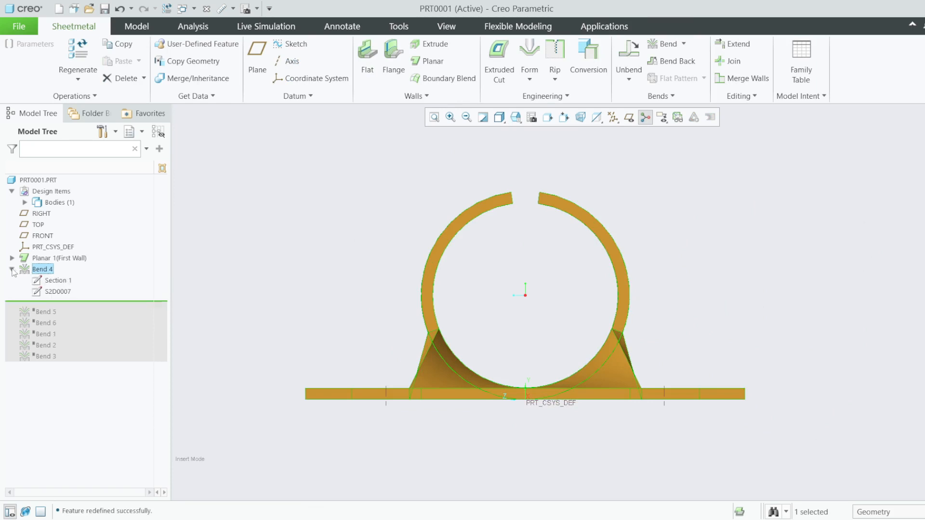
right_click(45, 270)
click(66, 217)
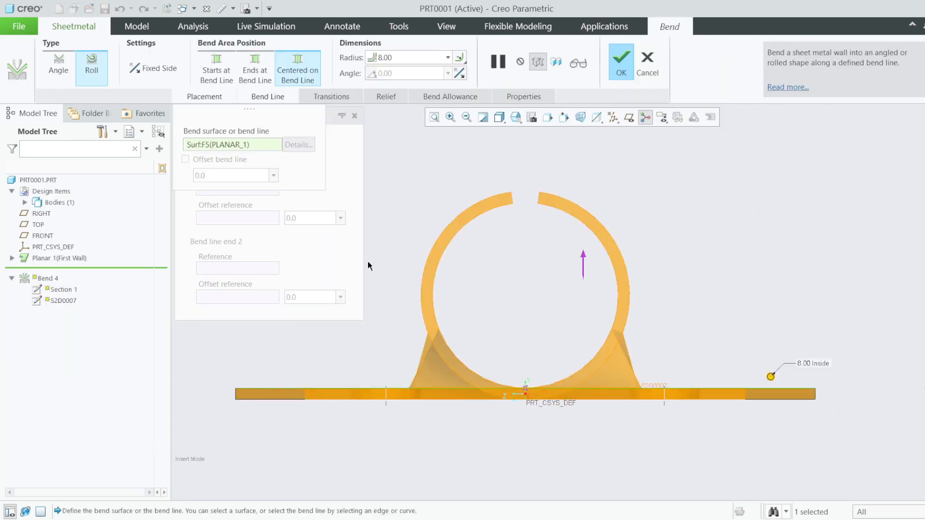
key(ctrl+d)
middle_drag(577, 261, 505, 248)
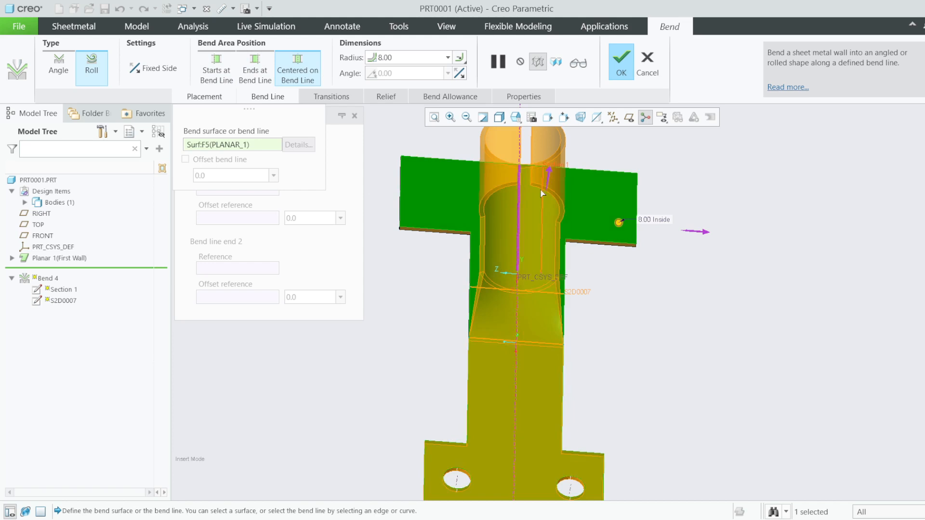
click(621, 63)
mouse_move(519, 180)
middle_down()
mouse_move(580, 191)
mouse_move(554, 207)
middle_up()
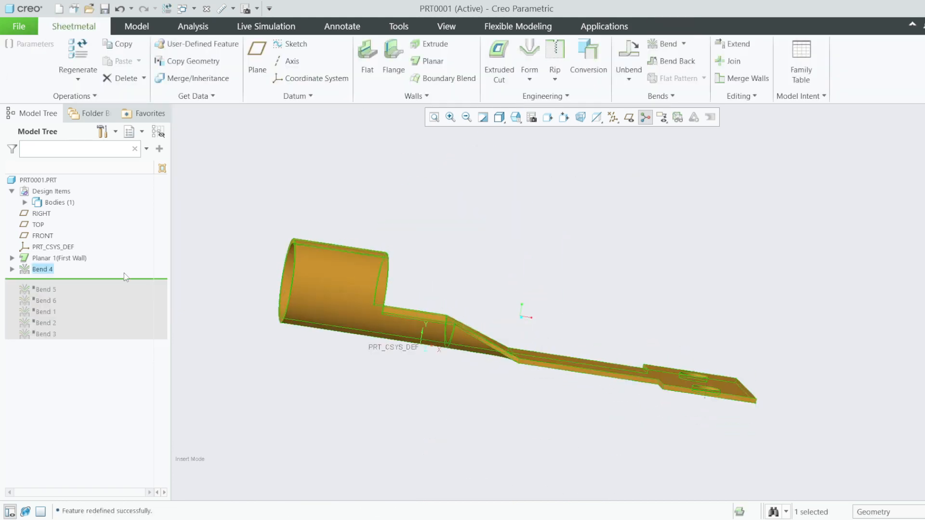
- Roll Bends 5 and 6 back into the model and check the bottom tab's holes
drag(109, 278, 102, 309)
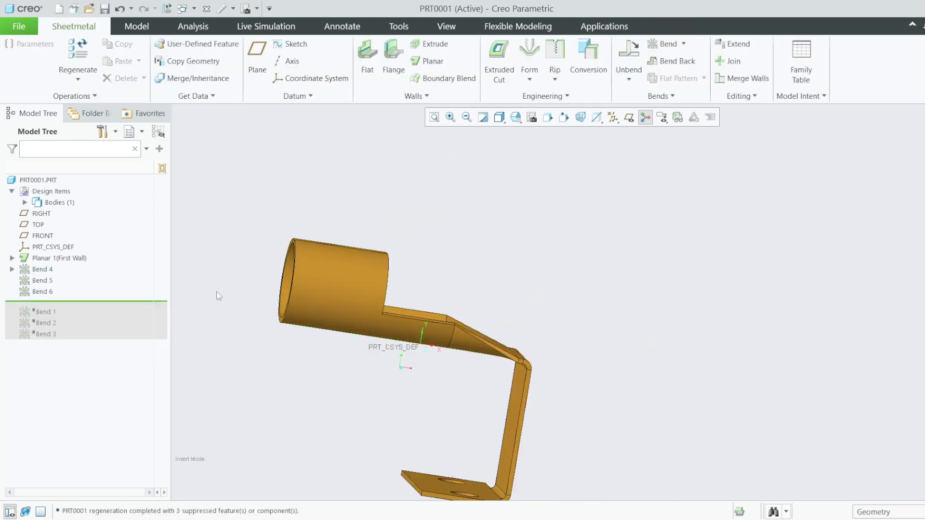
scroll(491, 318, down, 4)
mouse_move(491, 317)
middle_down()
mouse_move(407, 330)
mouse_move(398, 340)
mouse_move(441, 358)
mouse_move(486, 348)
middle_up()
scroll(485, 348, up, 5)
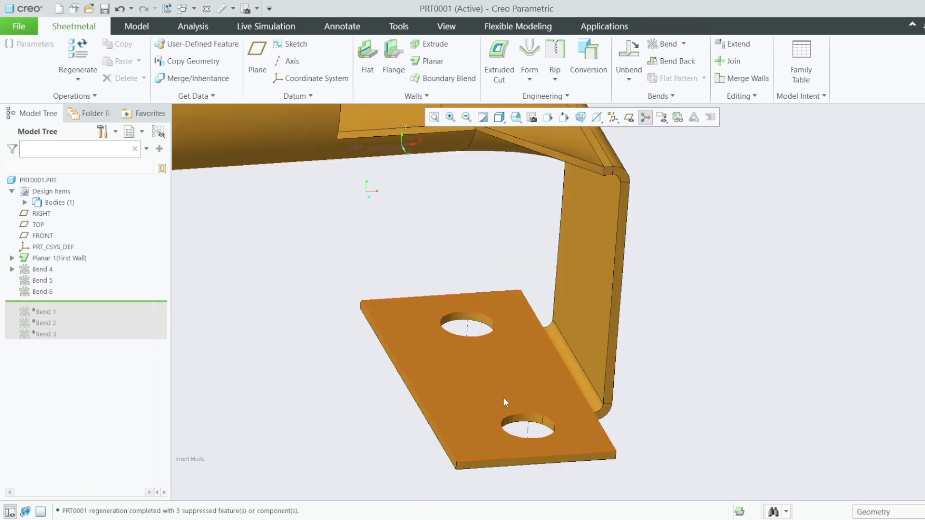
click(672, 95)
click(741, 96)
click(542, 96)
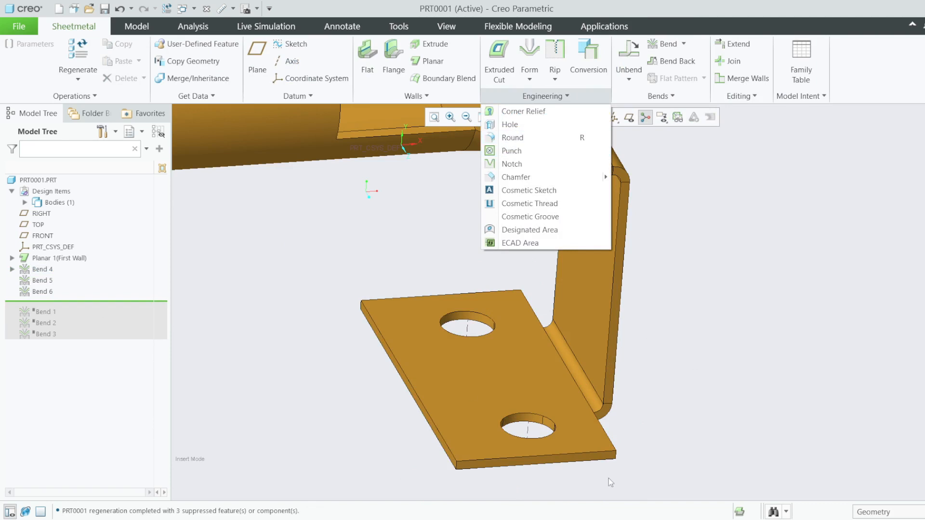
click(281, 313)
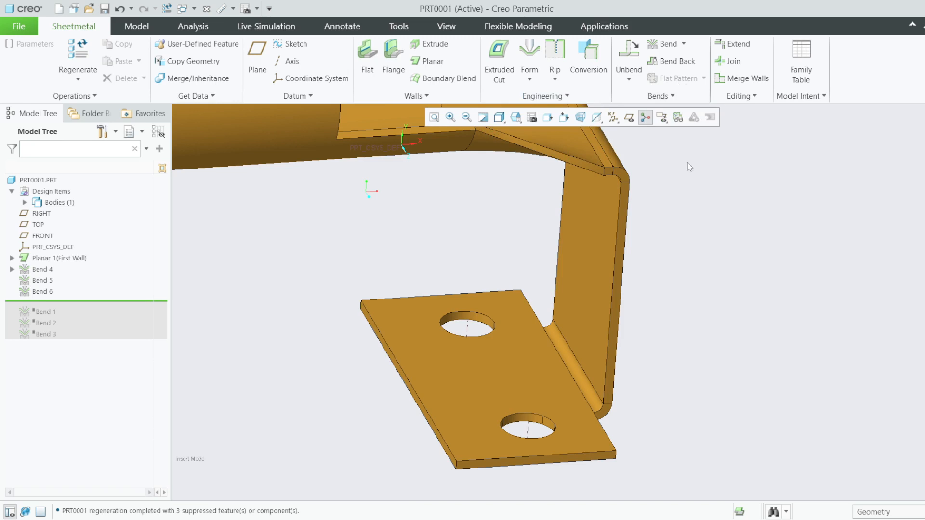
- Preview the flat pattern with the holed tab face fixed, then roll Bends 1–3 back in
click(677, 80)
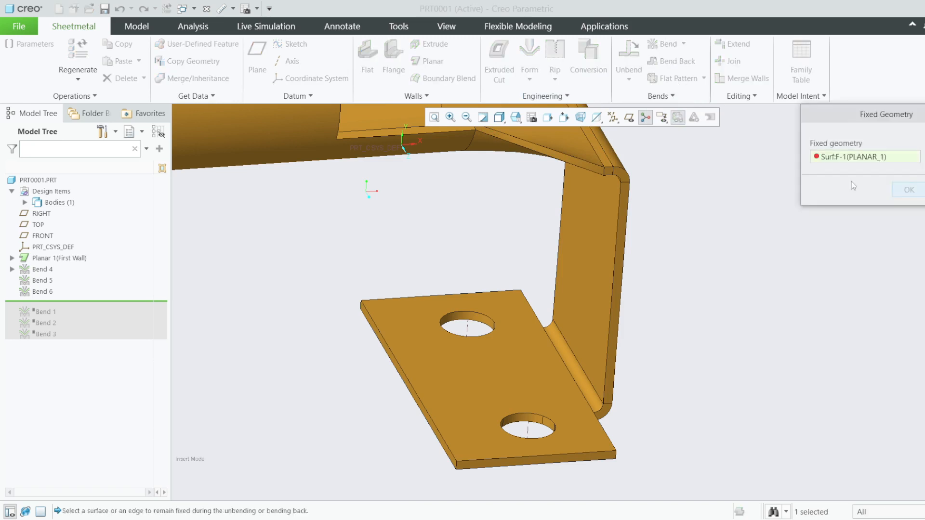
middle_click(357, 257)
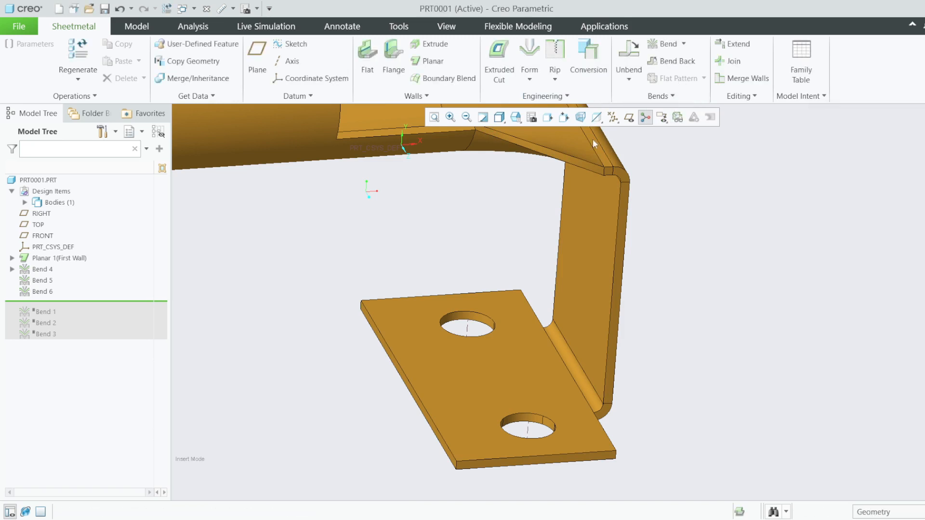
click(677, 117)
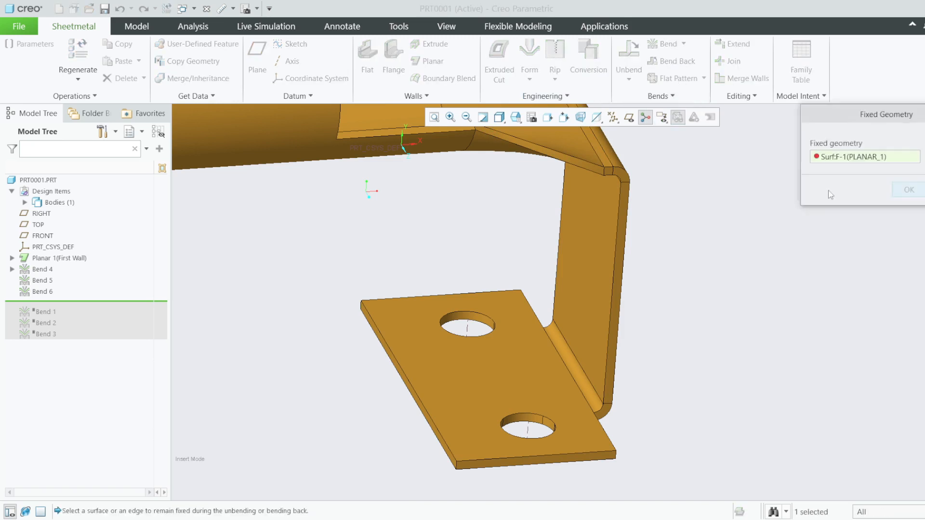
click(470, 374)
click(909, 187)
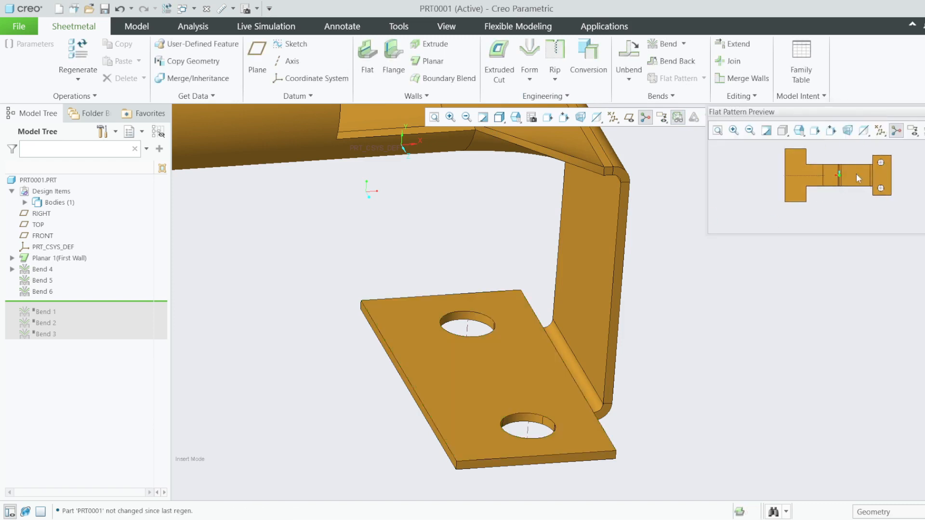
scroll(885, 164, up, 2)
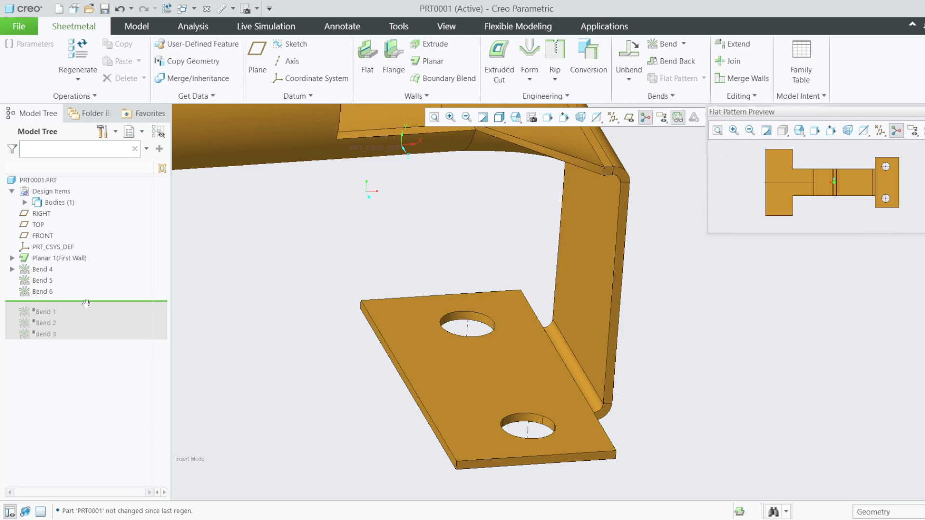
drag(86, 303, 75, 338)
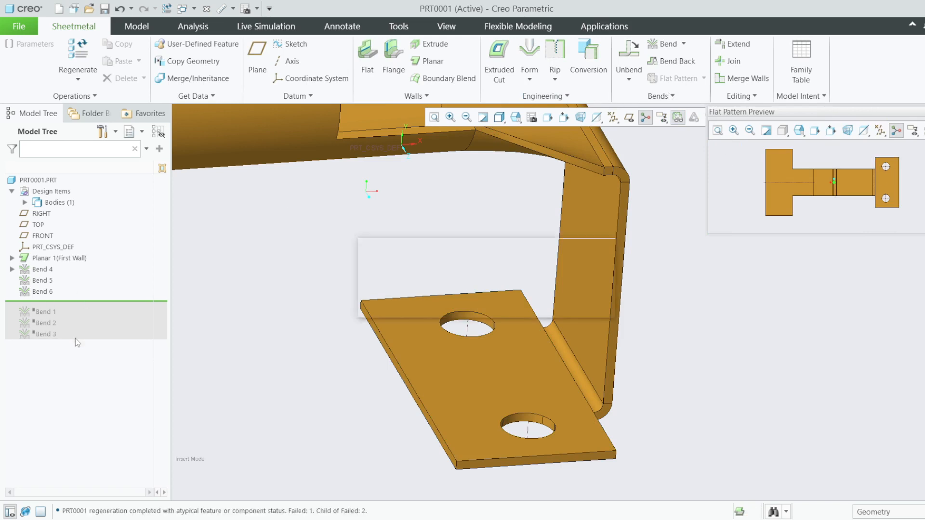
- Delete the failed Bend 1 together with its dependent Bends 2 and 3
click(46, 305)
right_click(46, 305)
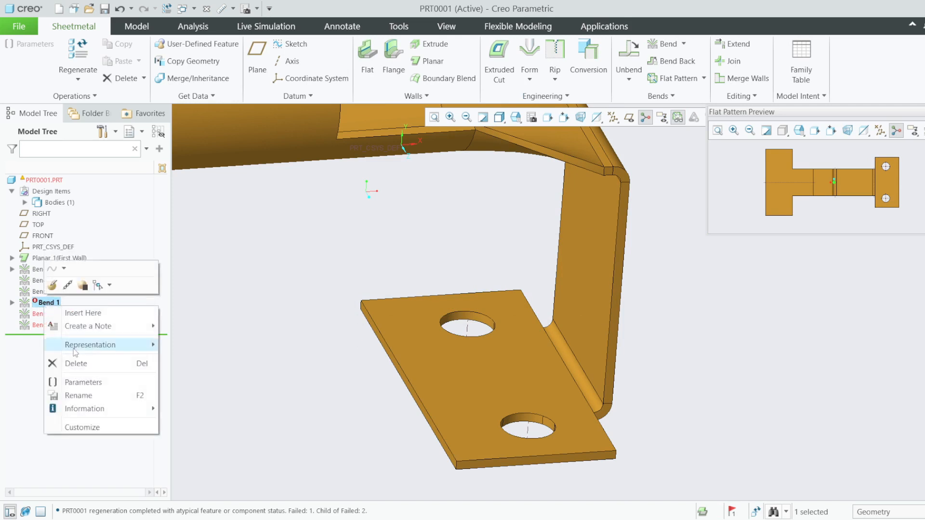
click(77, 362)
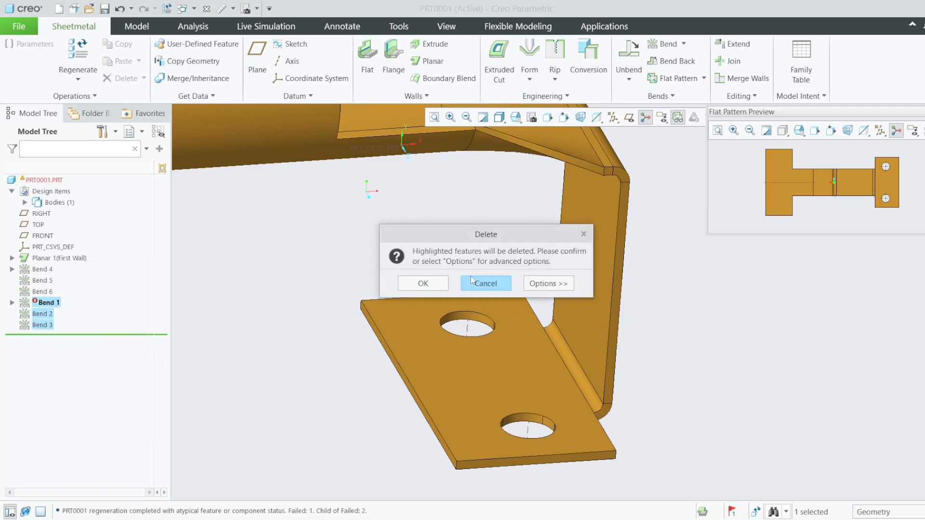
click(423, 283)
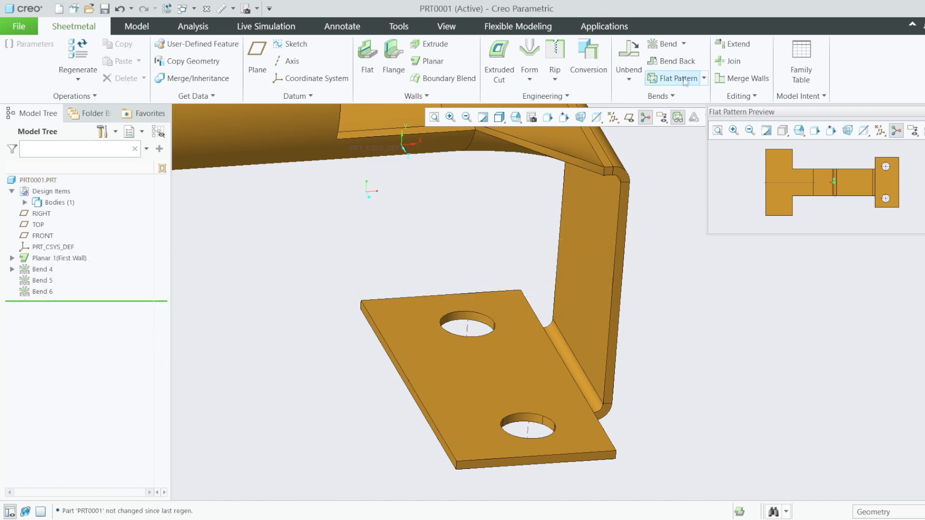
- Create Flat Pattern 1 with the holed tab face kept fixed
click(639, 84)
click(674, 78)
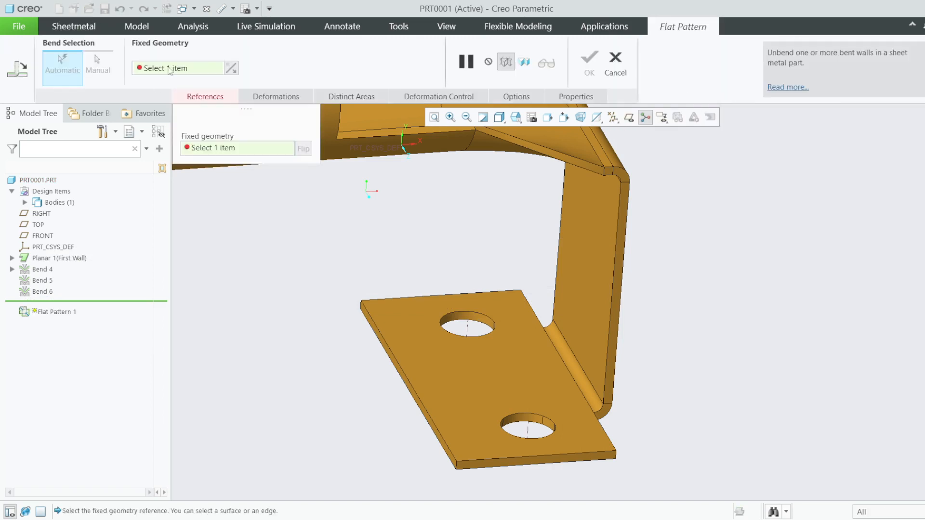
click(419, 335)
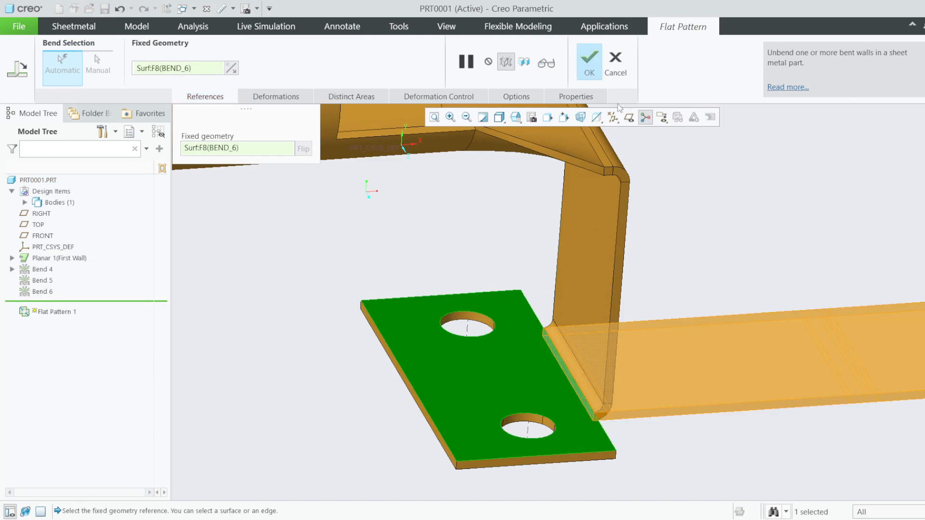
click(590, 62)
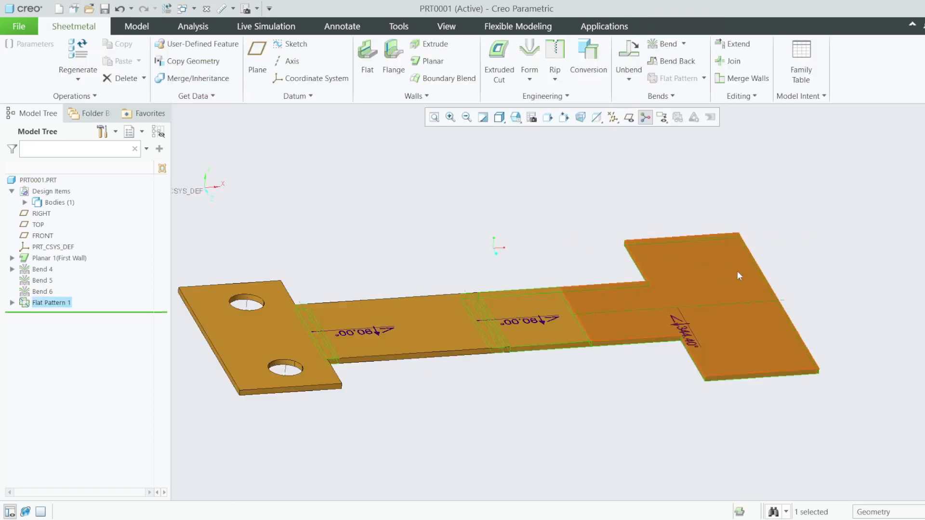
- View the flat blank from TOP, showing its 90.00° and 344.40° bend annotations
middle_drag(677, 315, 681, 371)
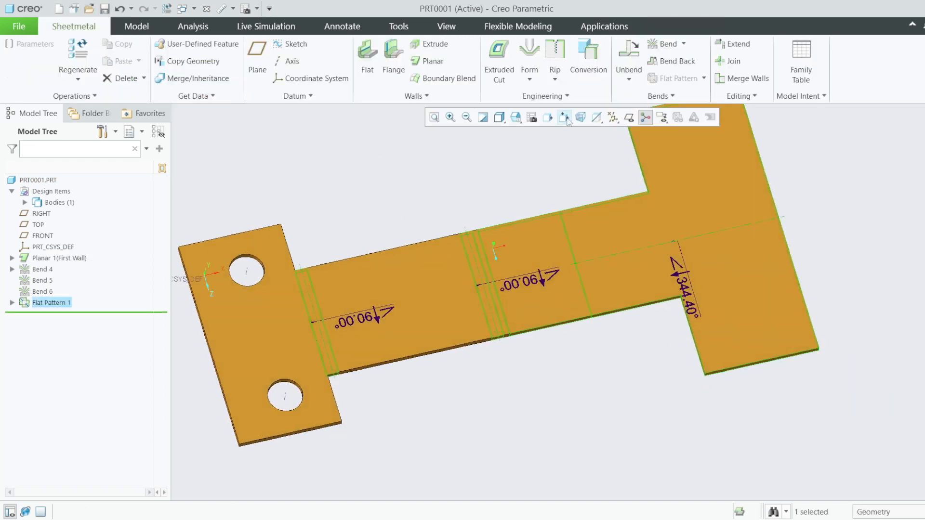
click(515, 117)
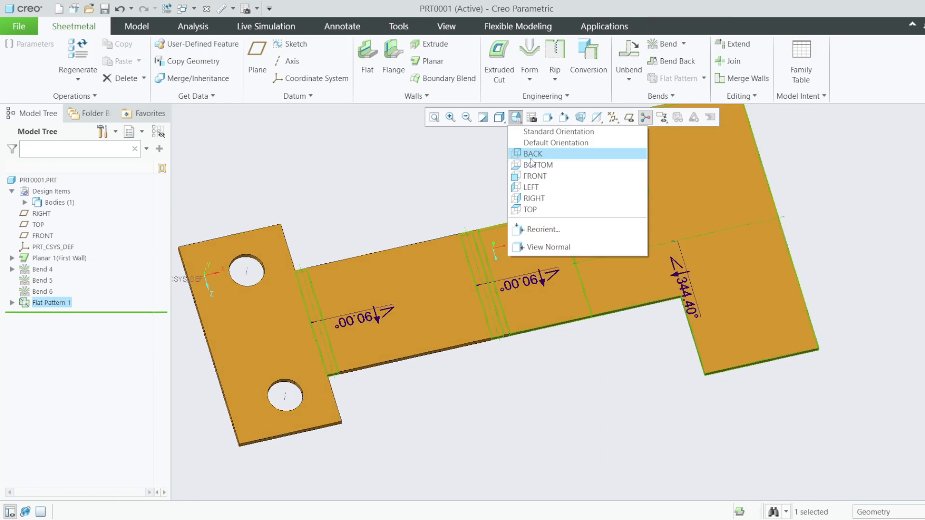
click(525, 210)
scroll(836, 323, down, 1)
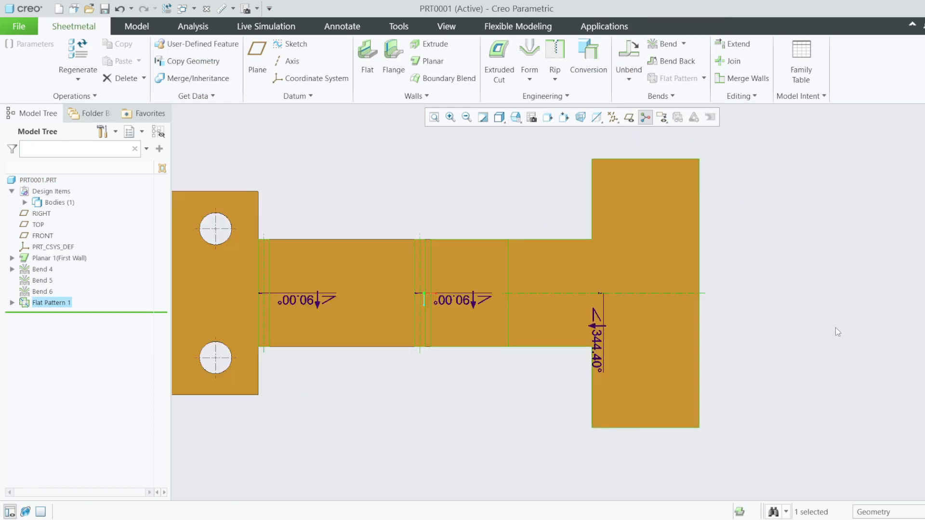
scroll(835, 327, up, 1)
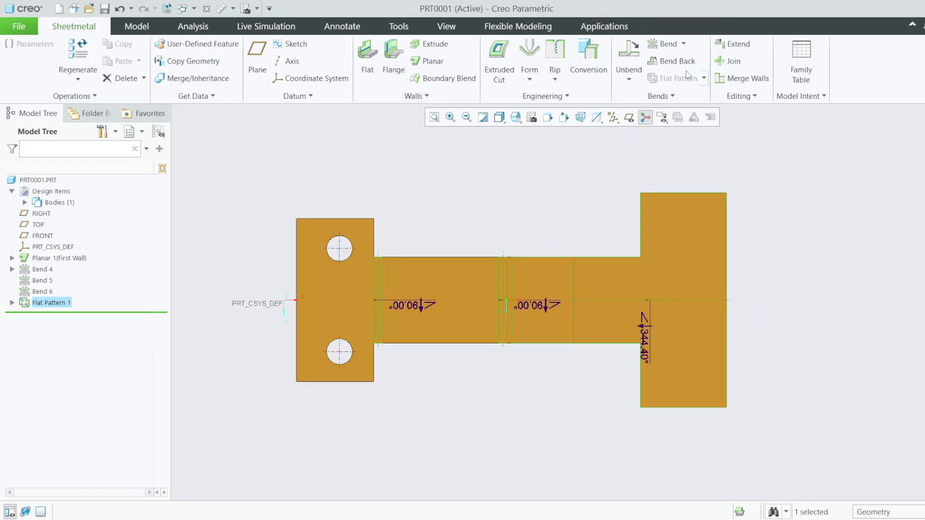
click(683, 44)
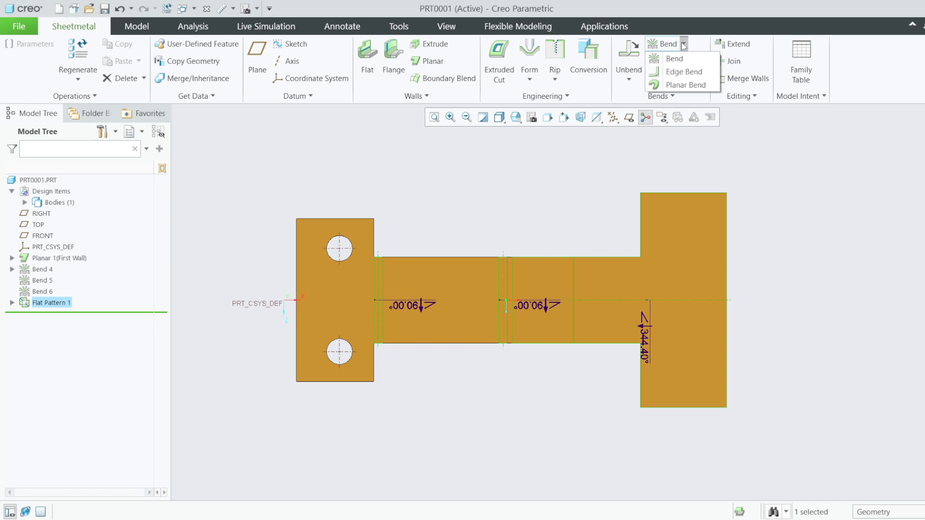
click(668, 58)
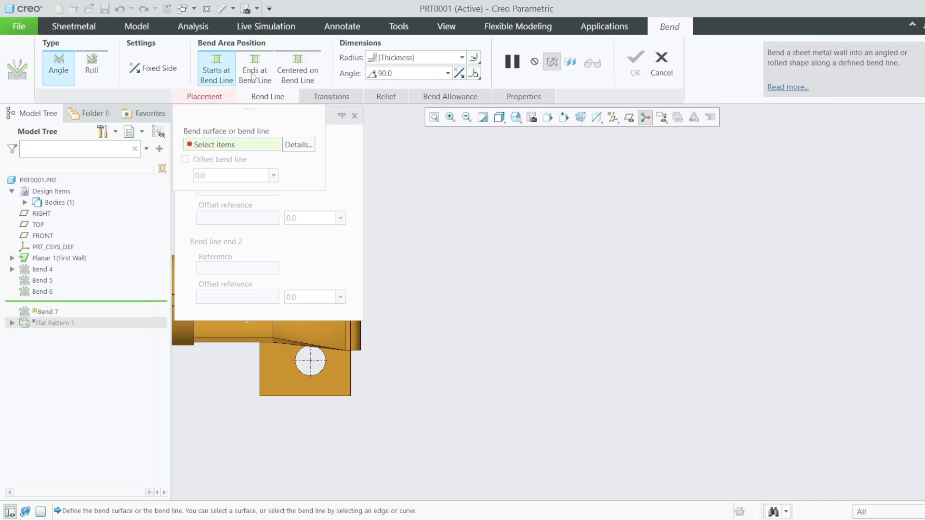
click(331, 97)
click(390, 97)
click(463, 96)
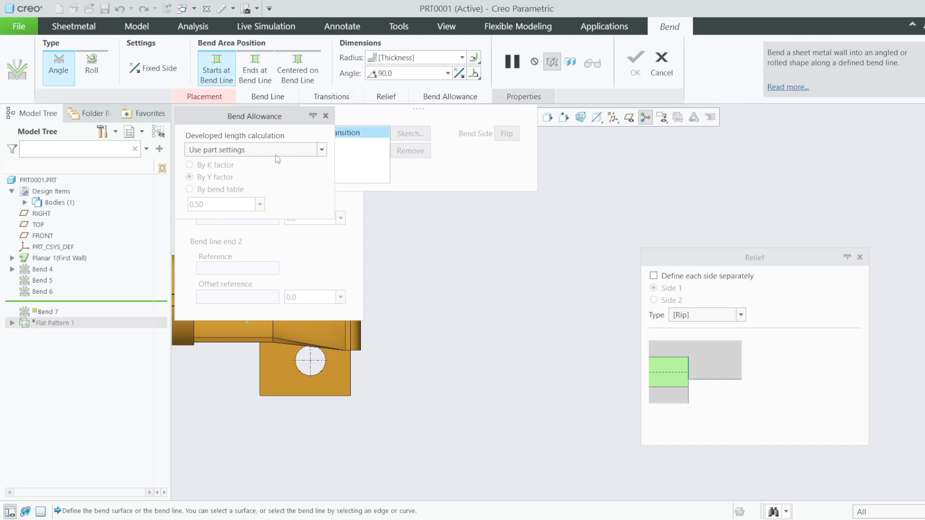
click(278, 150)
click(198, 161)
drag(269, 116, 501, 116)
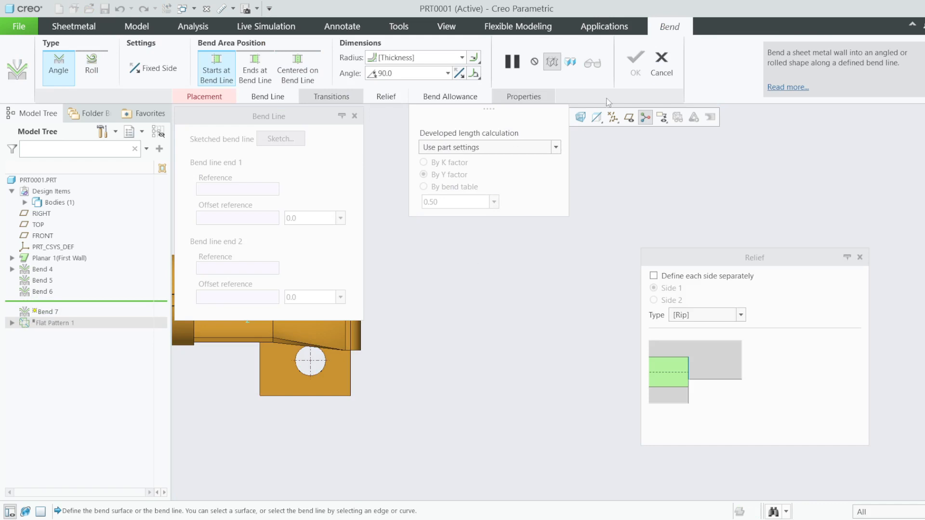
click(530, 99)
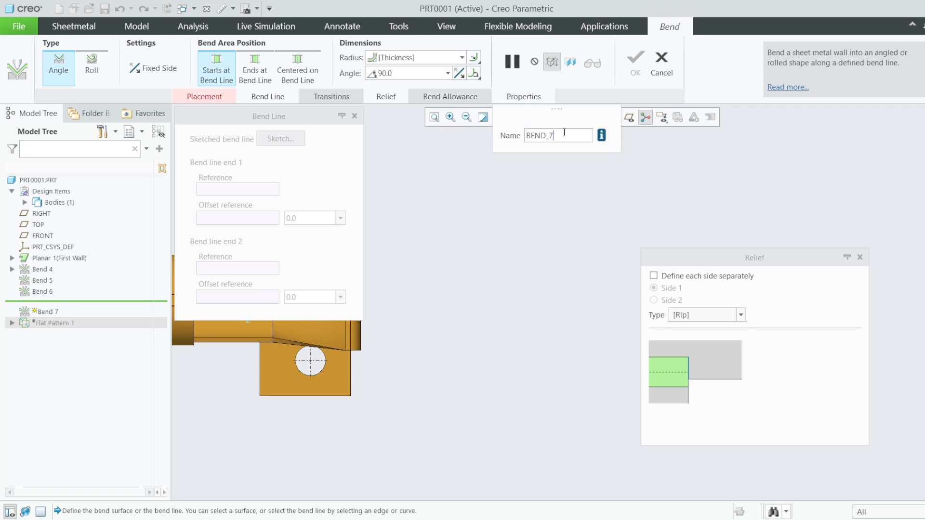
click(661, 63)
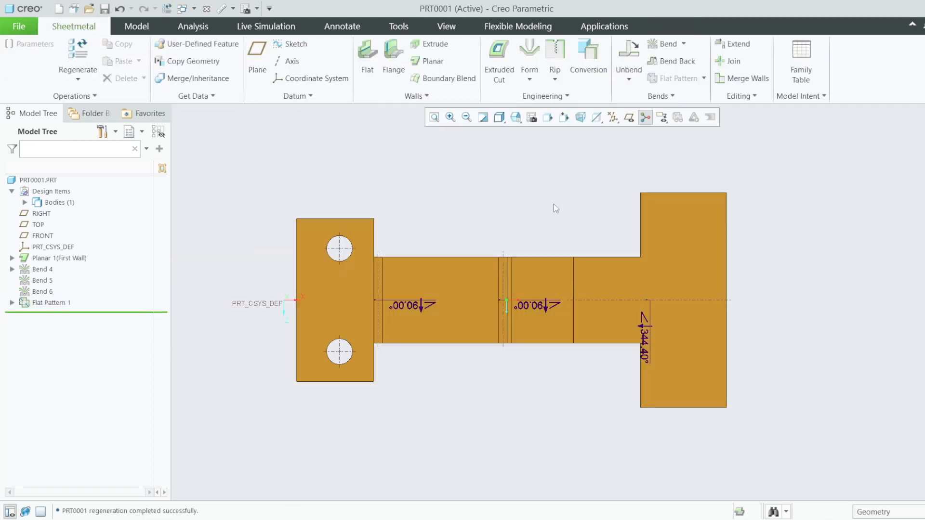
- Move the Insert Here arrow above Flat Pattern 1 to show the folded bracket in standard orientation
drag(96, 312, 108, 295)
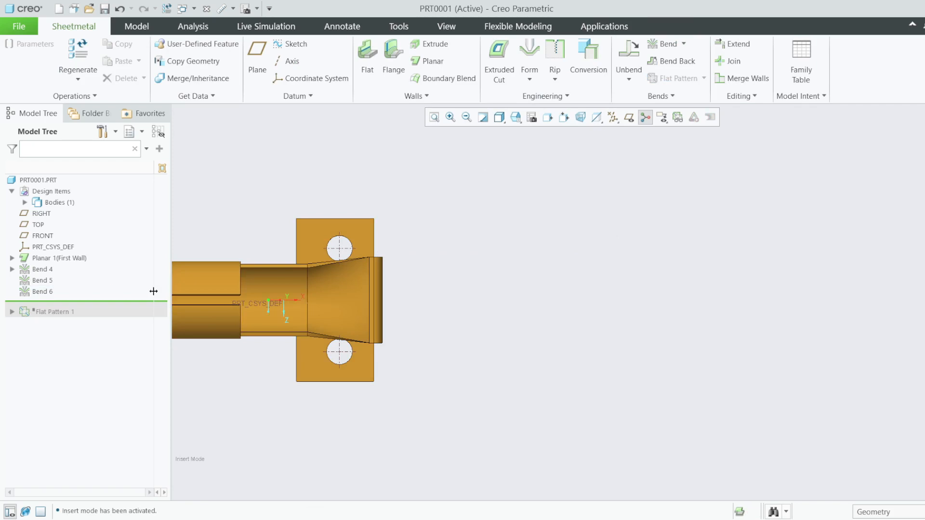
middle_drag(521, 302, 522, 198)
key(ctrl+d)
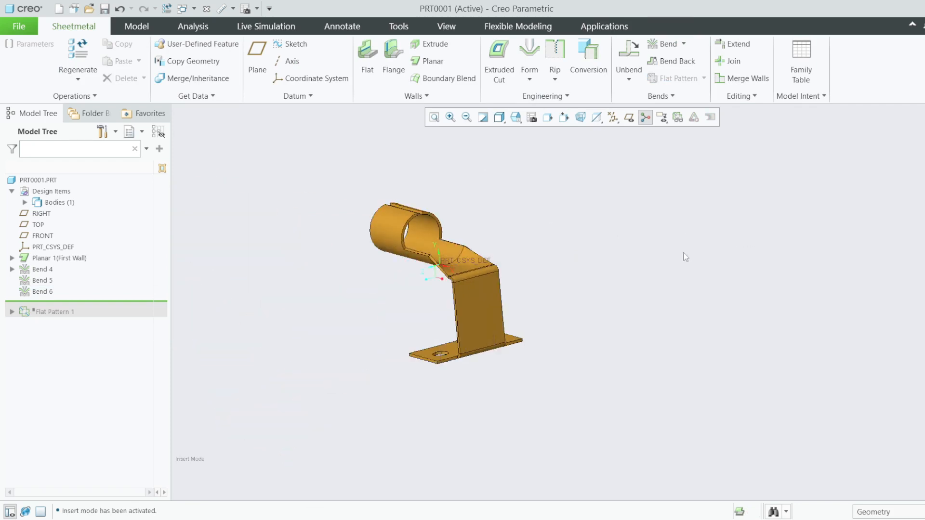
scroll(373, 261, up, 2)
scroll(373, 260, up, 1)
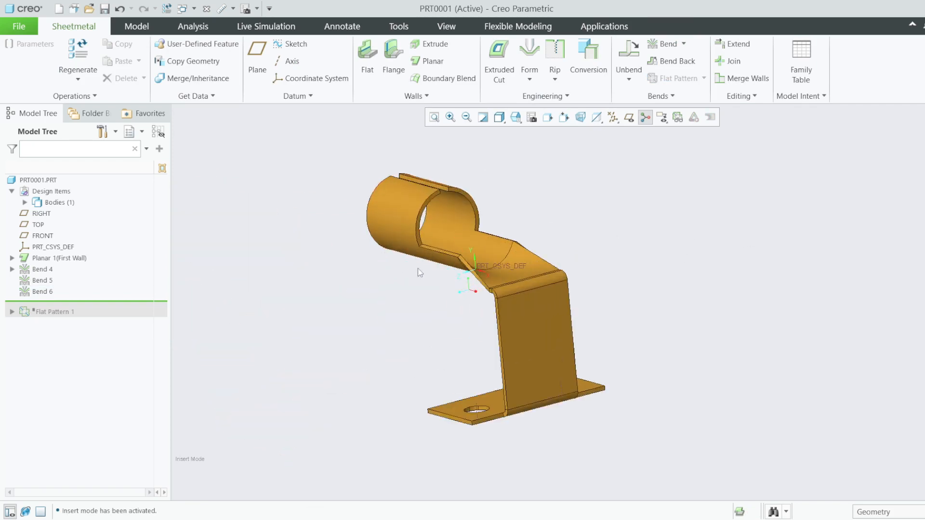